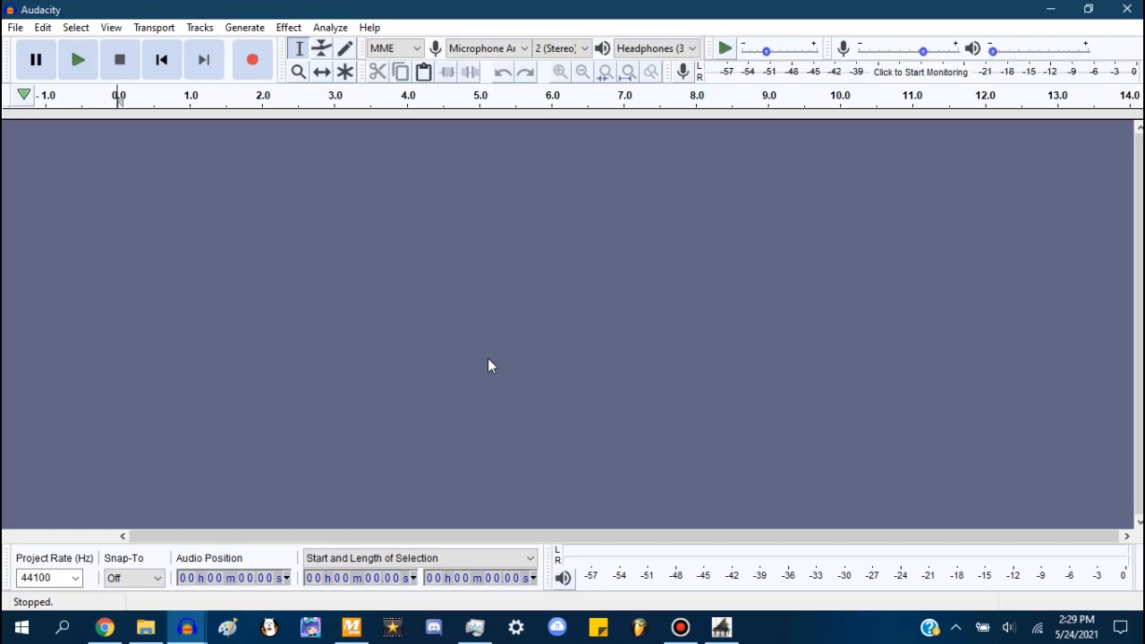
Step: Switch to Chrome and look through the videos in the Perfect Pitch Series Complete playlist on YouTube
click(106, 628)
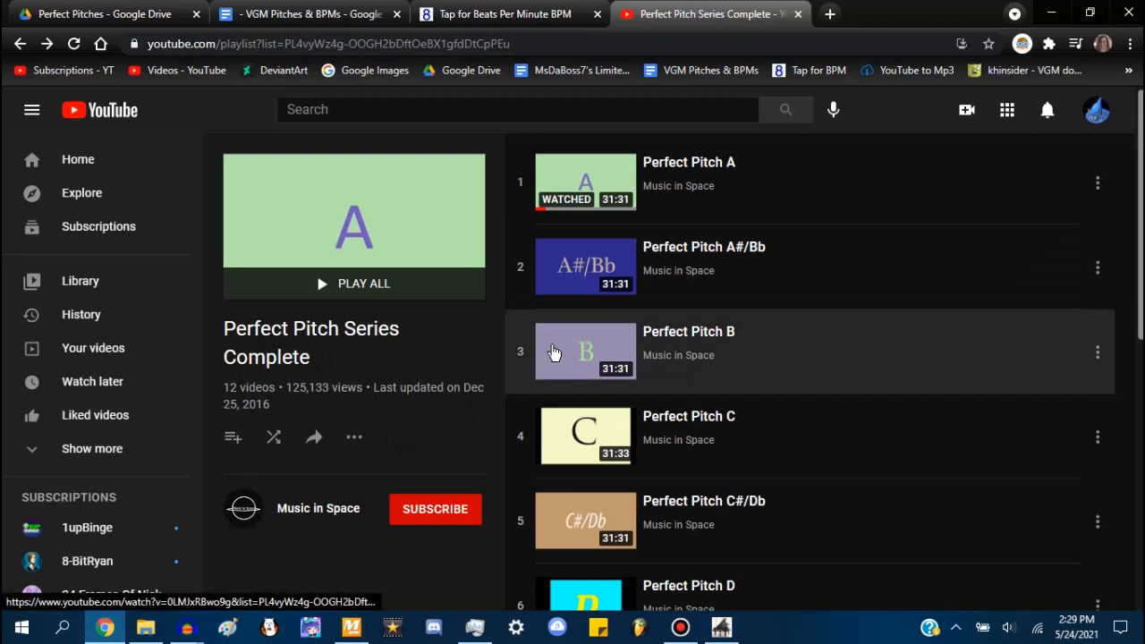
scroll(581, 261, down, 3)
scroll(608, 255, down, 3)
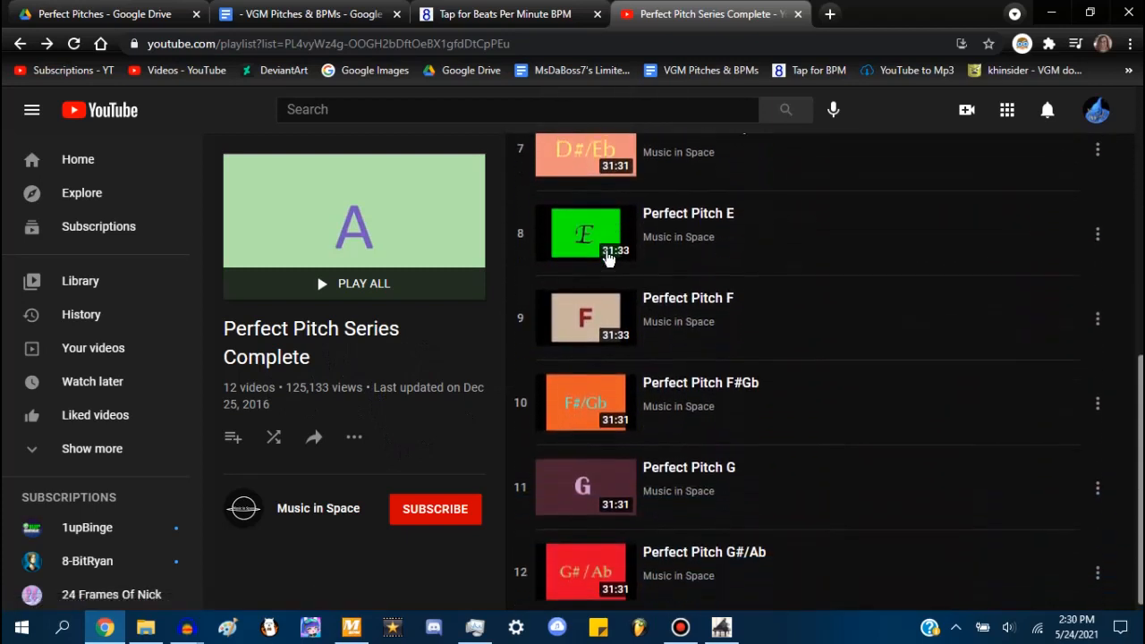
scroll(638, 402, up, 3)
scroll(638, 401, up, 3)
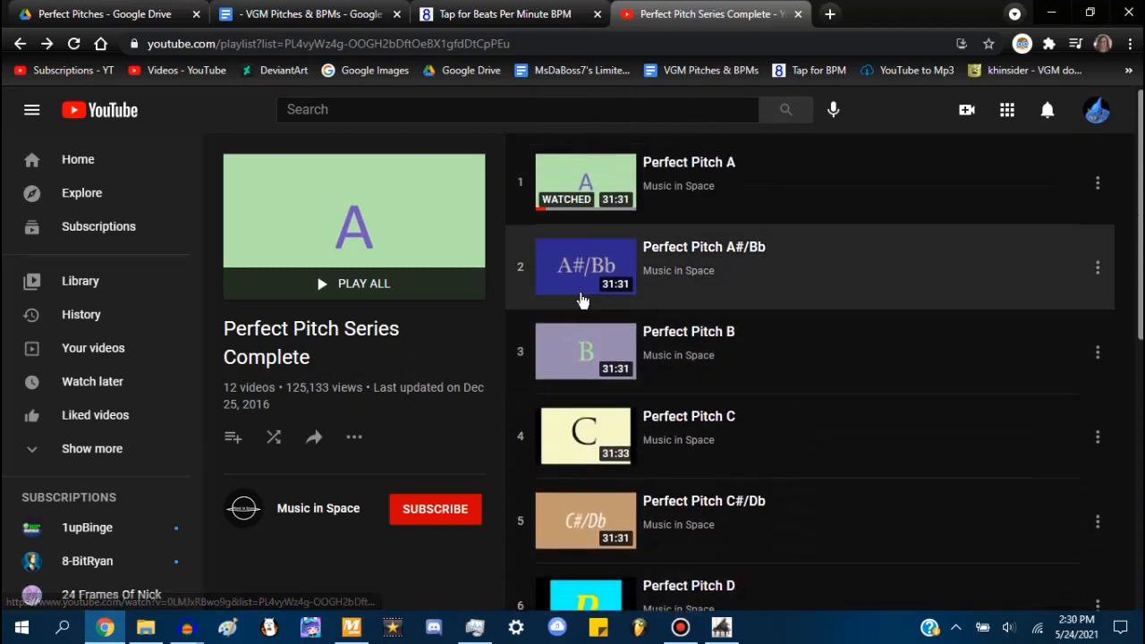
Step: Show the Perfect Pitches folder in Google Drive, sort its MP3 files by name and look through the list
click(143, 12)
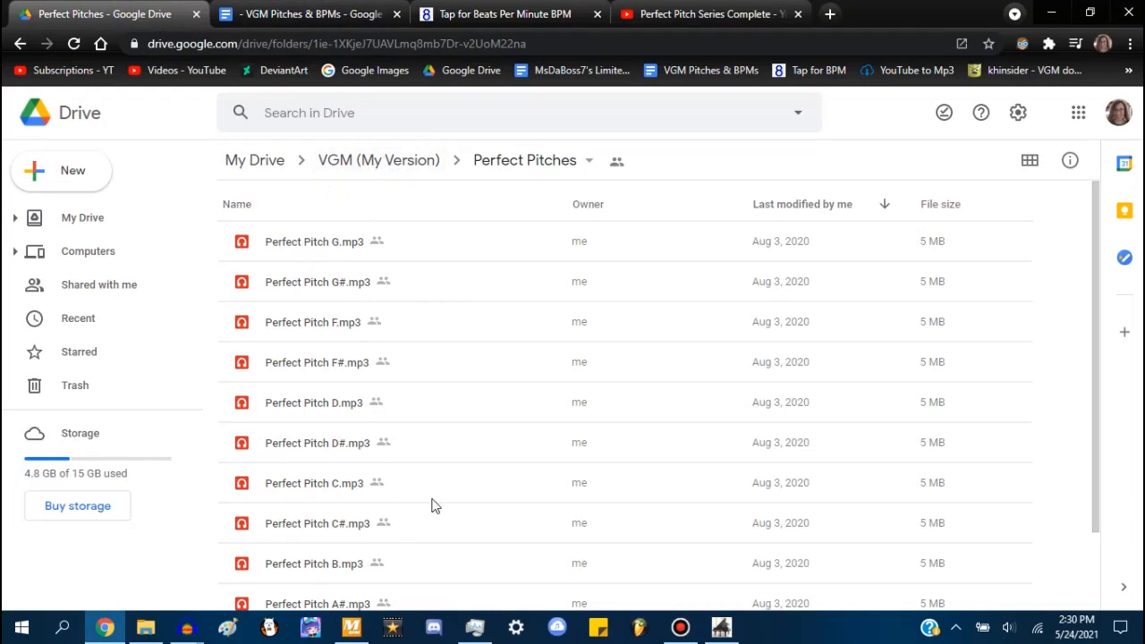
scroll(406, 268, down, 1)
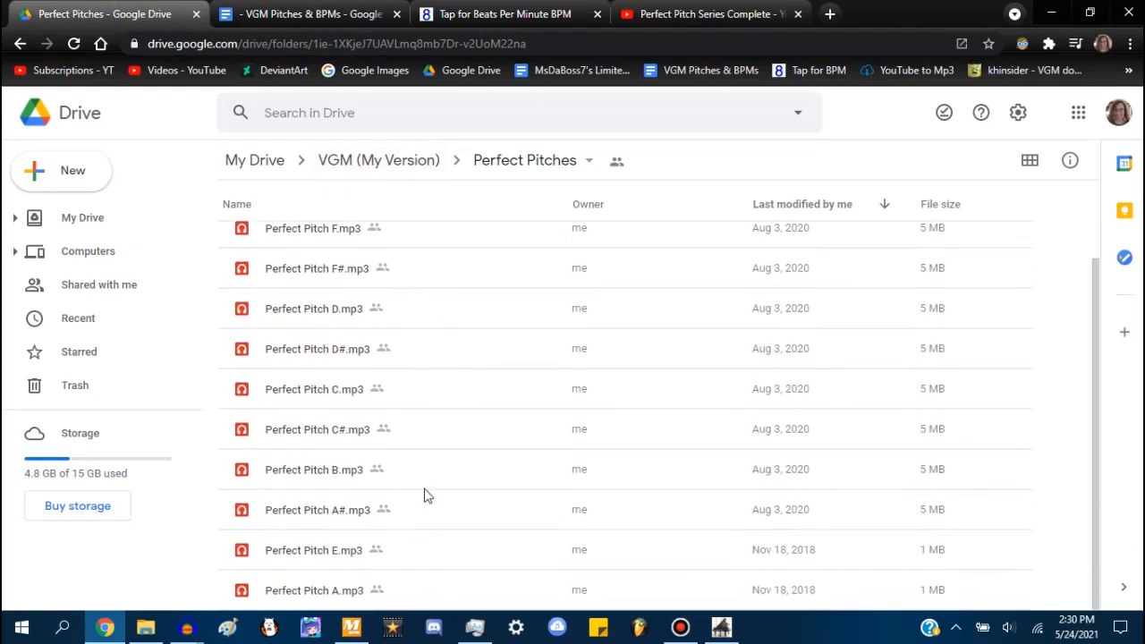
scroll(383, 388, up, 1)
click(402, 333)
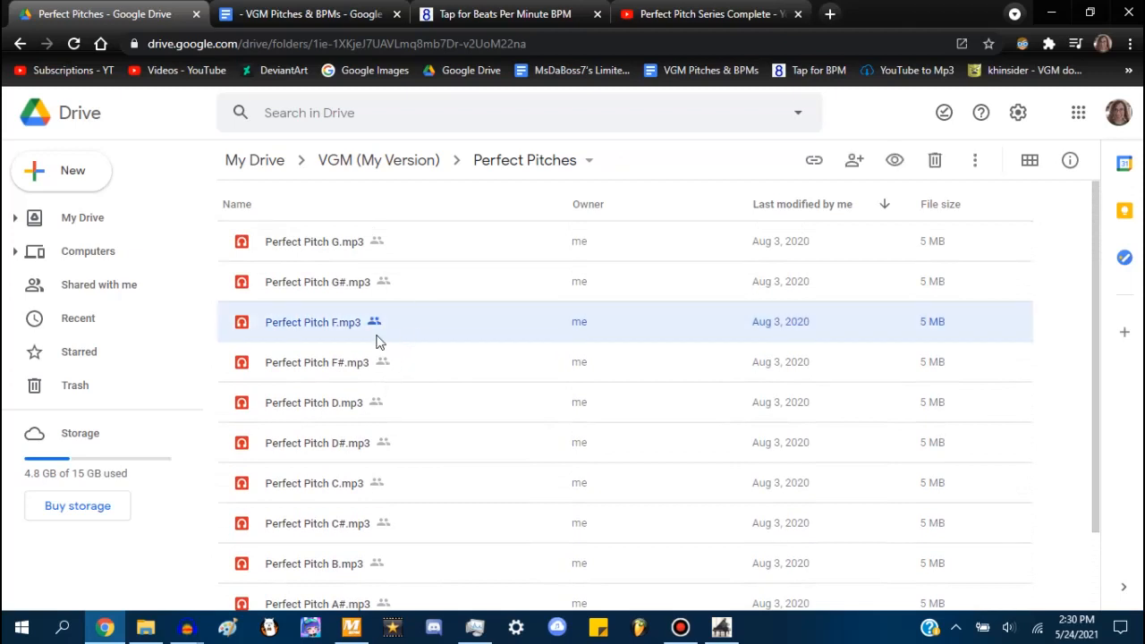
click(347, 210)
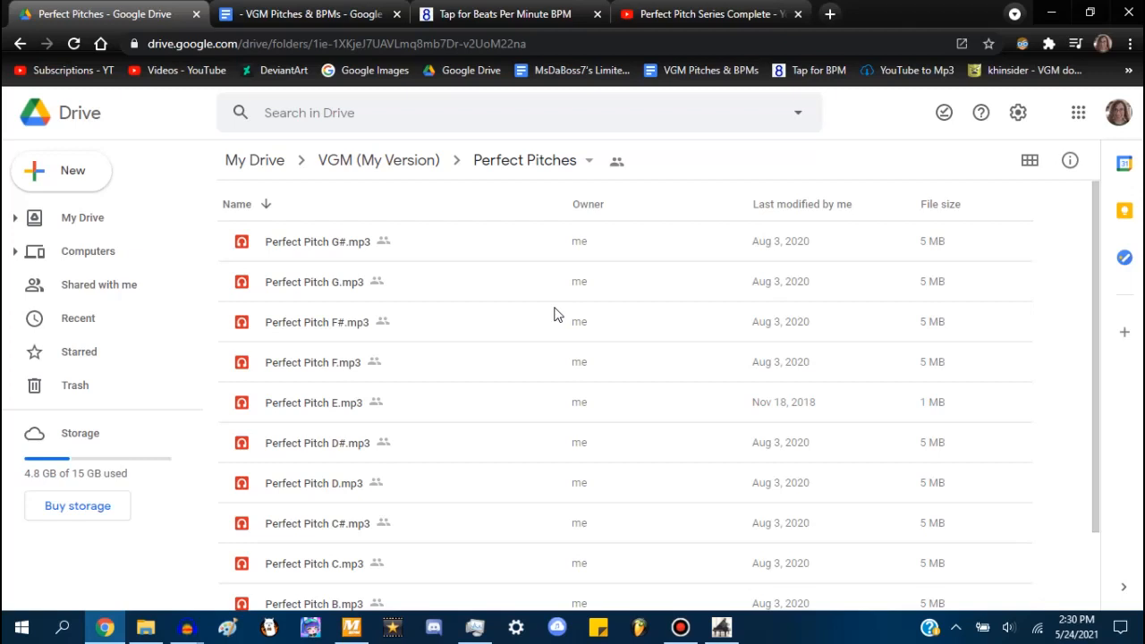
scroll(367, 420, down, 2)
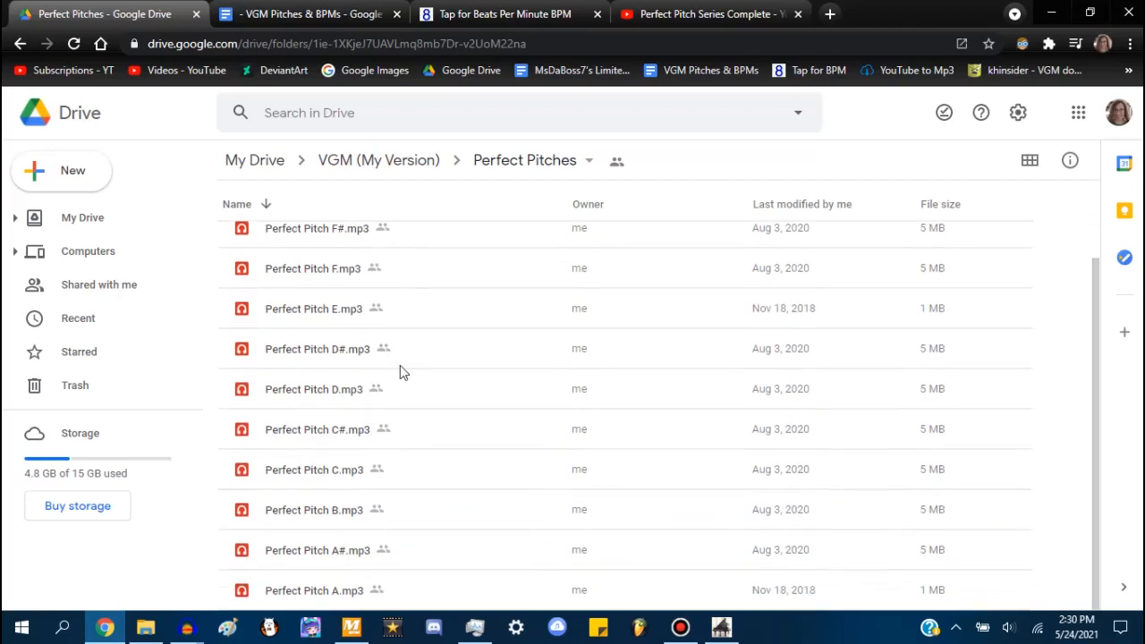
Step: Switch to Audacity, check the perfect pitch MP3 files in the local Pitches folder, and minimise that folder window
click(199, 632)
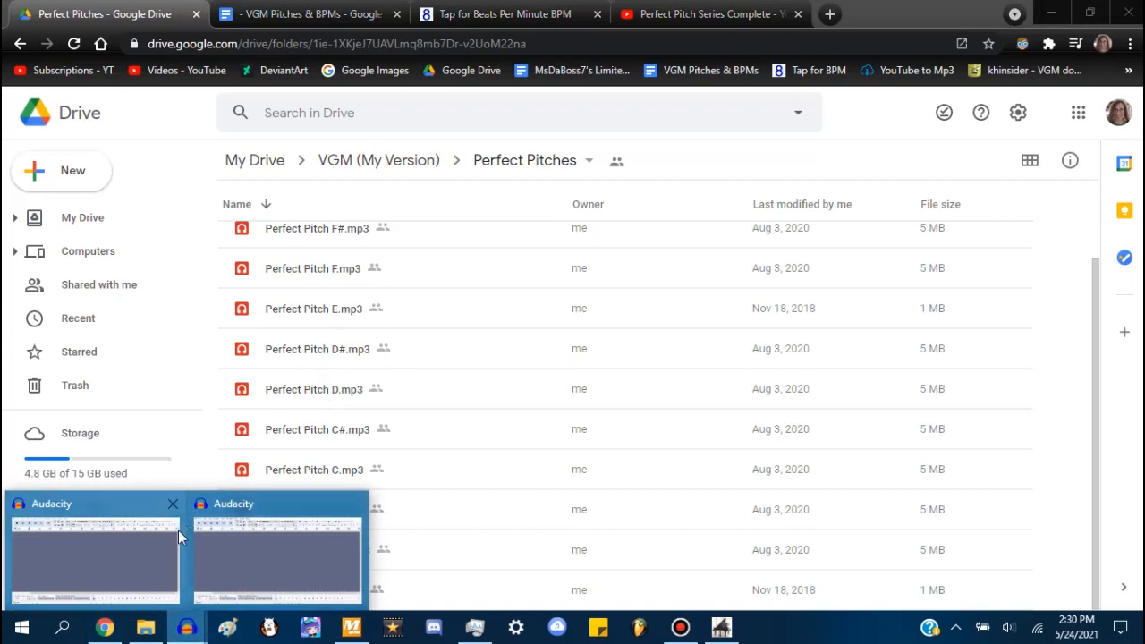
click(125, 573)
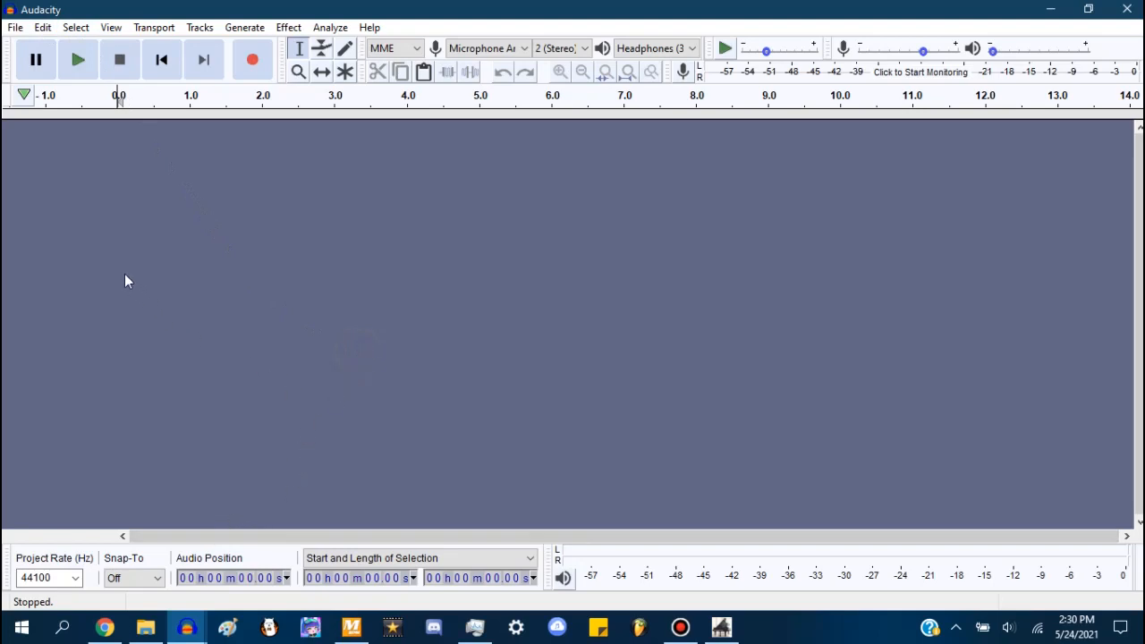
click(144, 627)
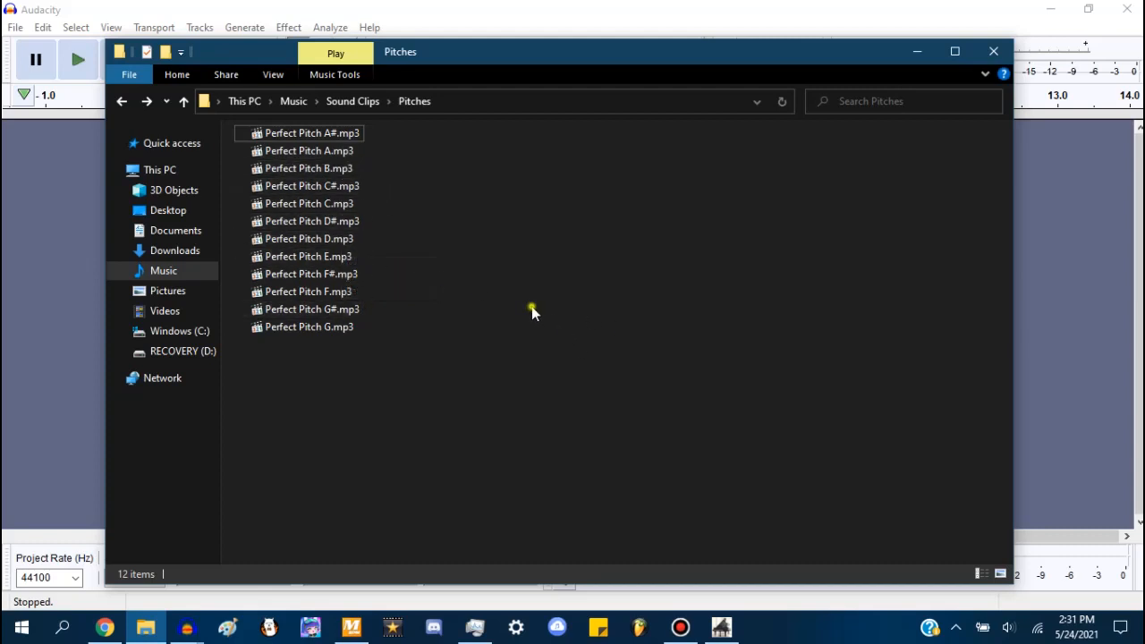
click(912, 51)
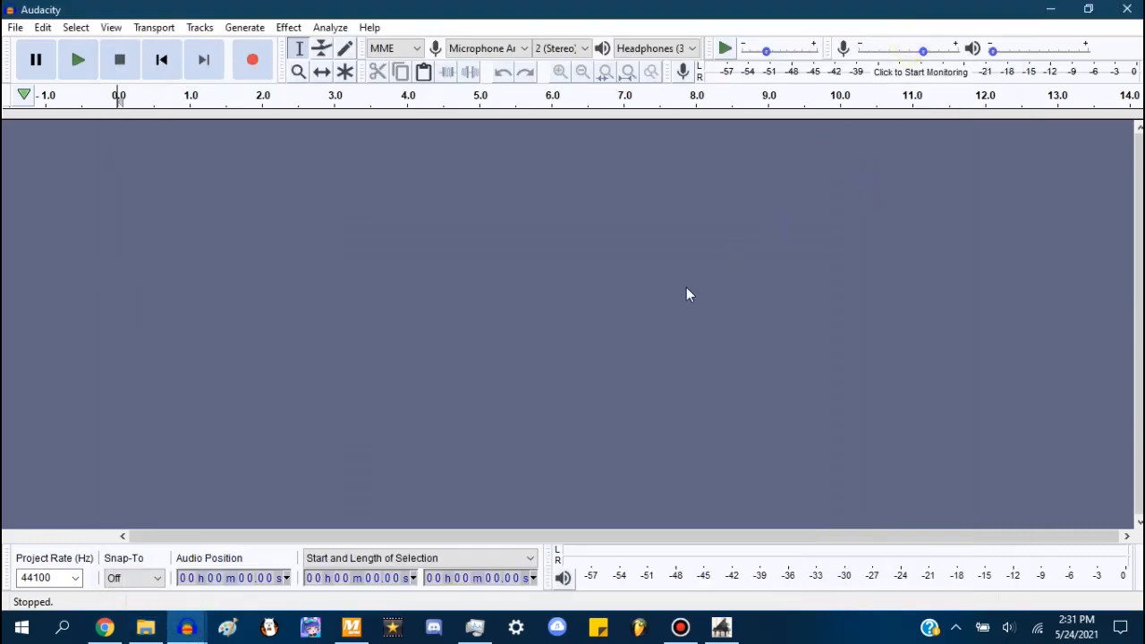
Step: Switch to Piano 10 and turn on Auto Chords with the Major chord type in the effects settings
click(722, 630)
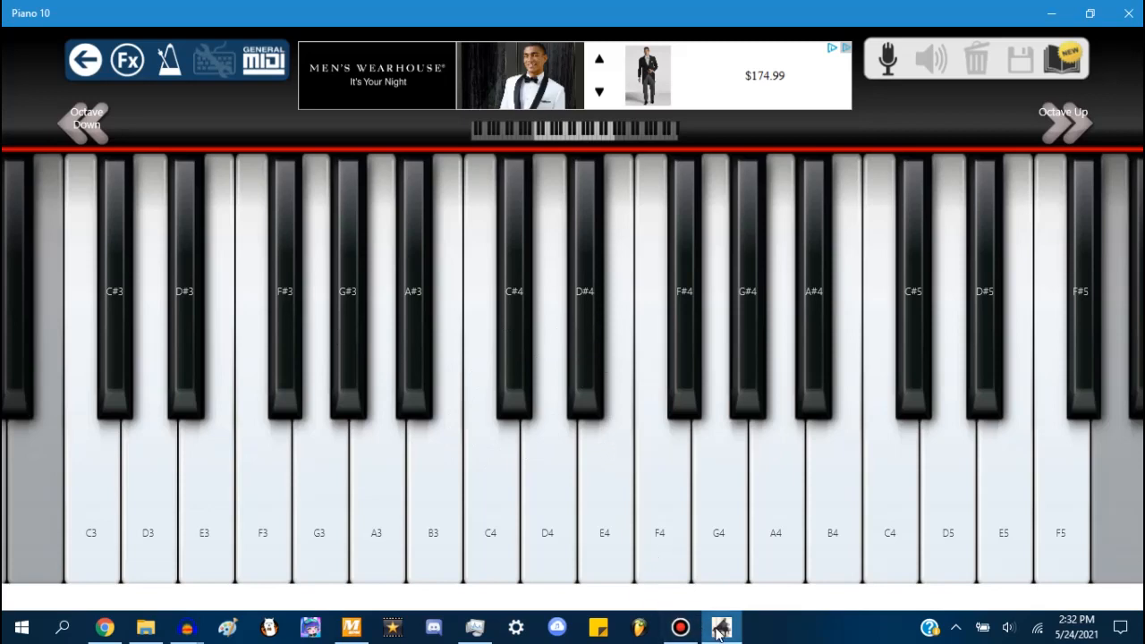
mouse_move(719, 632)
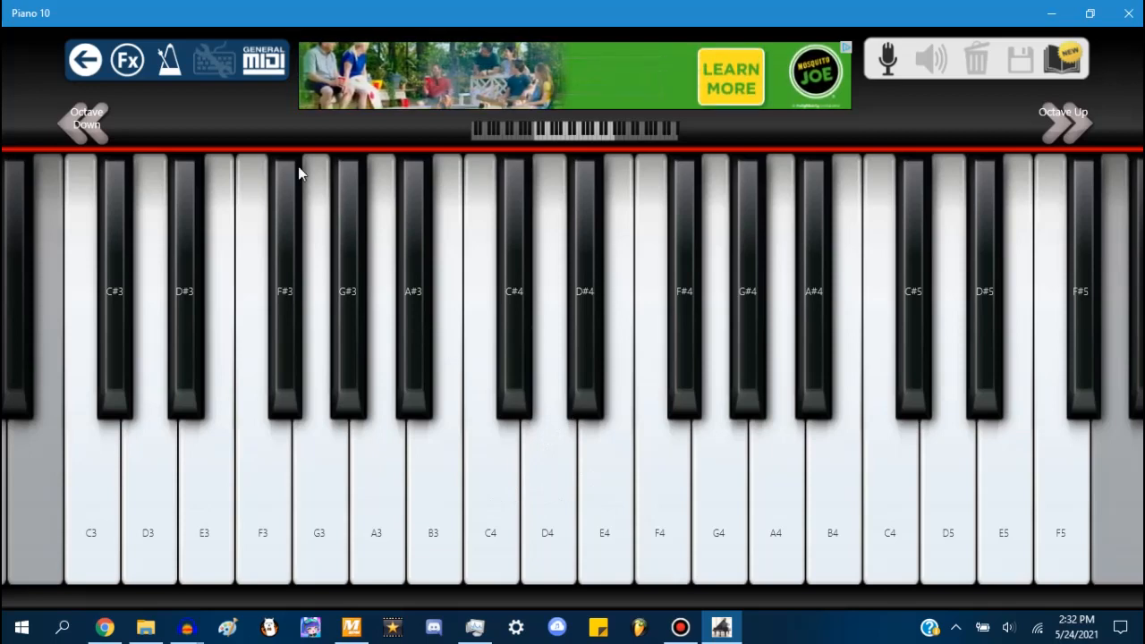
click(128, 60)
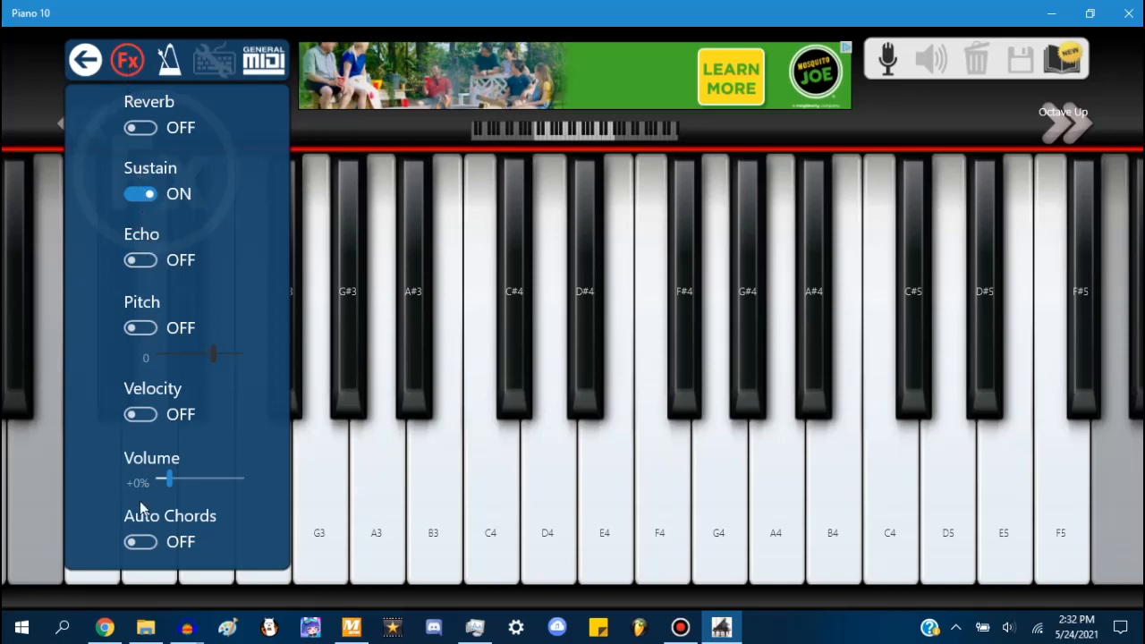
click(140, 543)
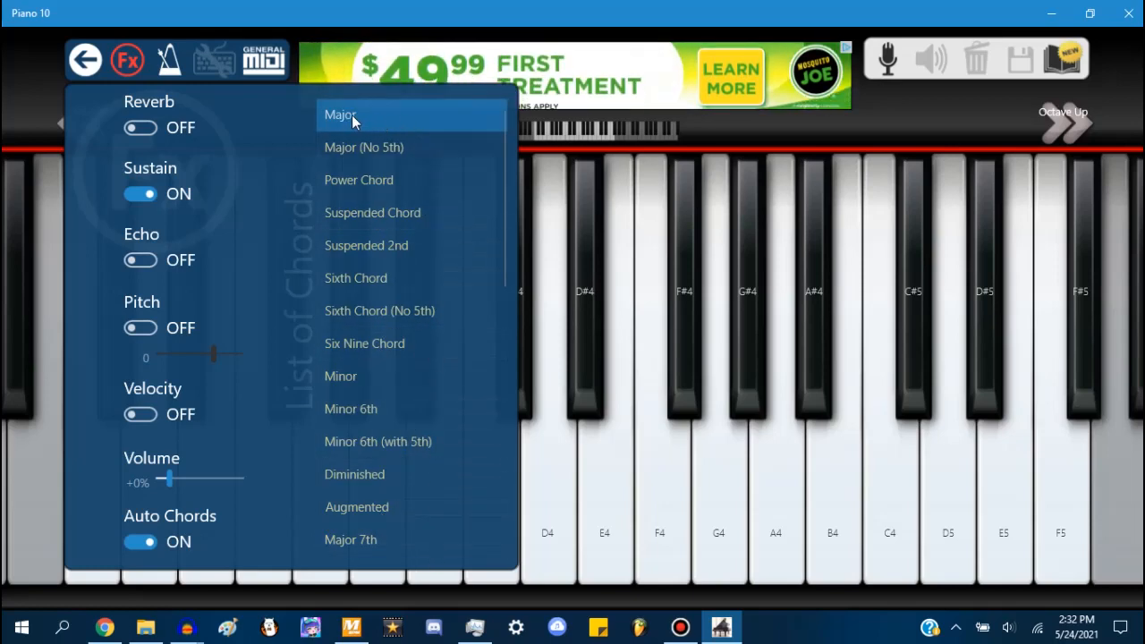
click(125, 60)
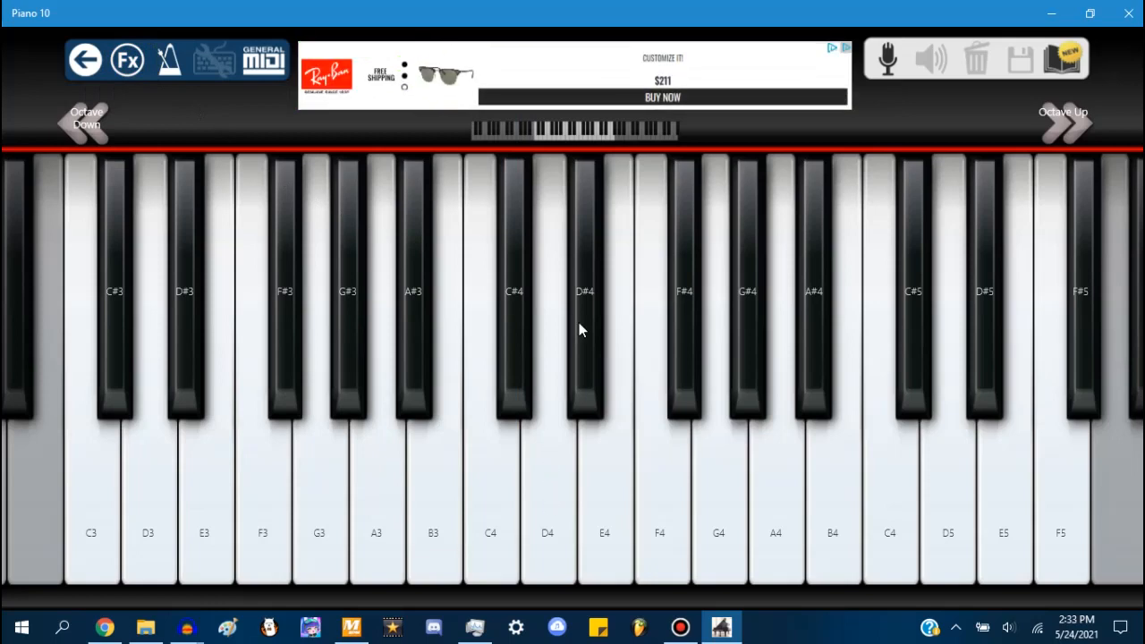
Step: Play test chords on the piano keyboard from the E4, A3, D4 and G4 keys
click(585, 510)
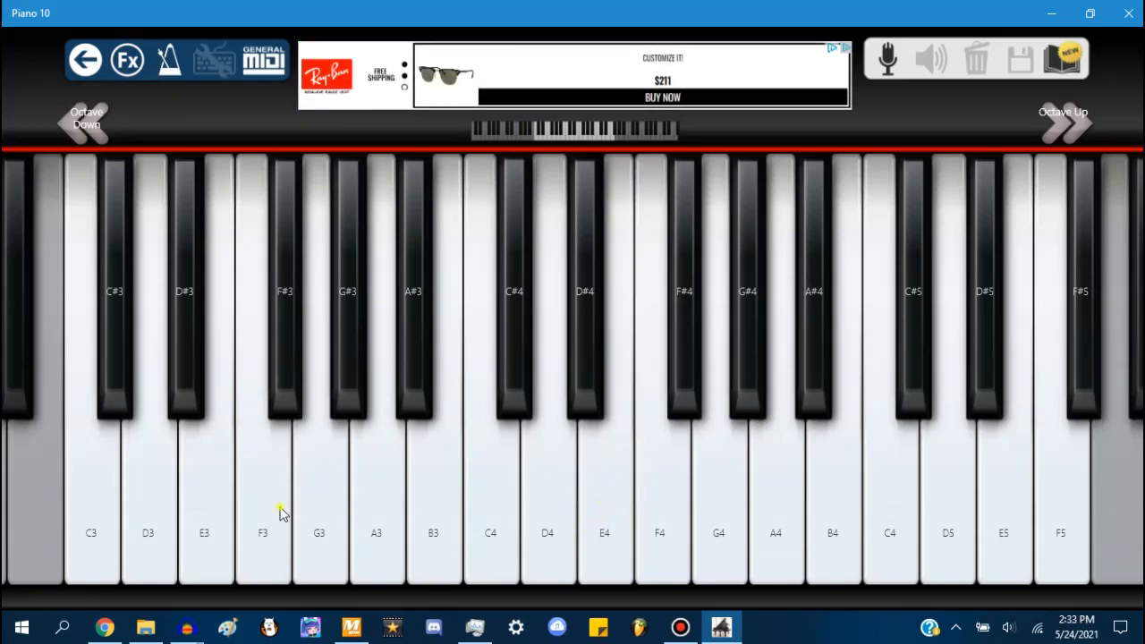
click(393, 494)
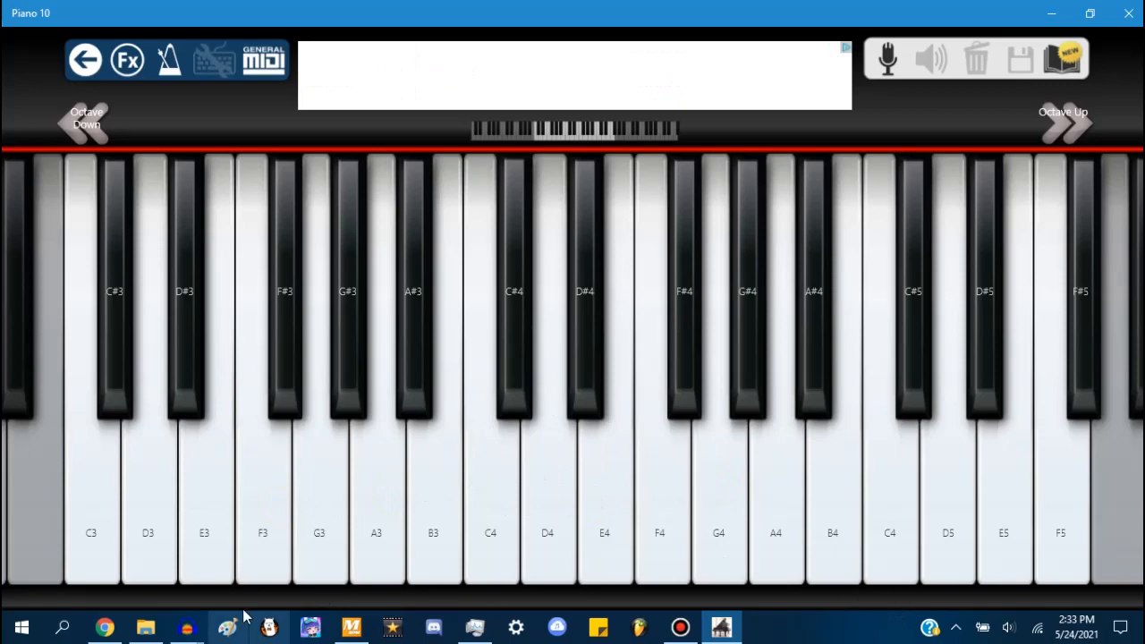
click(146, 627)
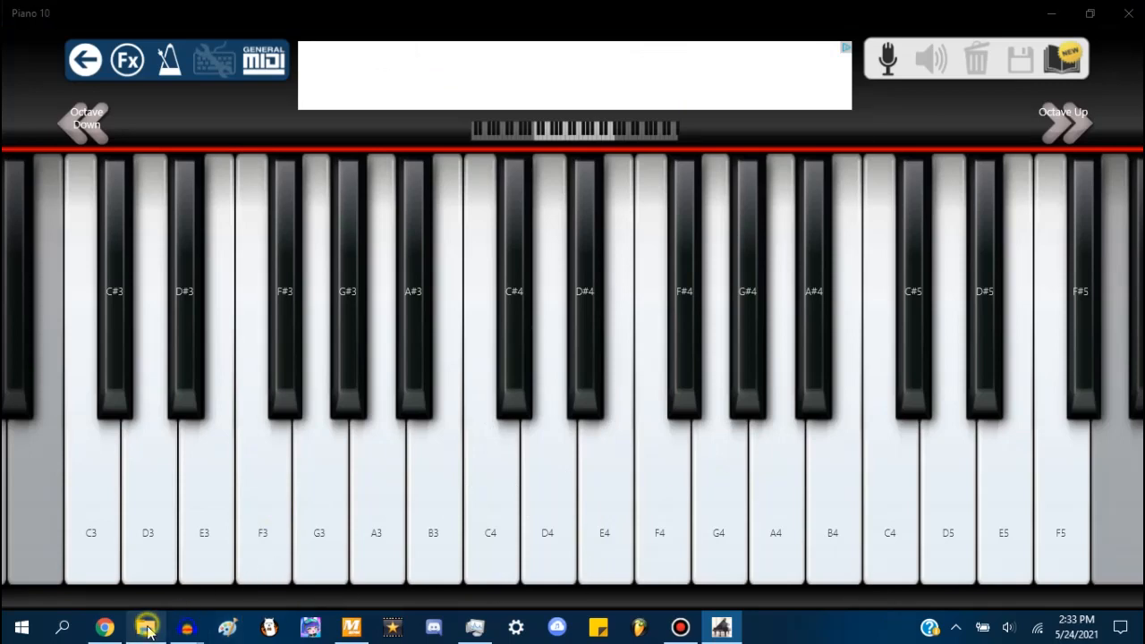
click(915, 50)
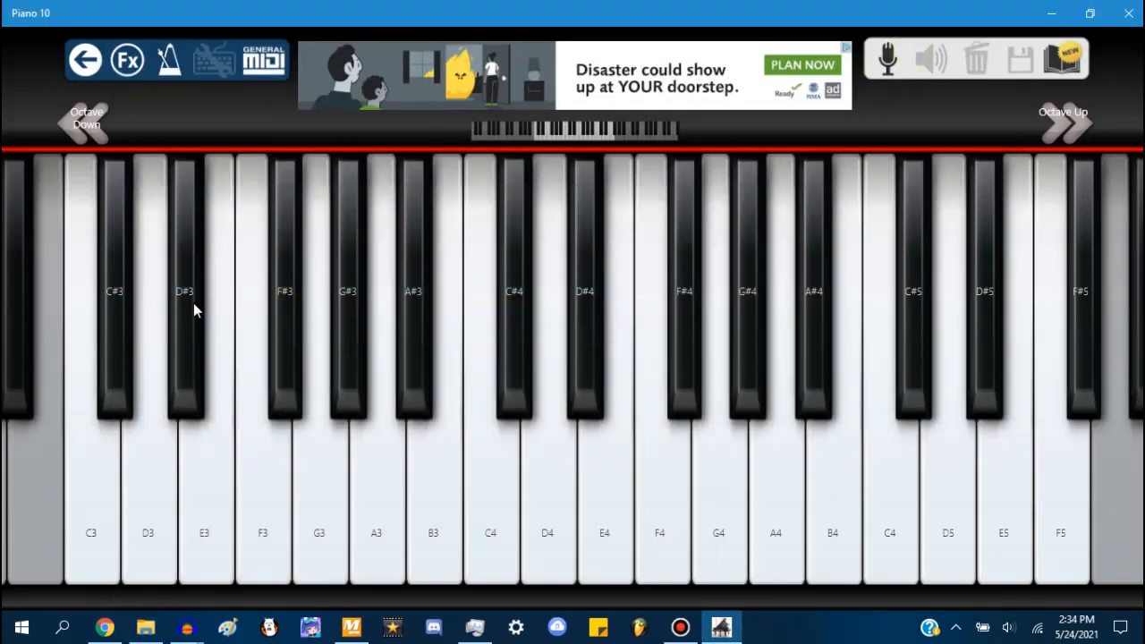
click(547, 517)
click(550, 497)
click(735, 523)
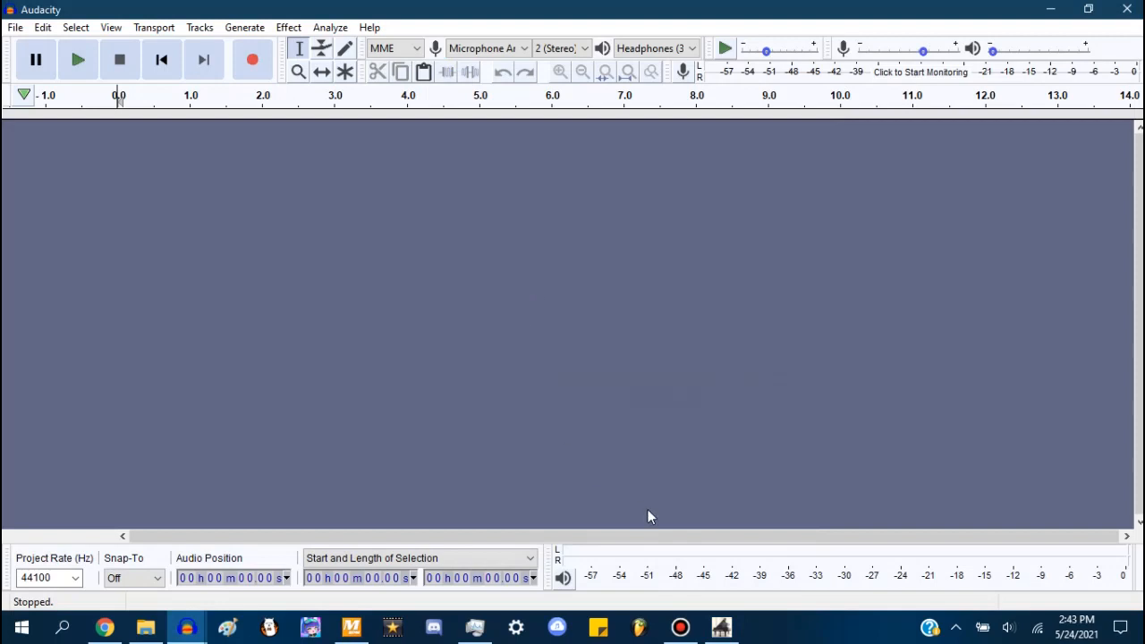
Step: Return to Piano 10, set the auto chord type to Major and play the C4 chord
click(721, 626)
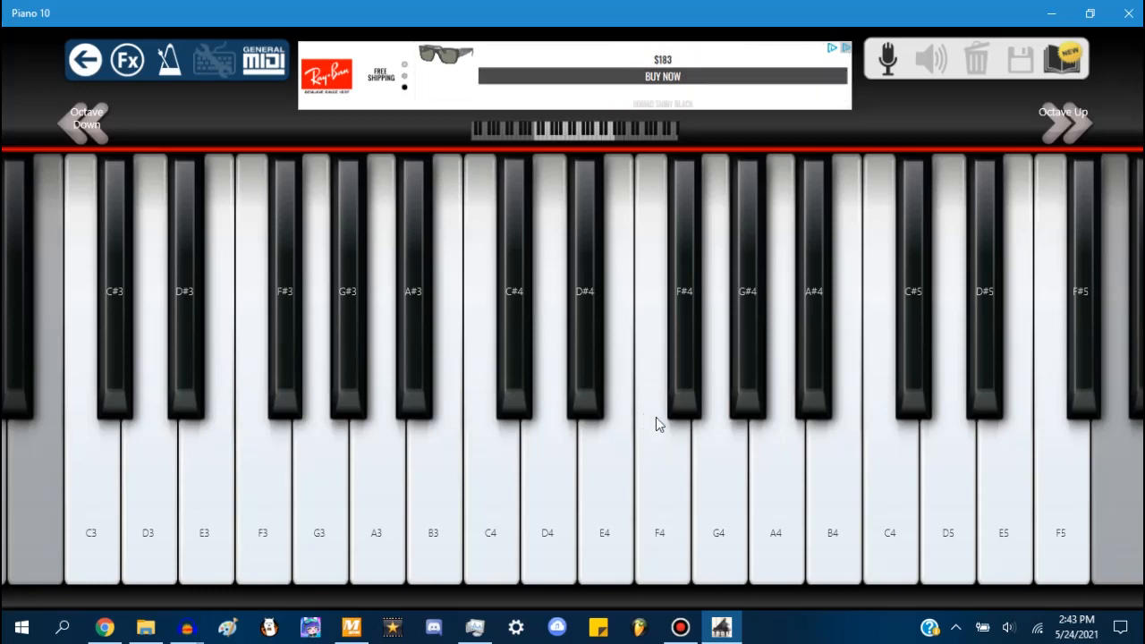
click(132, 70)
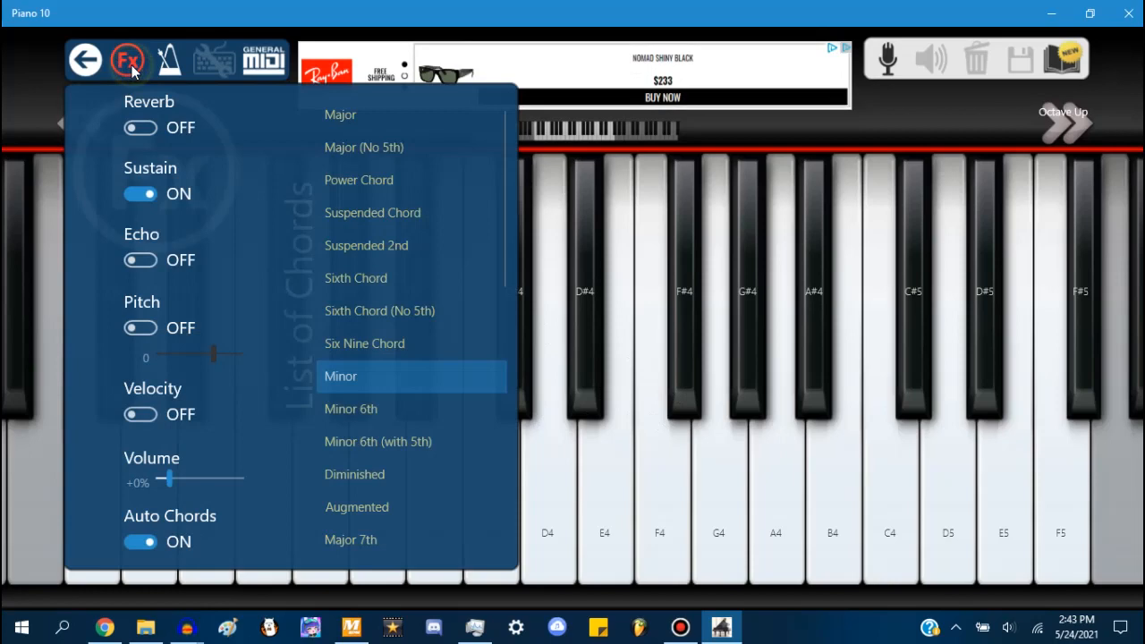
click(380, 118)
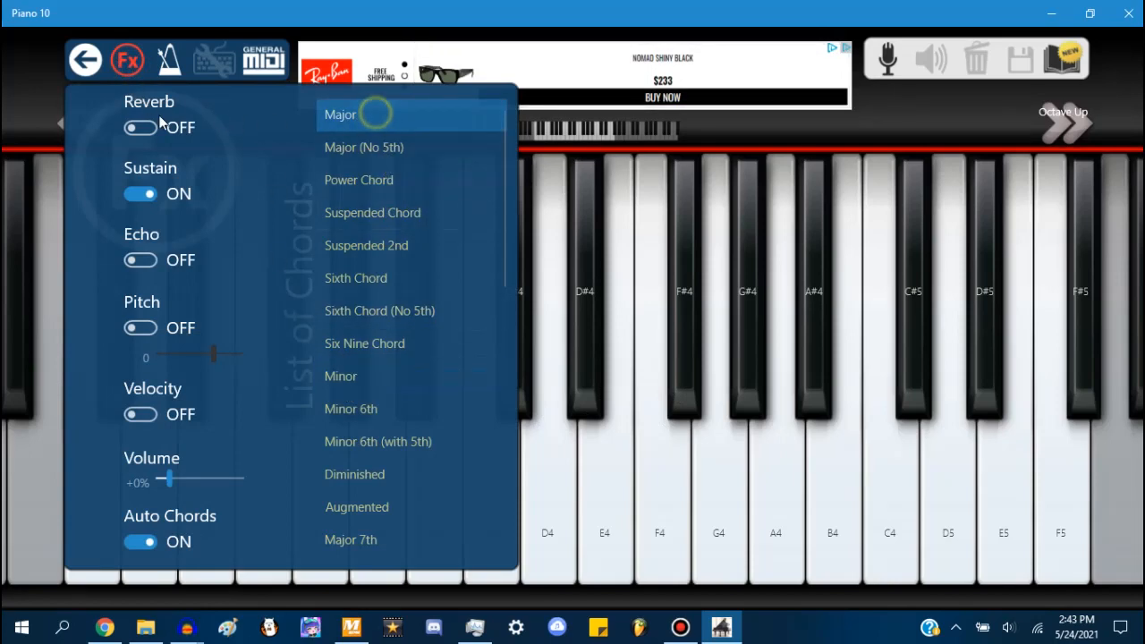
click(127, 60)
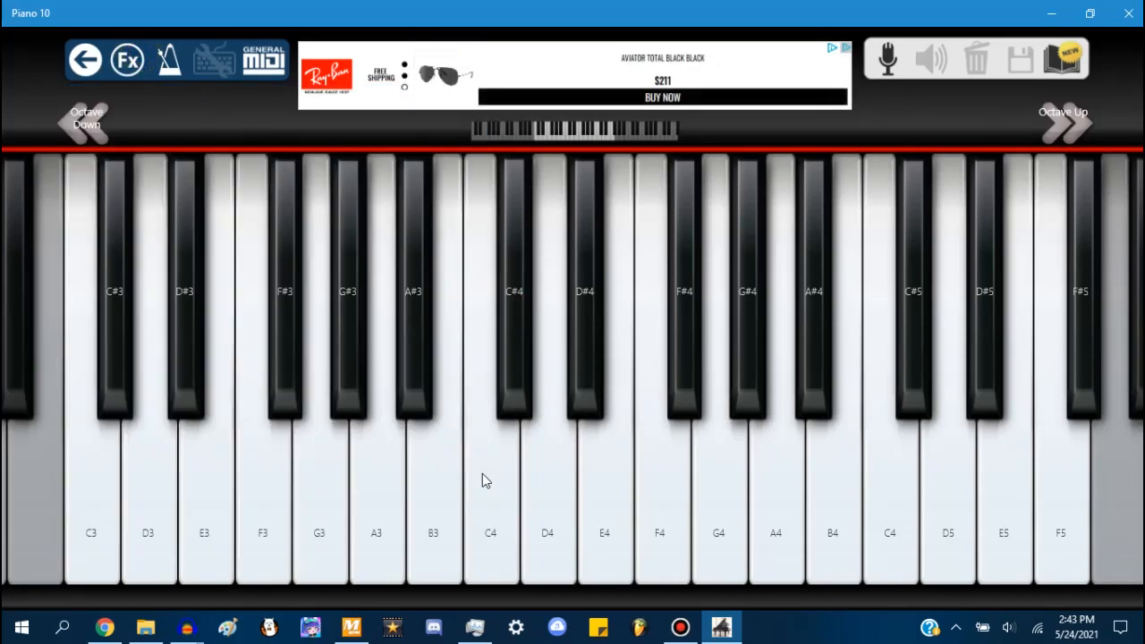
click(490, 498)
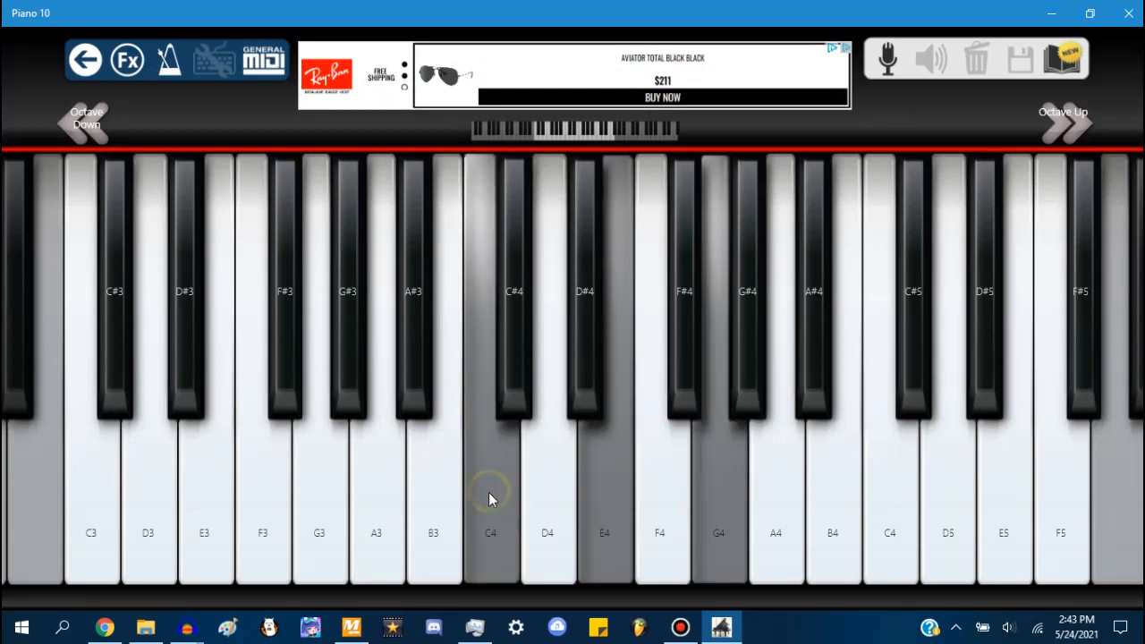
click(486, 494)
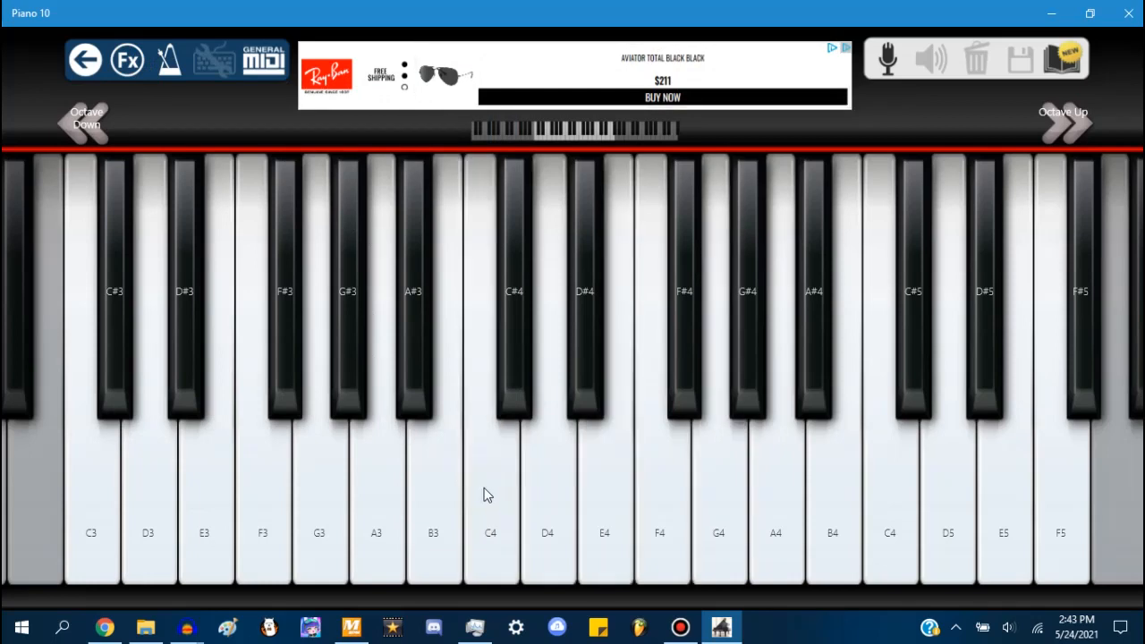
Step: Change the auto chord type to Minor and play the C4 chord for comparison
click(121, 69)
click(336, 377)
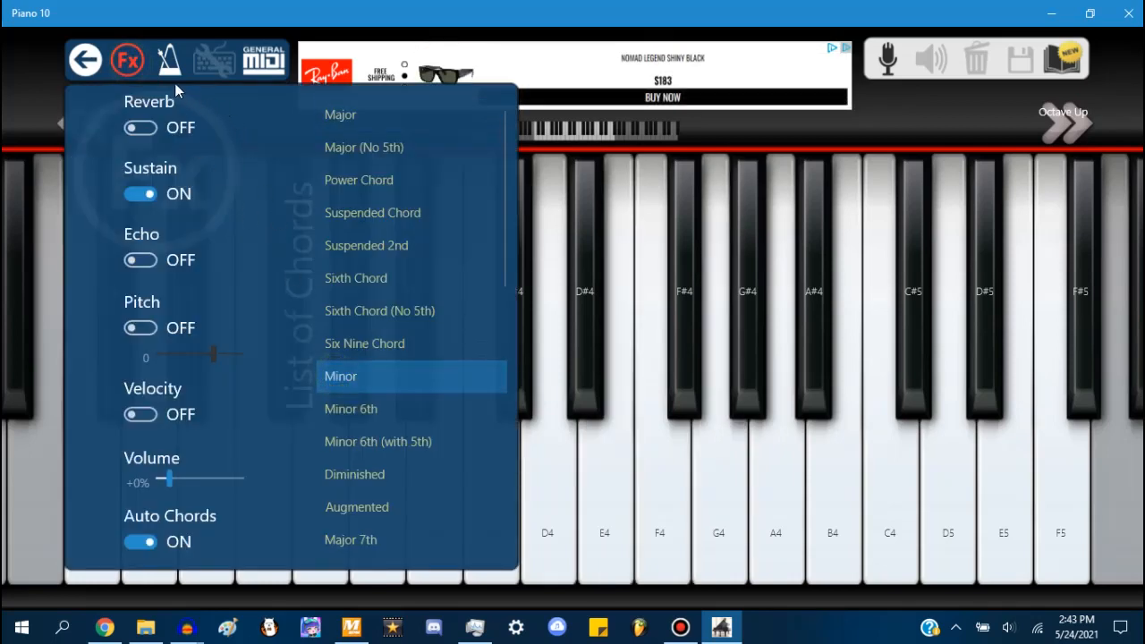
click(139, 65)
click(490, 486)
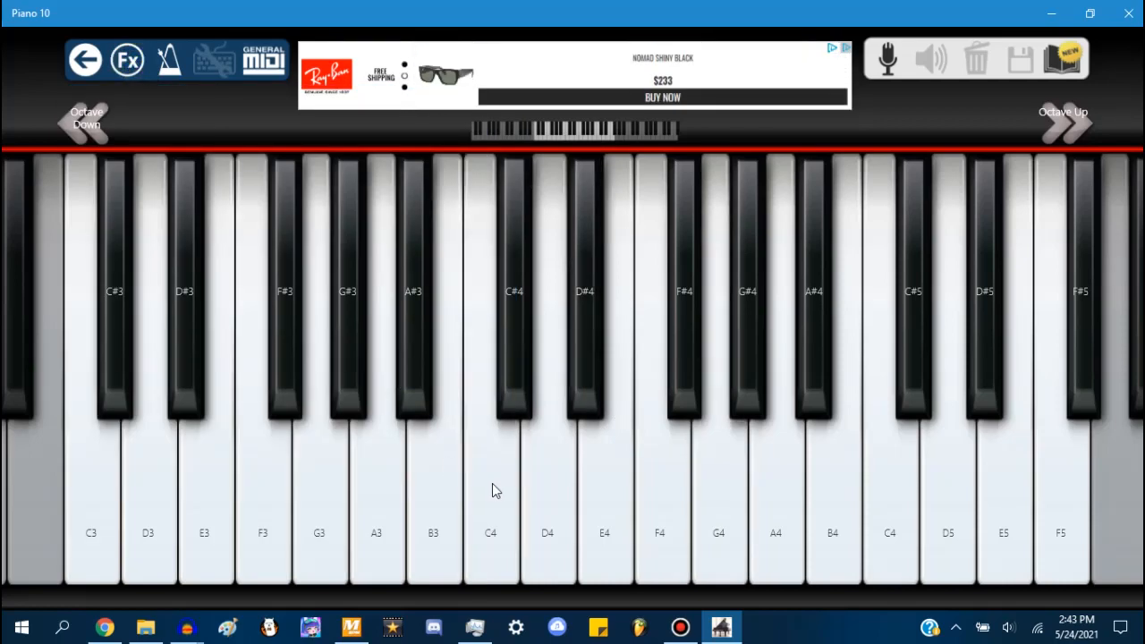
Step: Switch the auto chord type back to Major and replay the chord on C4
click(130, 65)
click(358, 117)
click(134, 67)
click(484, 499)
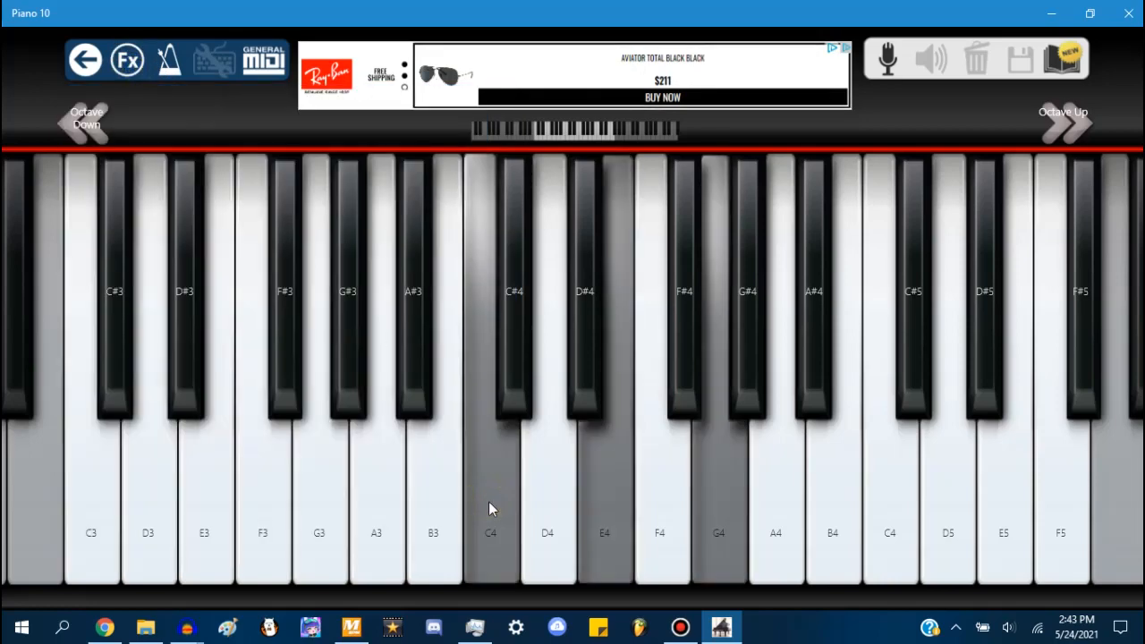
Step: Set the auto chord type to Minor again and replay the chord on C4
click(131, 71)
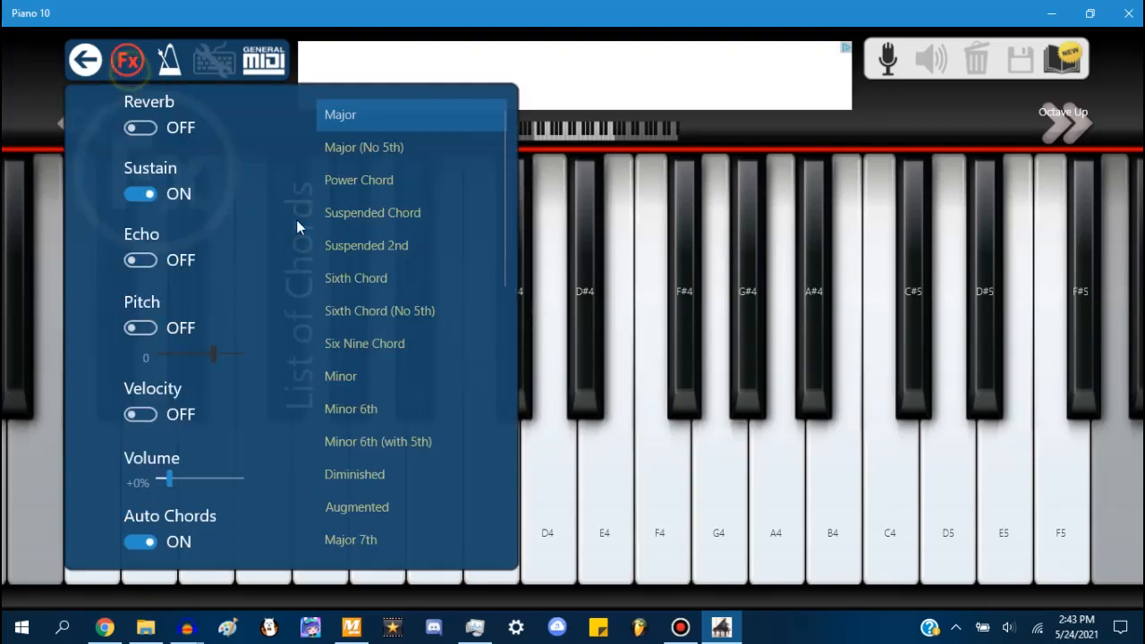
click(362, 379)
click(499, 486)
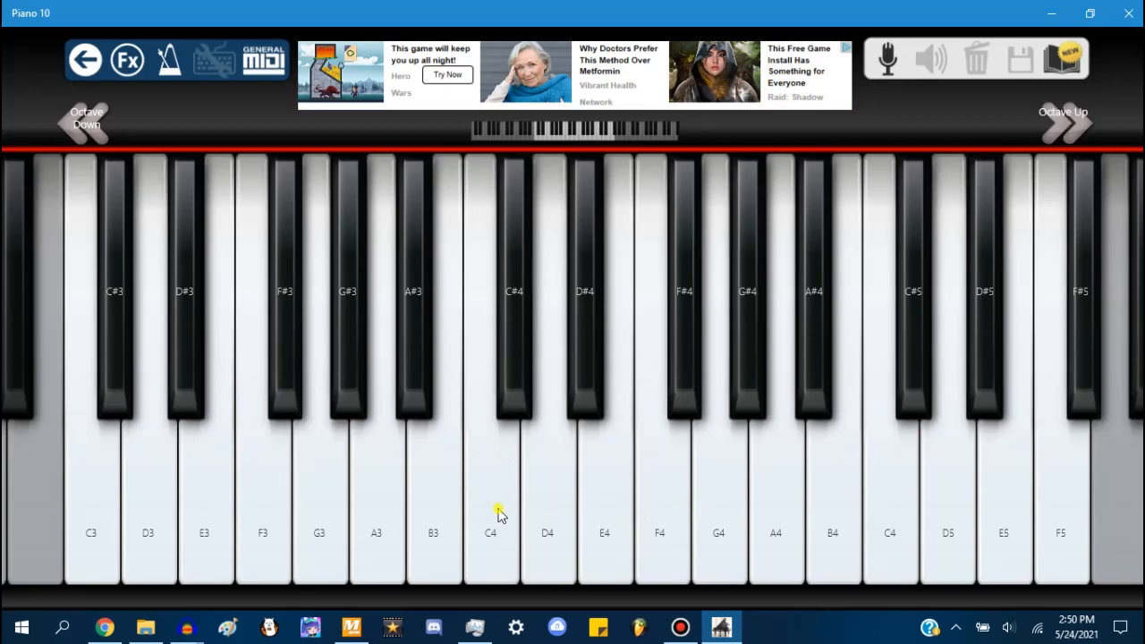
Step: Minimise the piano, switch to the Summer Forest project in Audacity and play the soloed Summer Forest track
click(1051, 13)
mouse_move(188, 631)
click(153, 558)
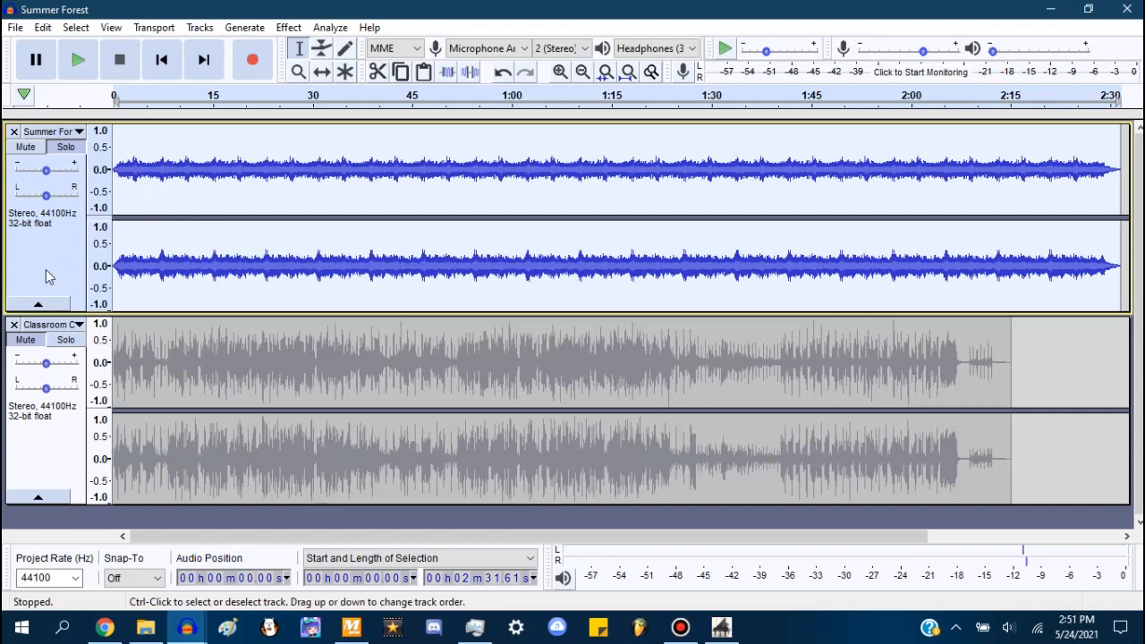
click(78, 59)
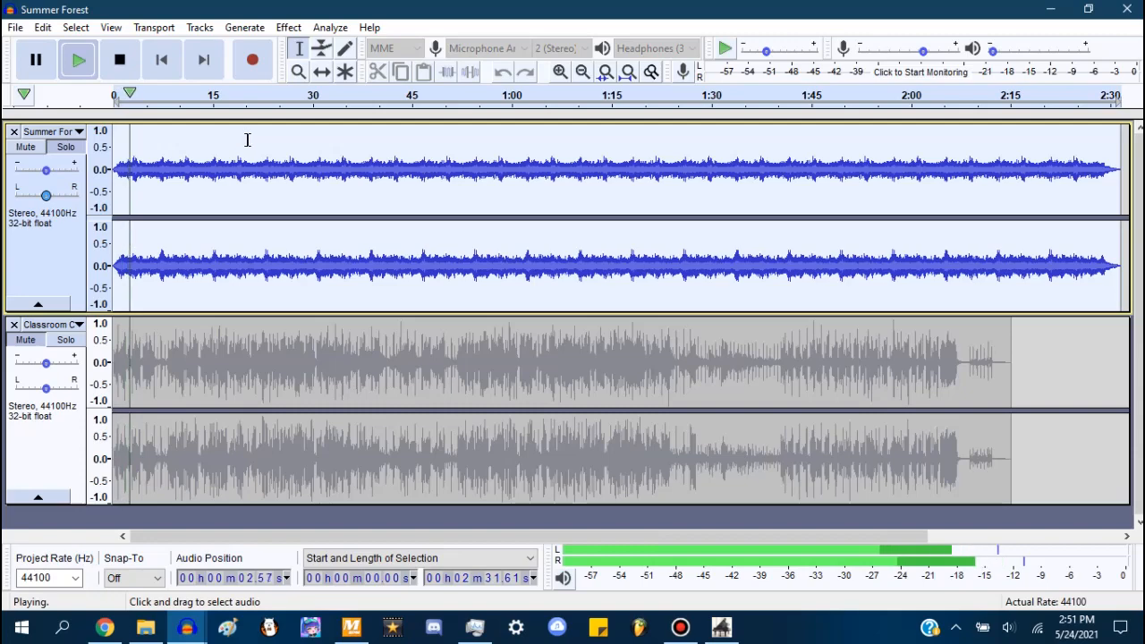
Step: Switch to the Piano 10 window and play the single note C4 against the running Summer Forest track
click(720, 628)
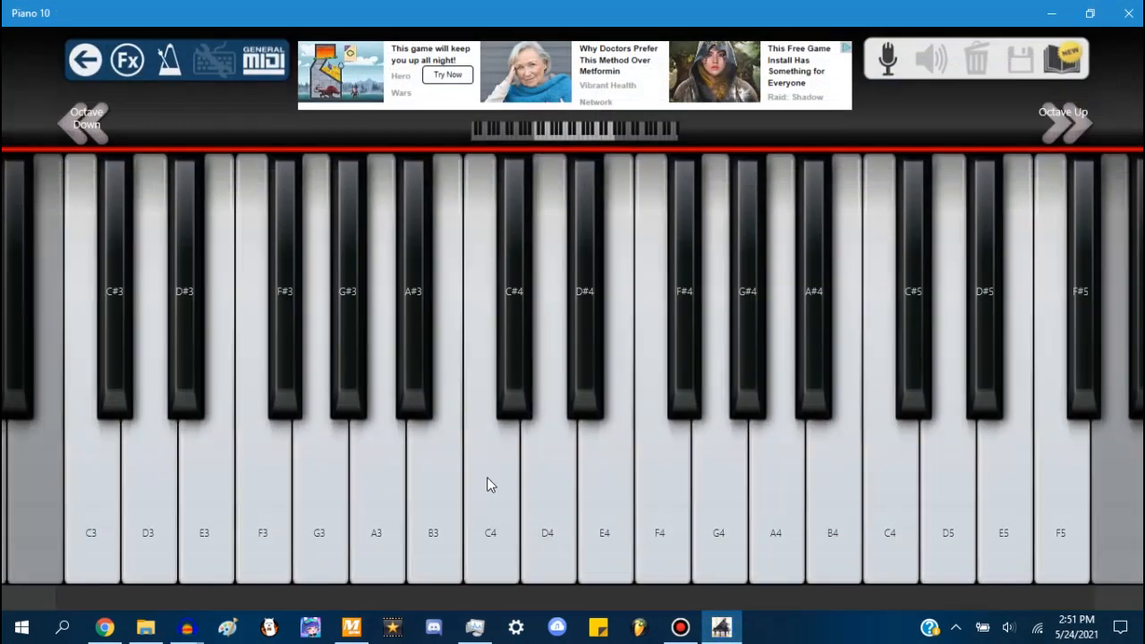
click(489, 477)
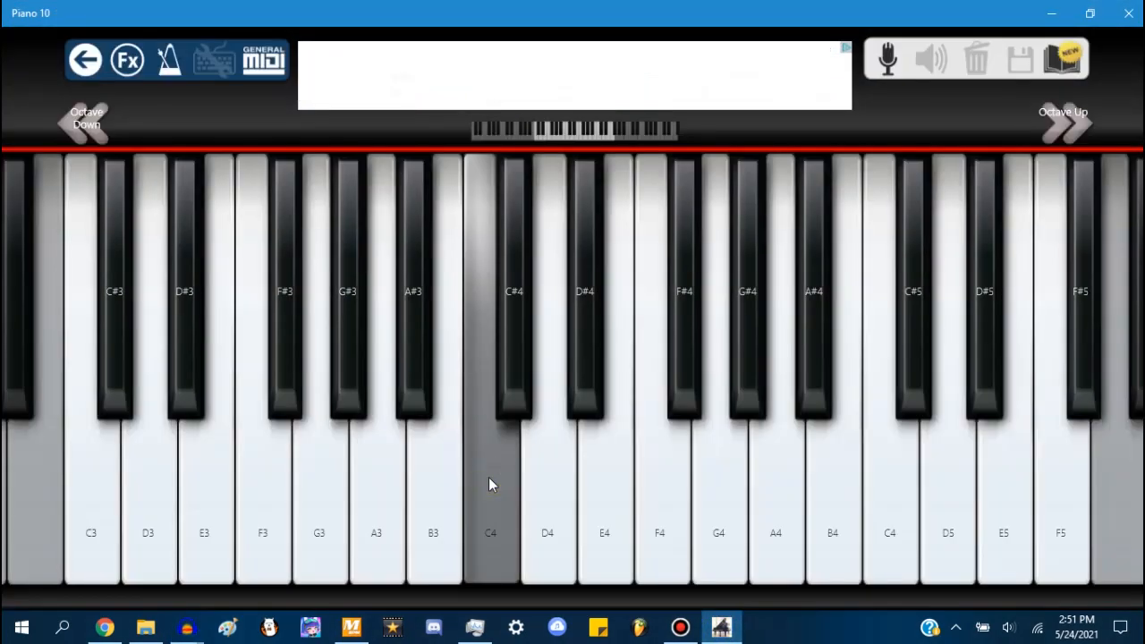
click(488, 478)
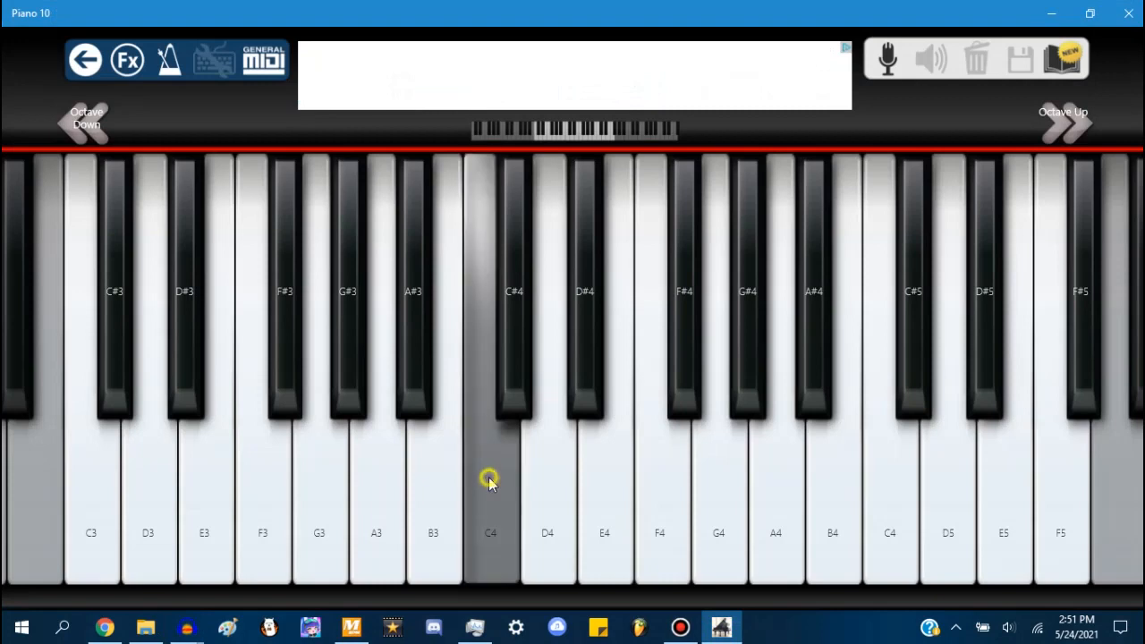
Step: Turn on auto chords with the Major type and play the chord on C4 twice over the song
click(129, 63)
click(152, 542)
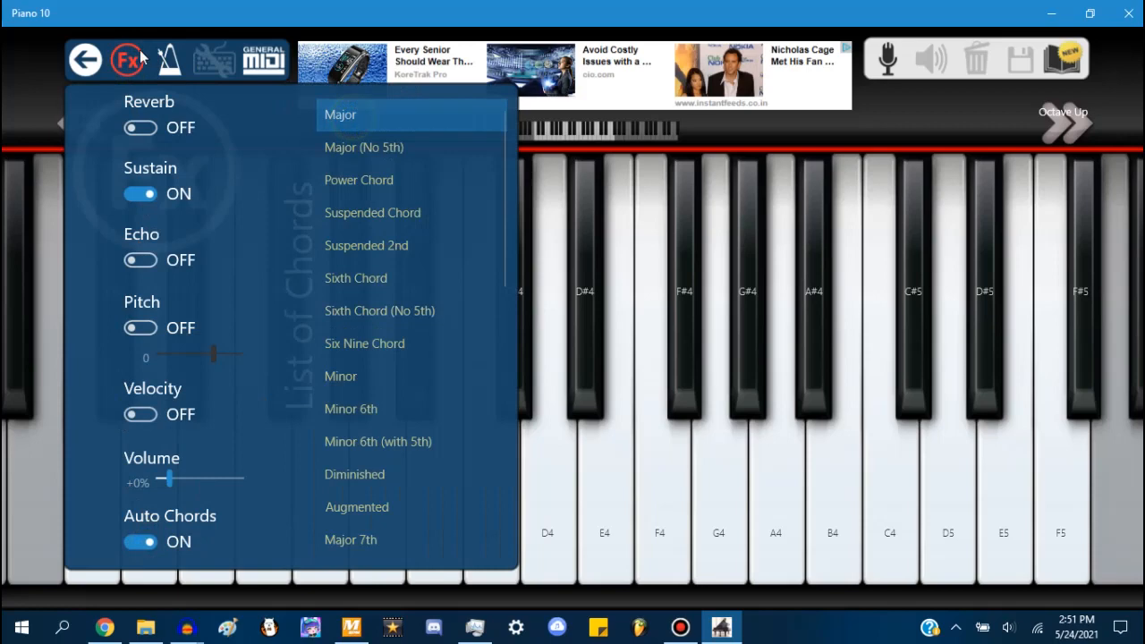
click(132, 60)
click(484, 480)
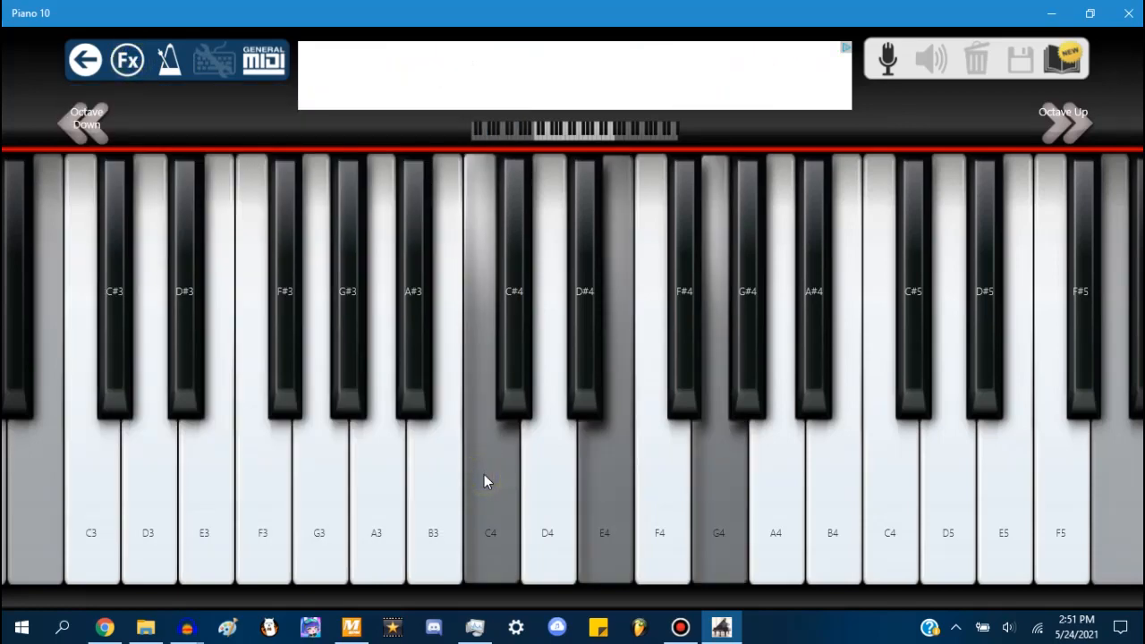
click(489, 479)
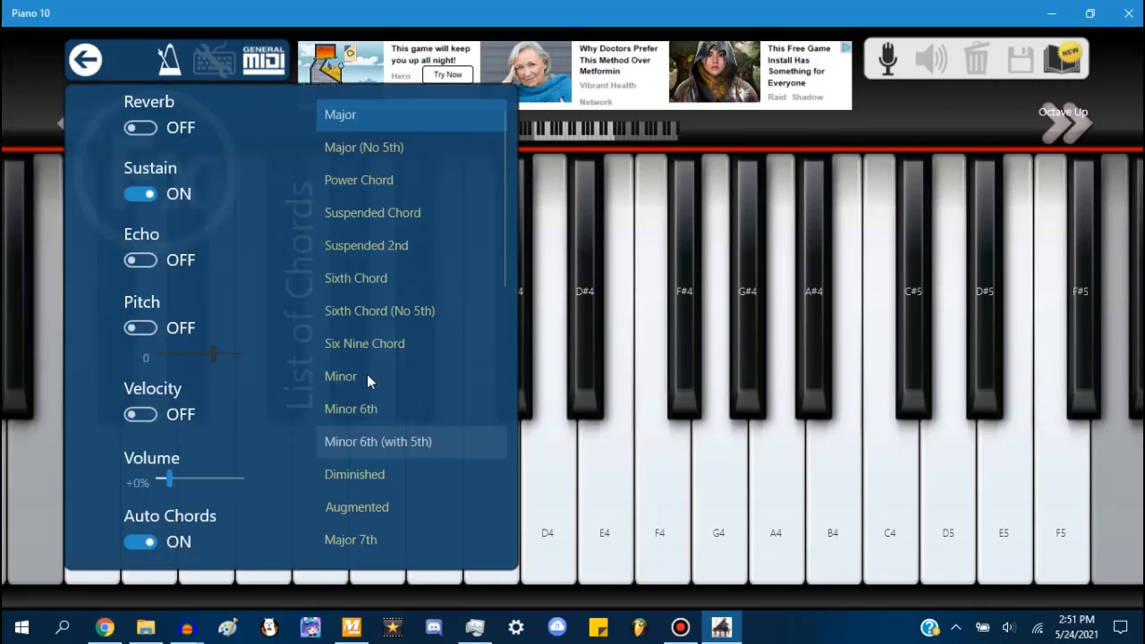
Step: Set the auto chord type to Minor and play the C4 chord twice against the song
click(351, 378)
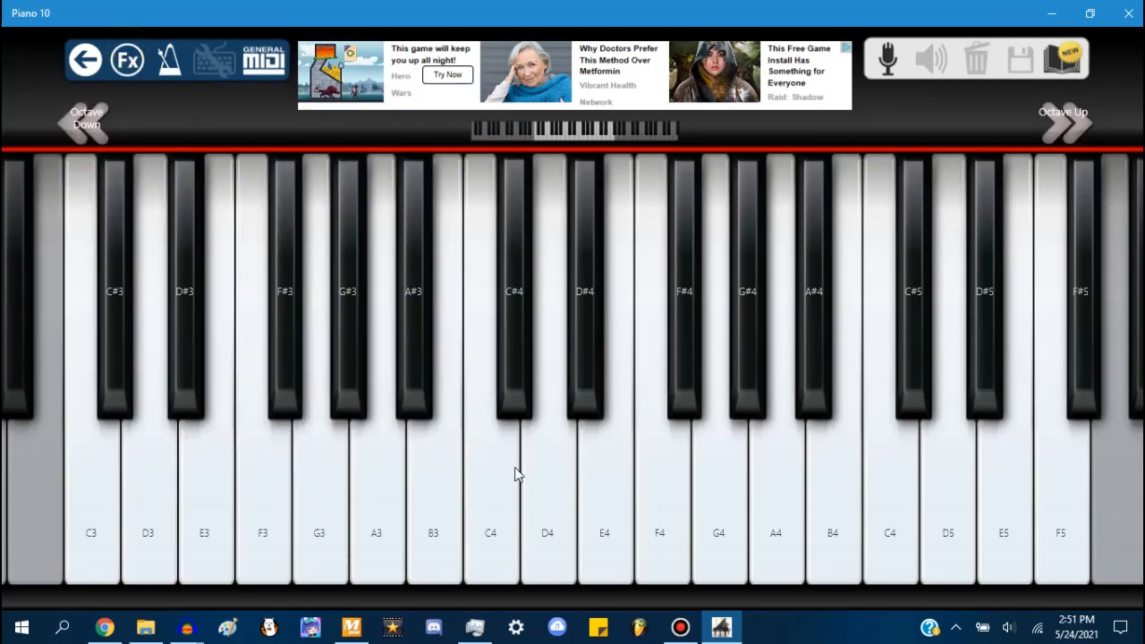
click(501, 476)
click(501, 477)
Step: Return the auto chord type to Major and play the chord on C4 and again one octave higher
click(129, 59)
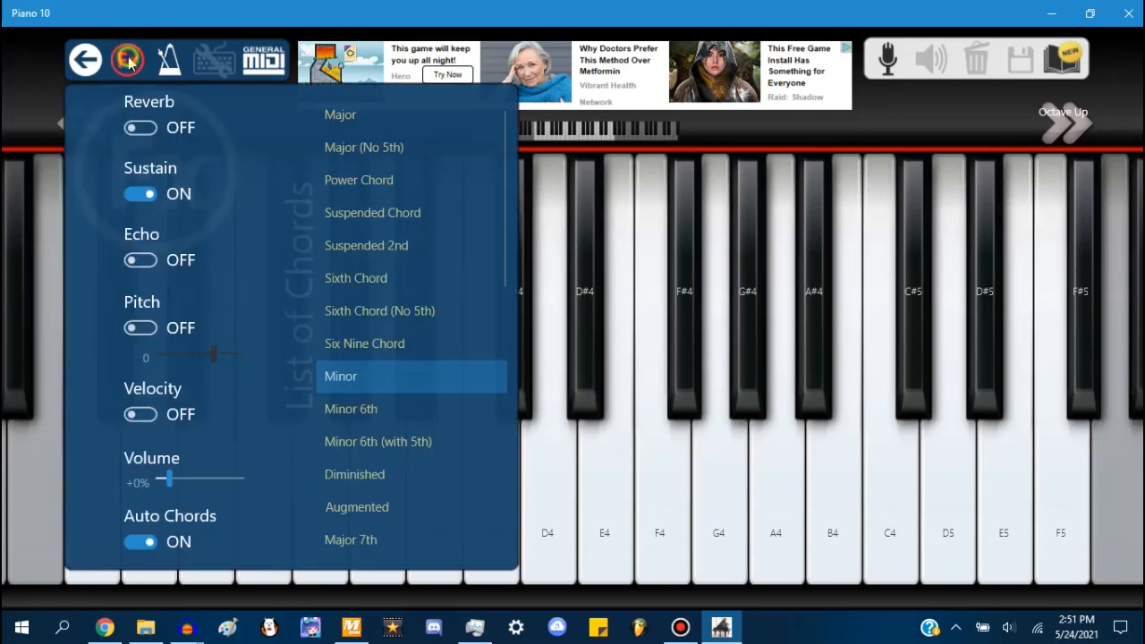
click(354, 112)
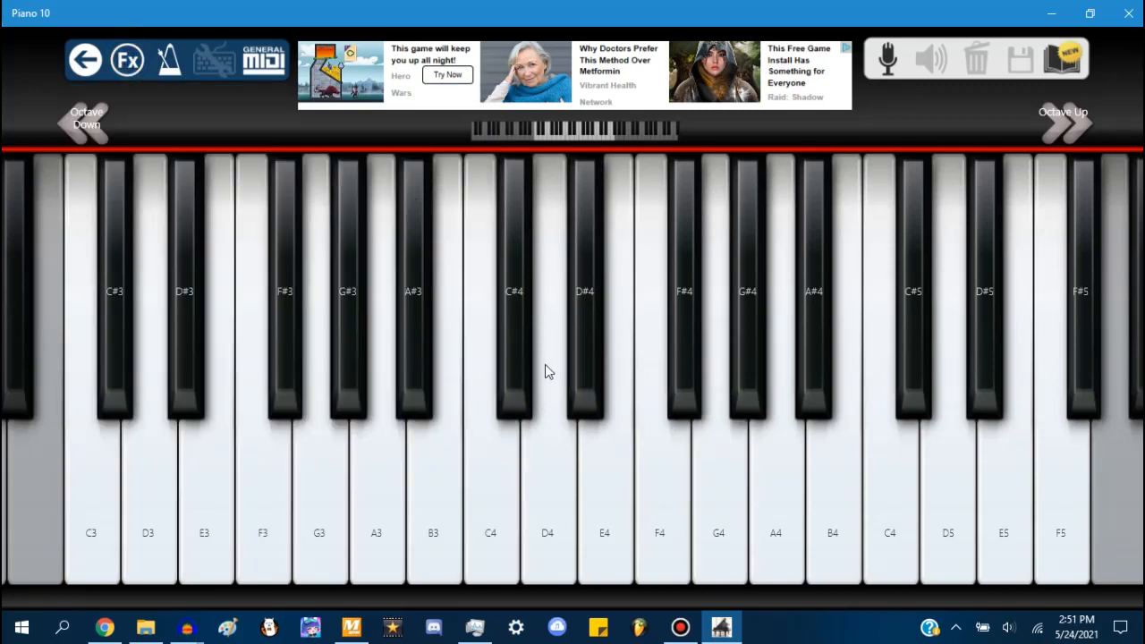
click(499, 493)
click(875, 471)
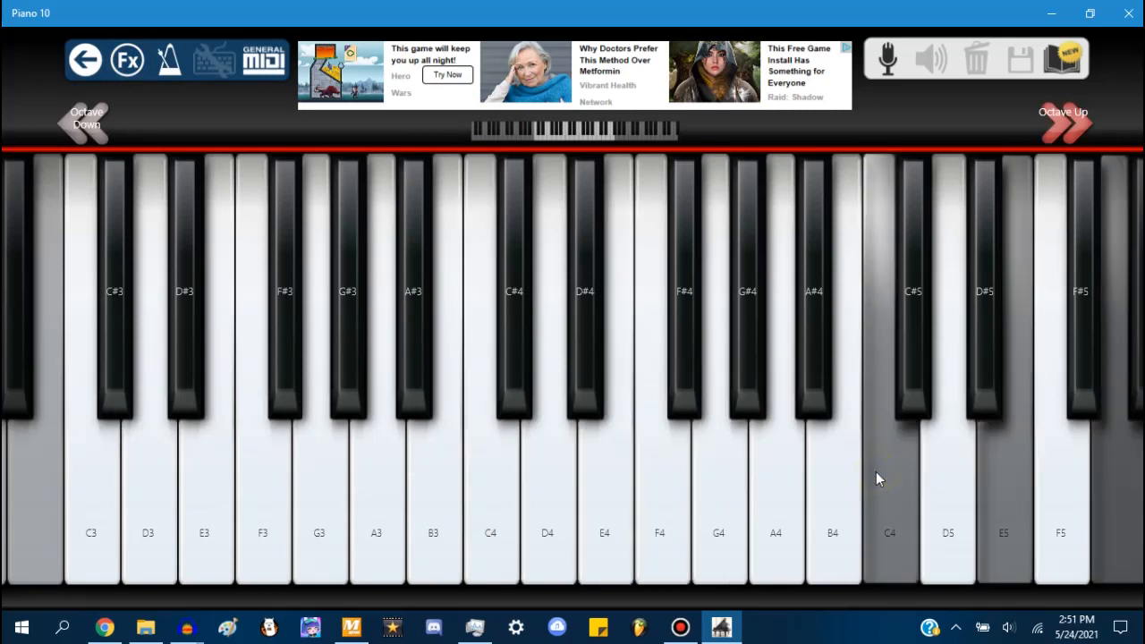
Step: Return to Audacity, remove the Summer Forest track and play the unmuted Classroom track in its place
click(1052, 11)
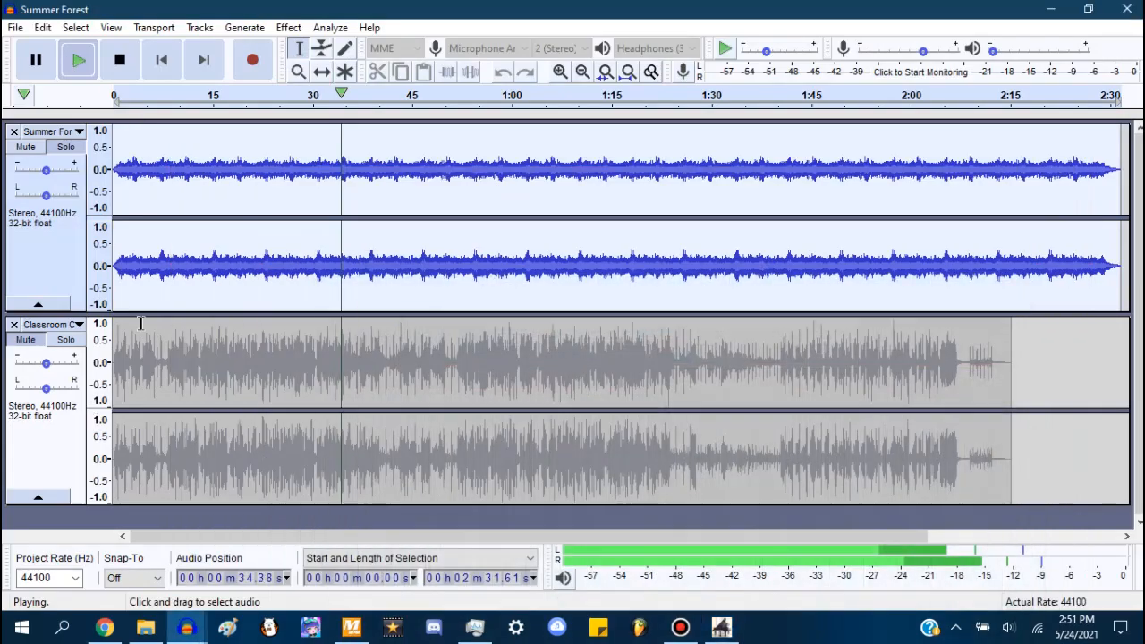
click(119, 60)
click(14, 131)
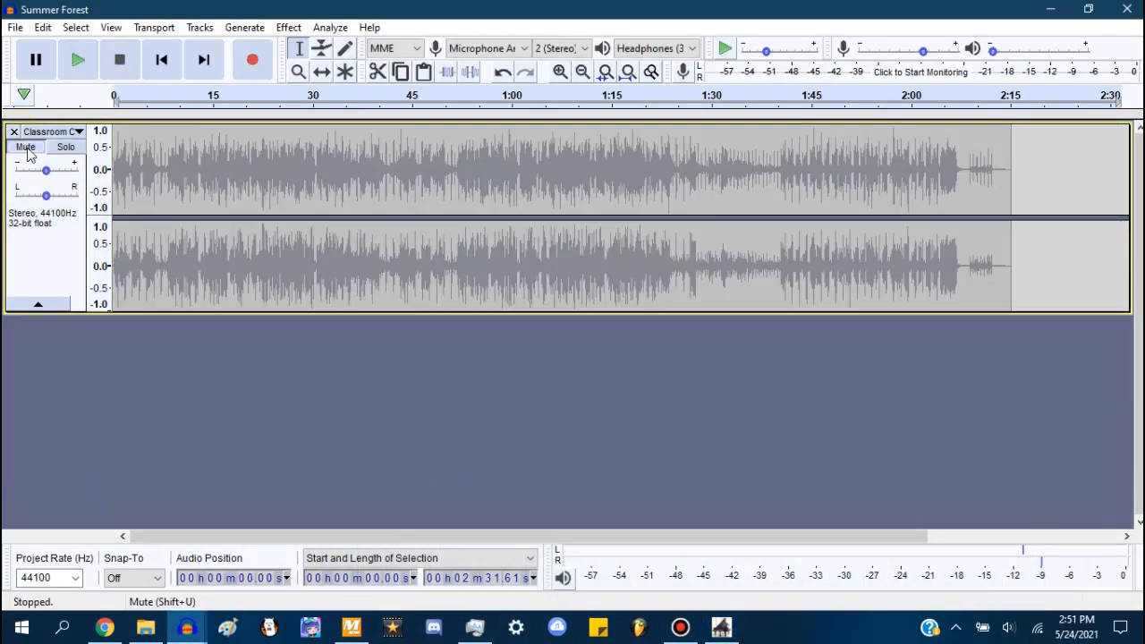
click(48, 248)
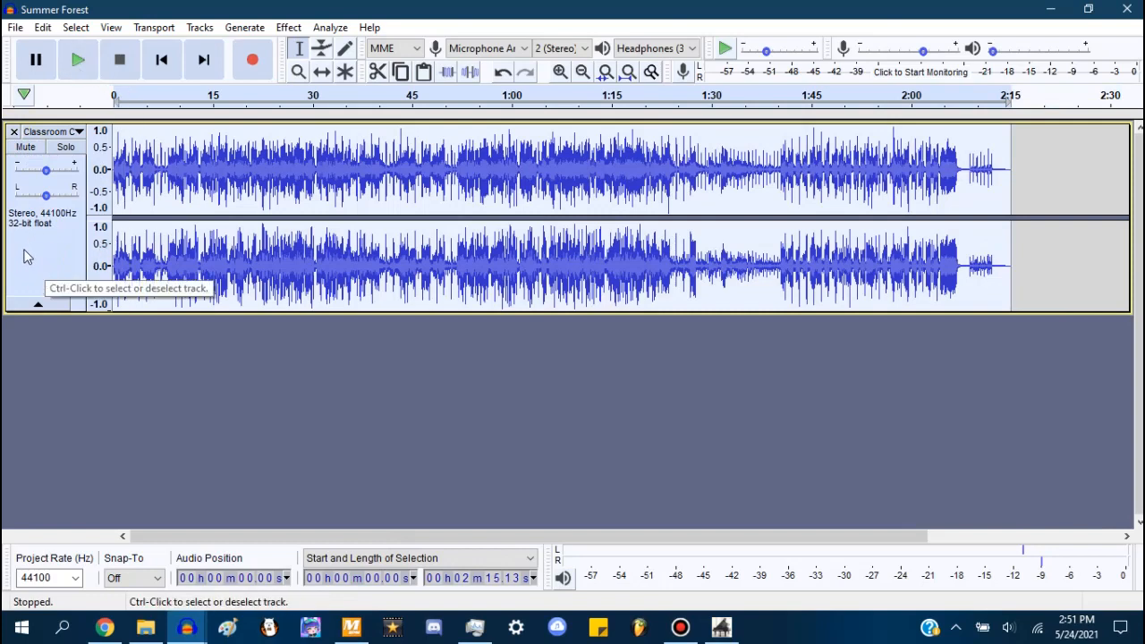
click(79, 59)
Step: Switch to the piano, check the auto chord settings and play the Major chord on C4 over the Classroom track
click(720, 626)
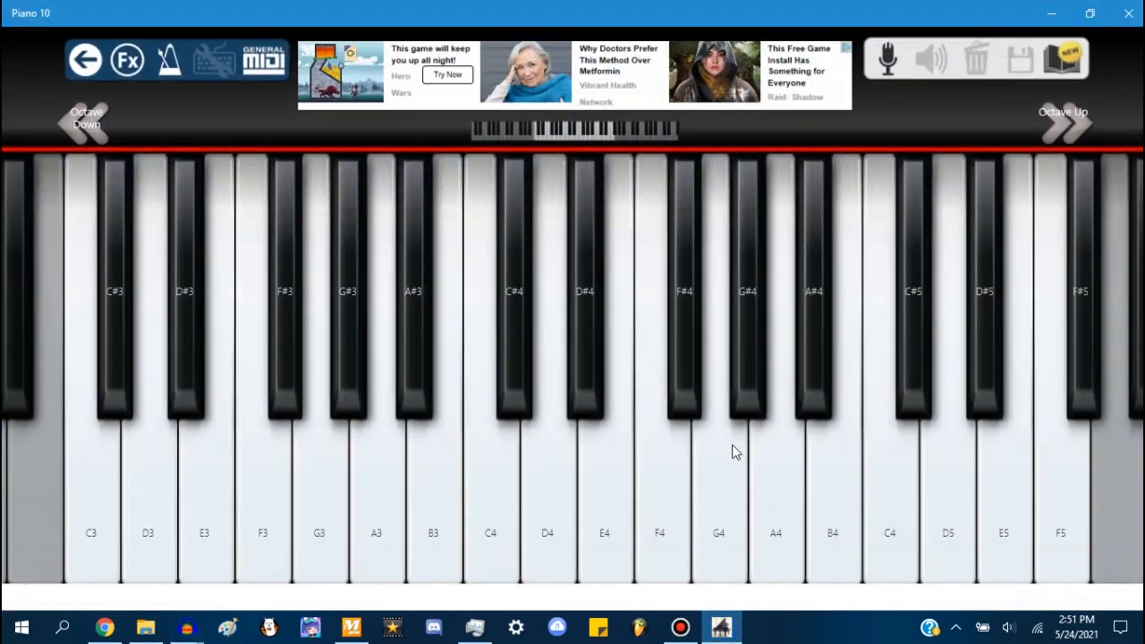
click(128, 62)
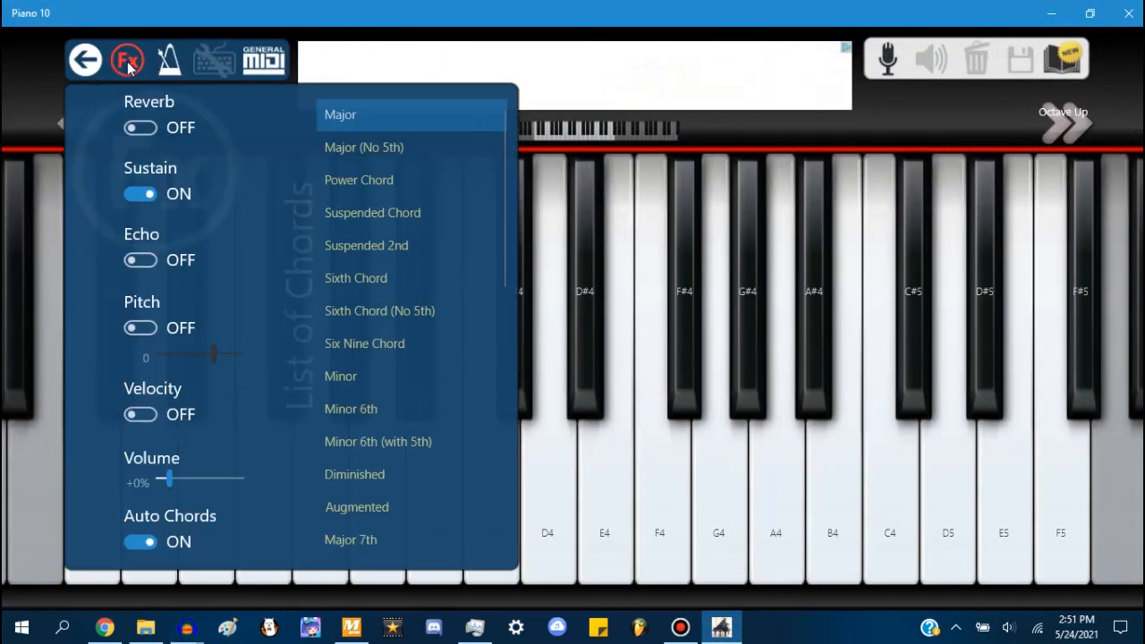
click(128, 65)
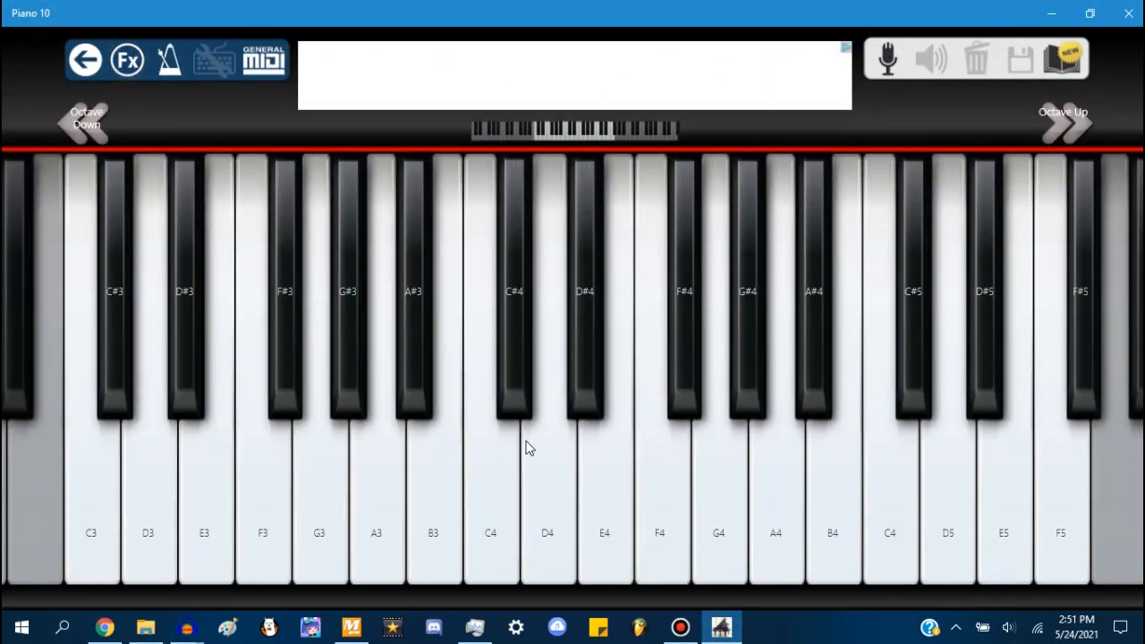
click(498, 497)
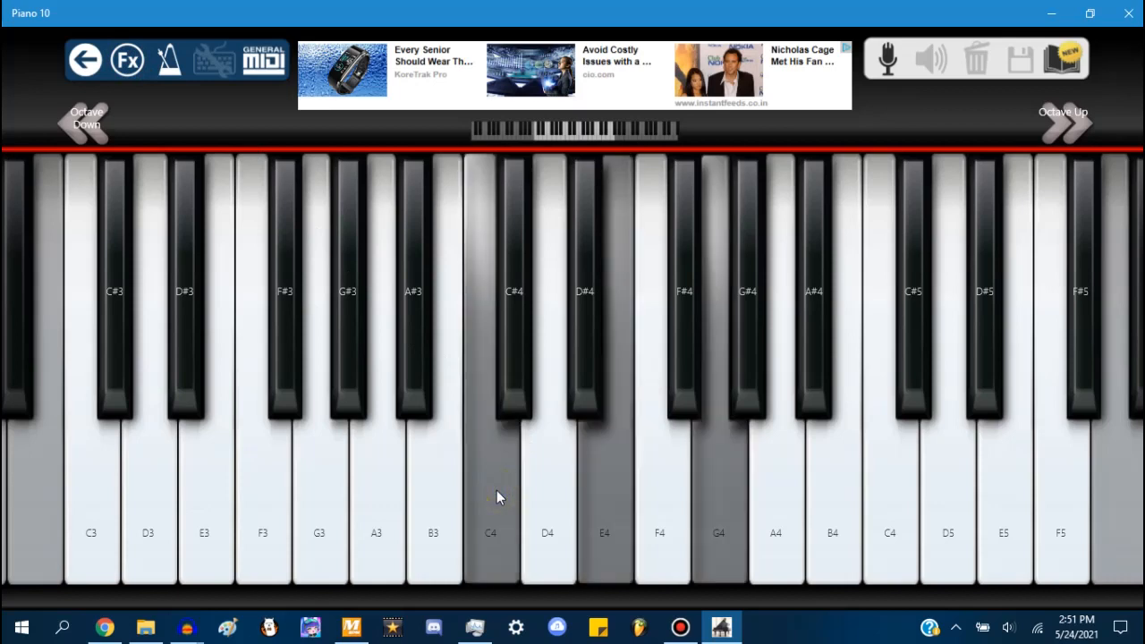
click(496, 490)
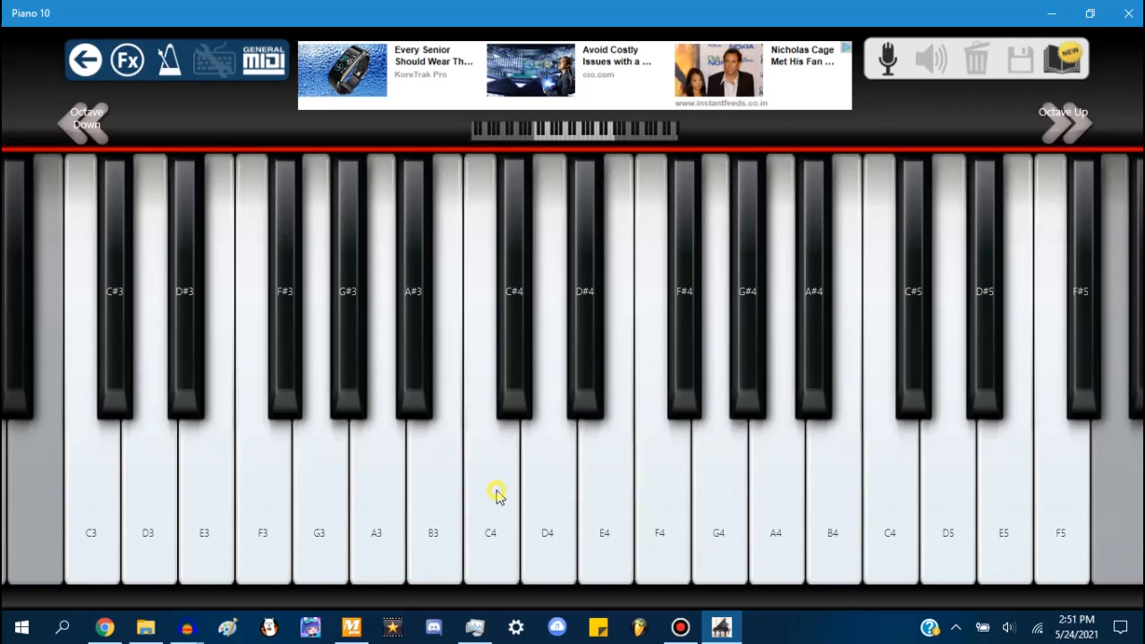
Step: Change the auto chord type to Minor and play the chord on C4 and C3 over the Classroom track
click(128, 65)
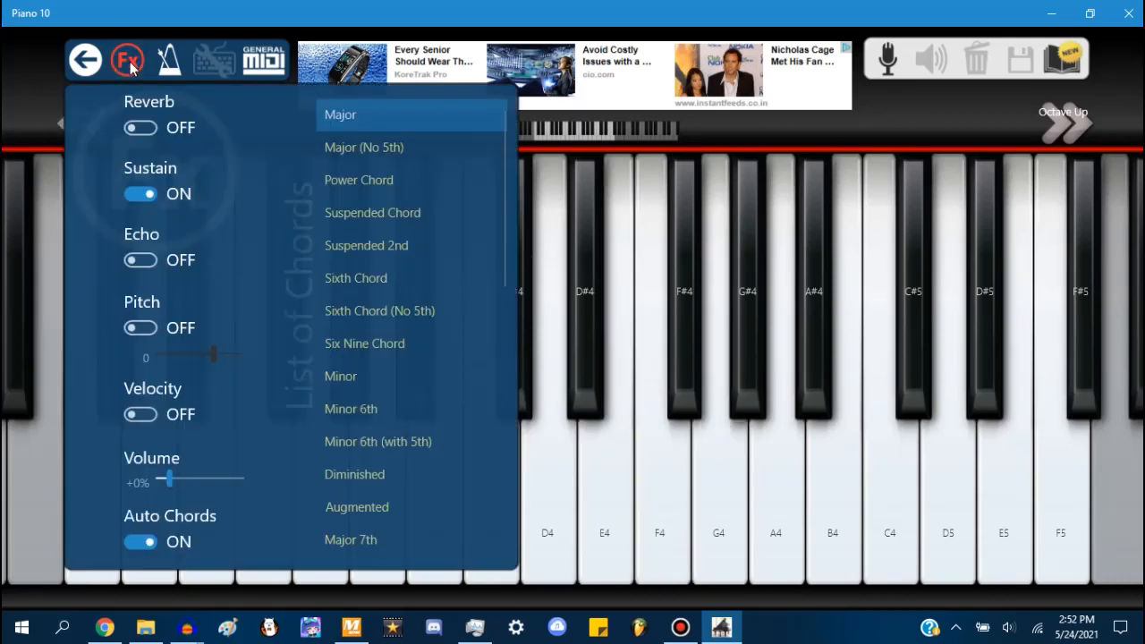
click(361, 375)
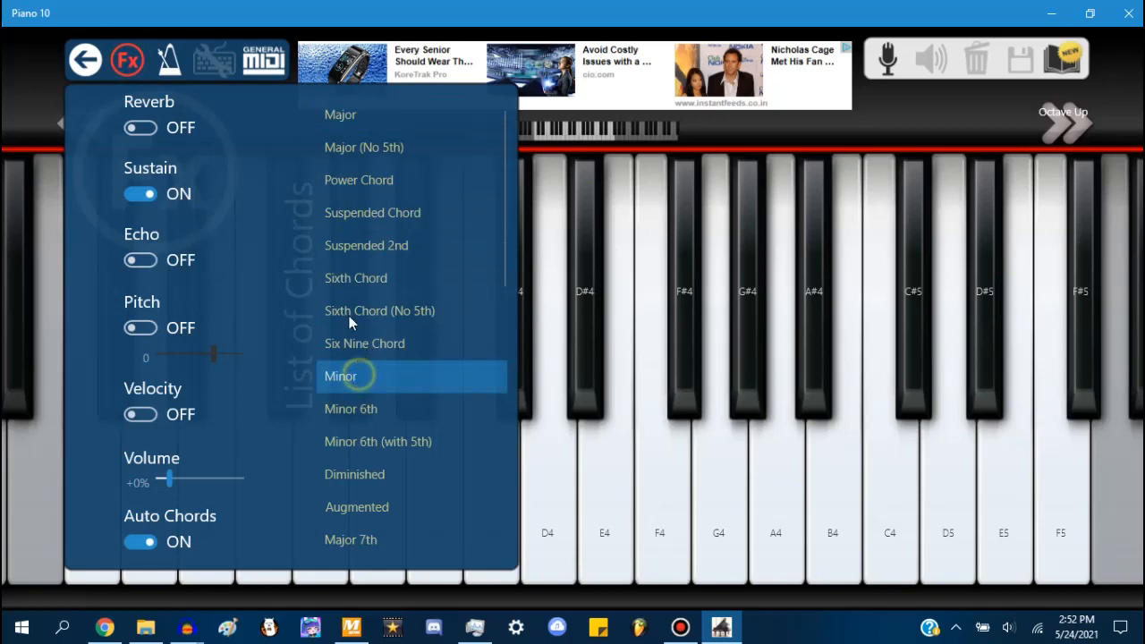
click(128, 61)
click(496, 490)
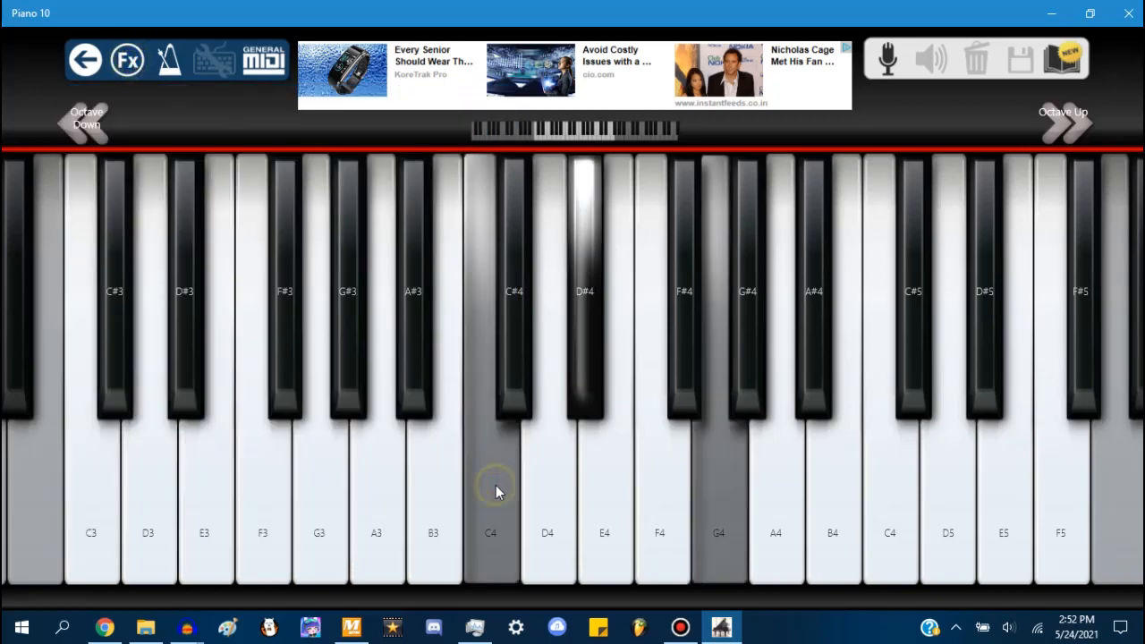
click(497, 491)
click(103, 482)
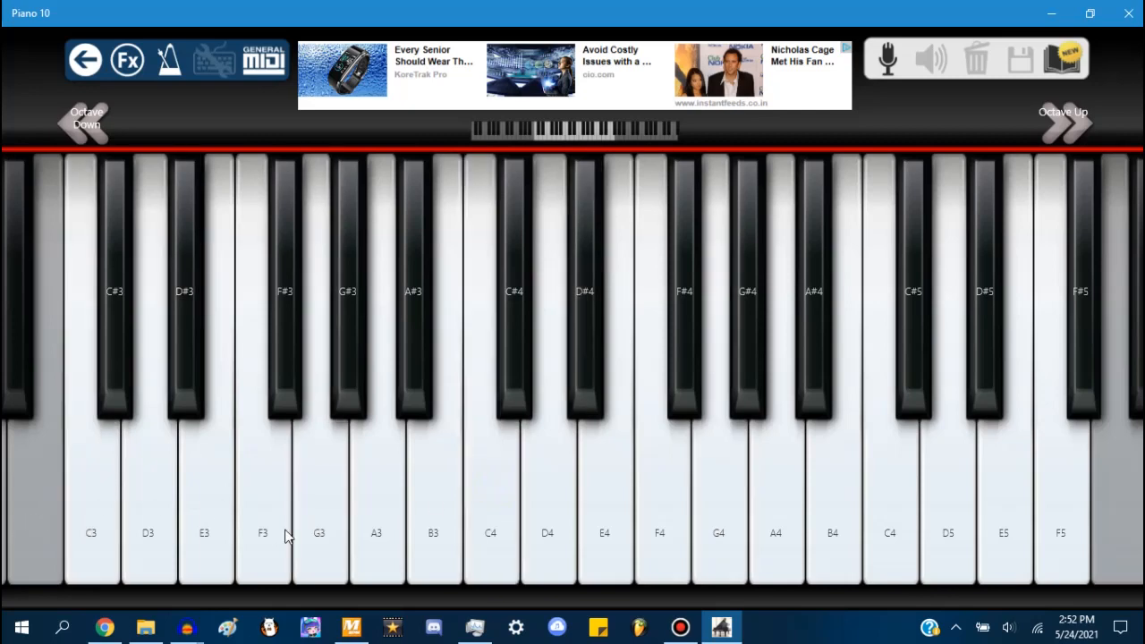
Step: Switch back to Audacity and remove the Classroom track from the project
mouse_move(189, 628)
click(139, 564)
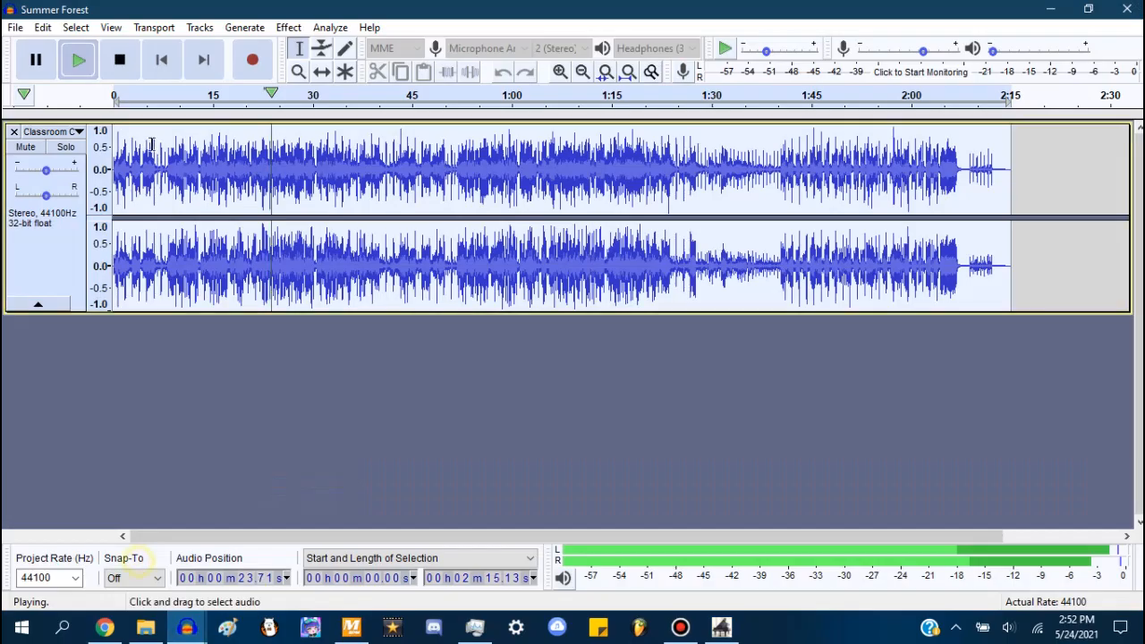
click(14, 131)
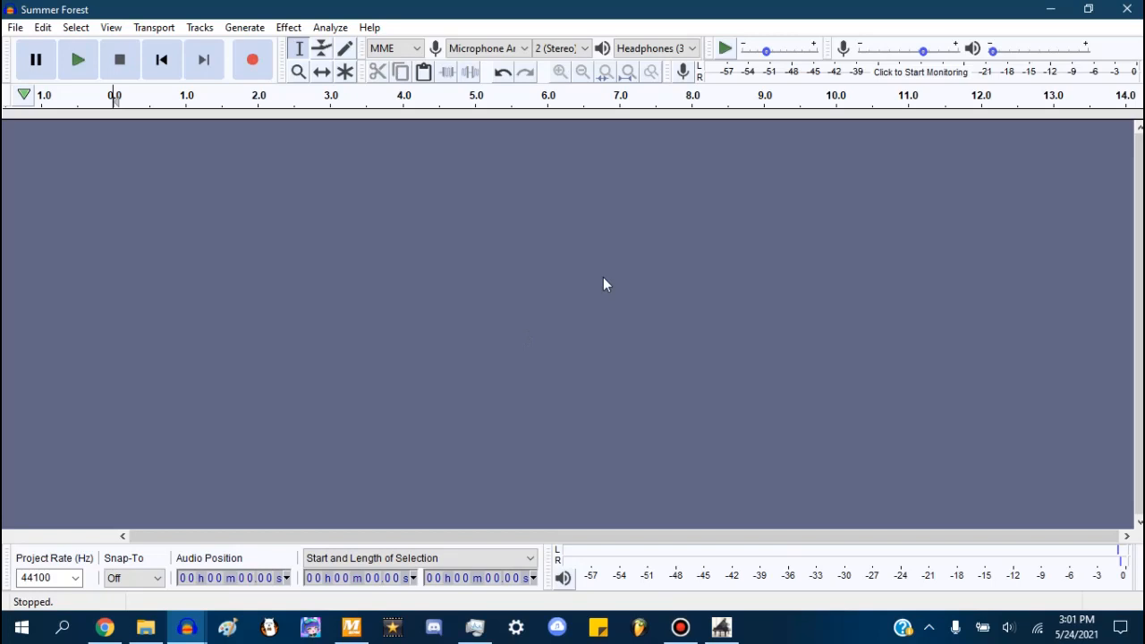
Step: Switch to the piano, play the Major chord on C4 and set the auto chord type to Minor
click(720, 626)
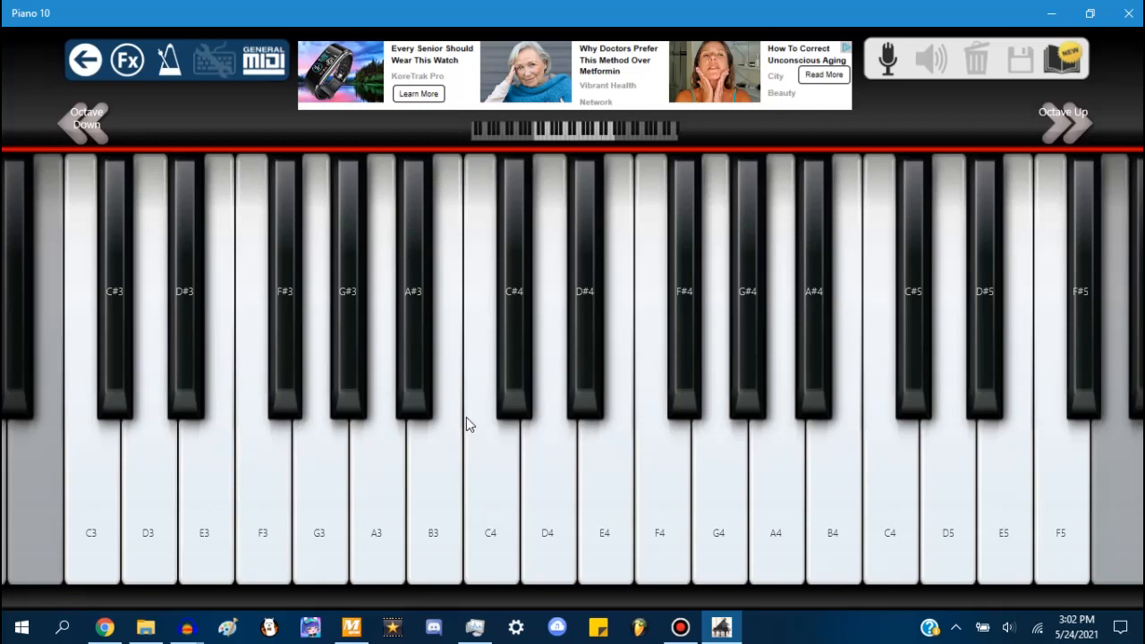
click(494, 496)
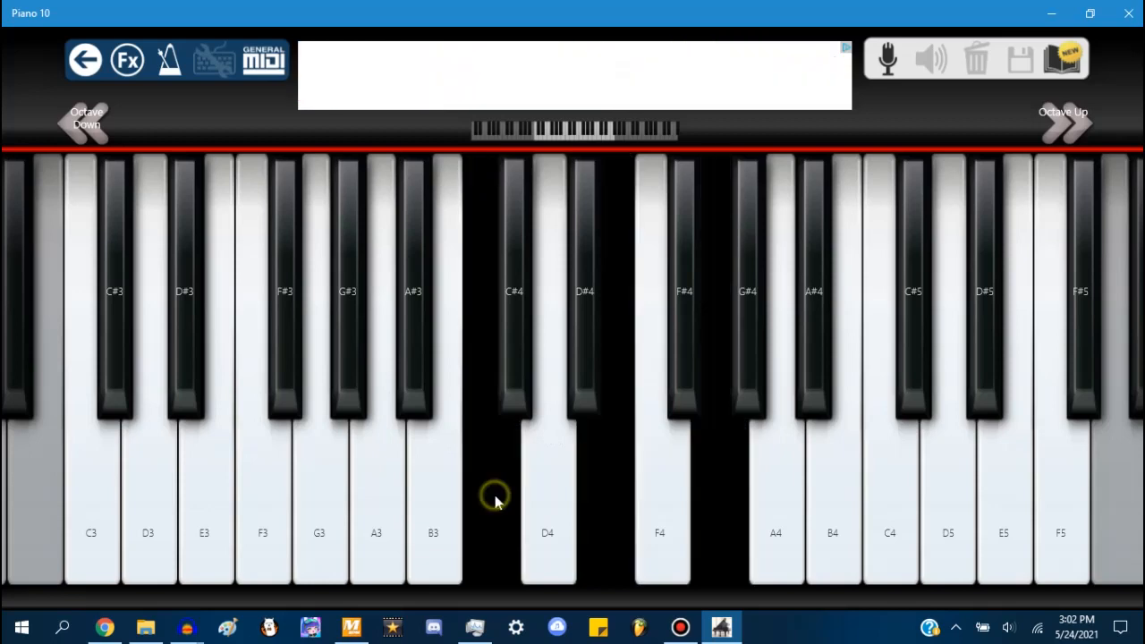
click(130, 75)
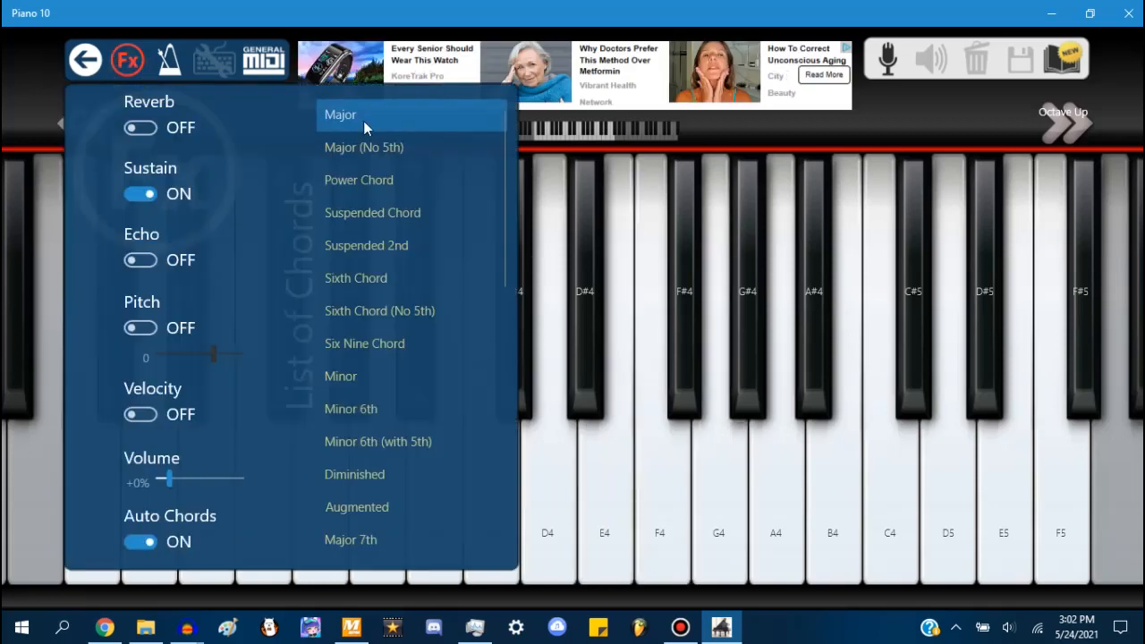
click(367, 372)
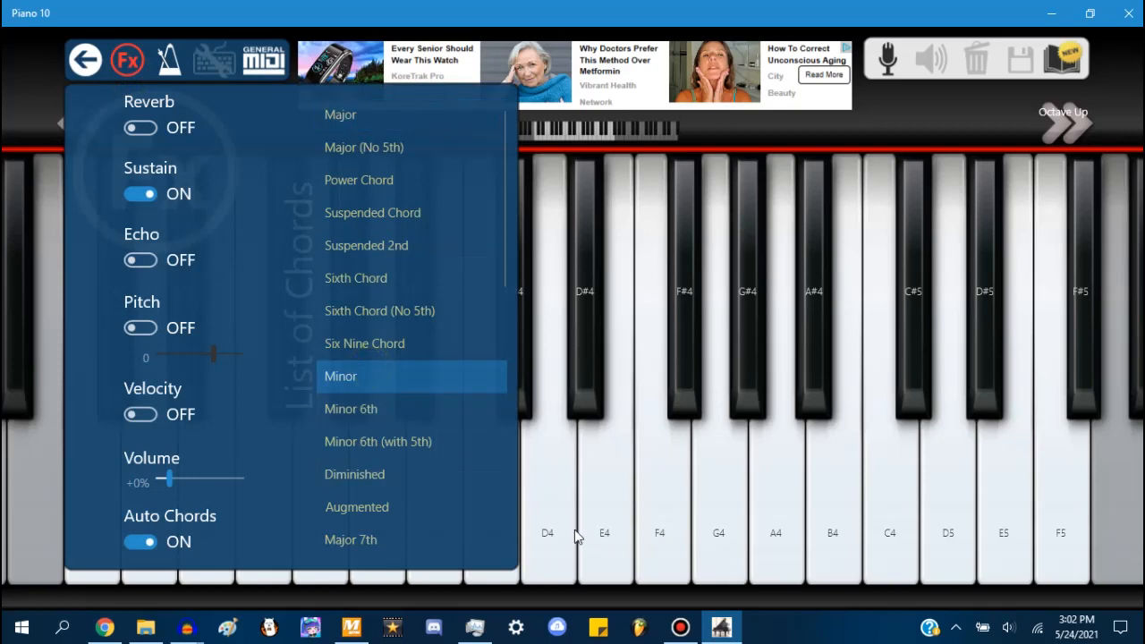
click(120, 54)
click(128, 60)
click(127, 60)
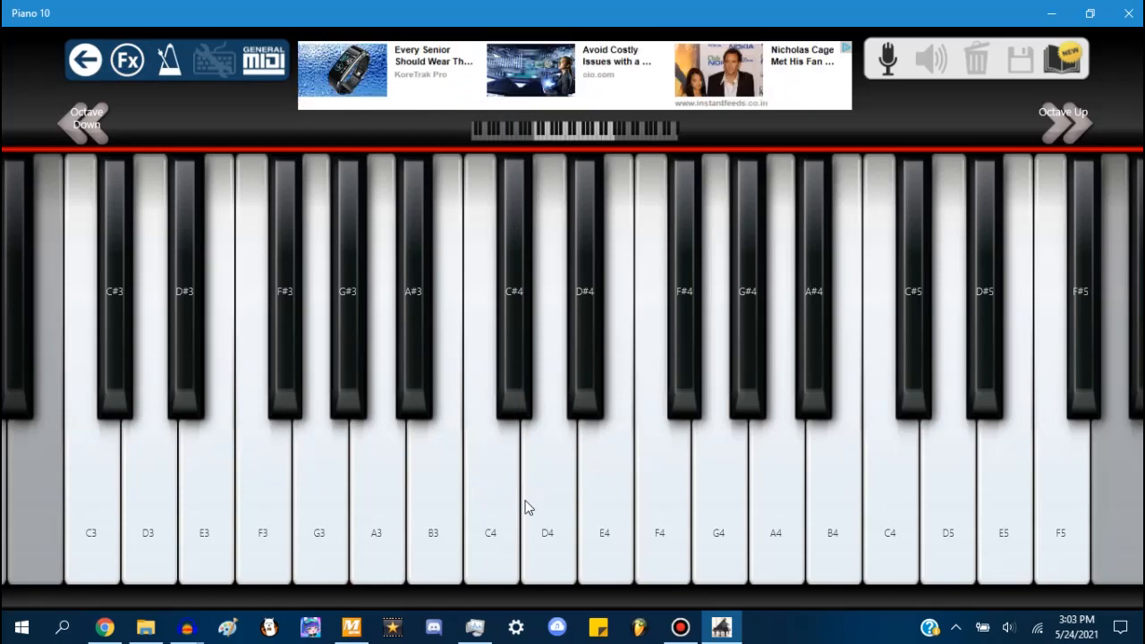
Step: Turn off auto chords so the piano plays single notes
click(127, 60)
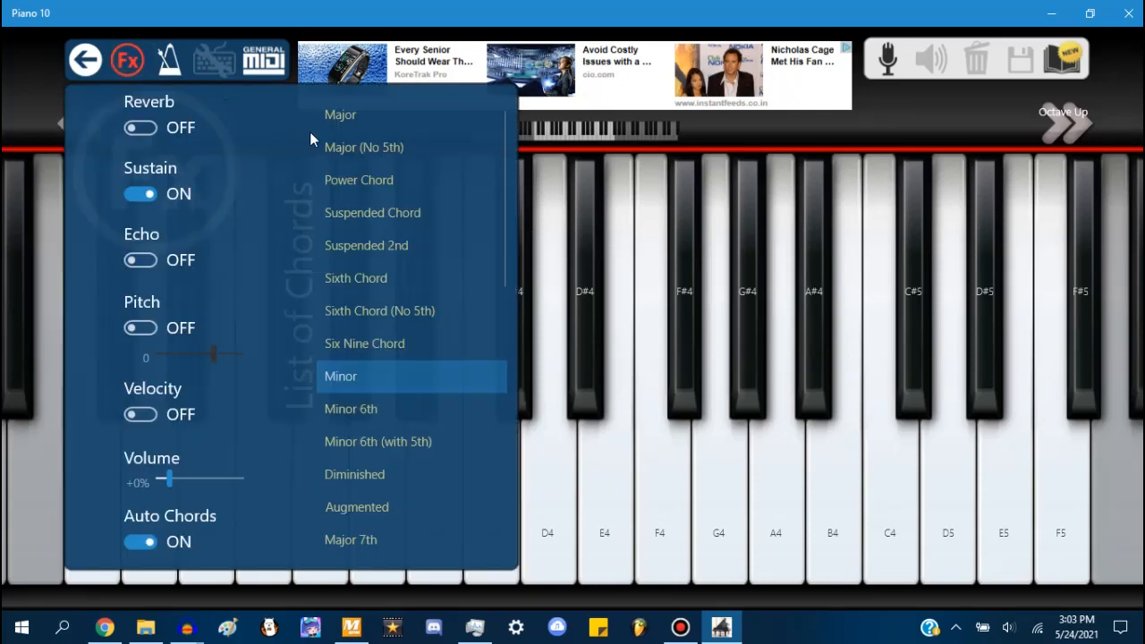
click(141, 542)
click(126, 55)
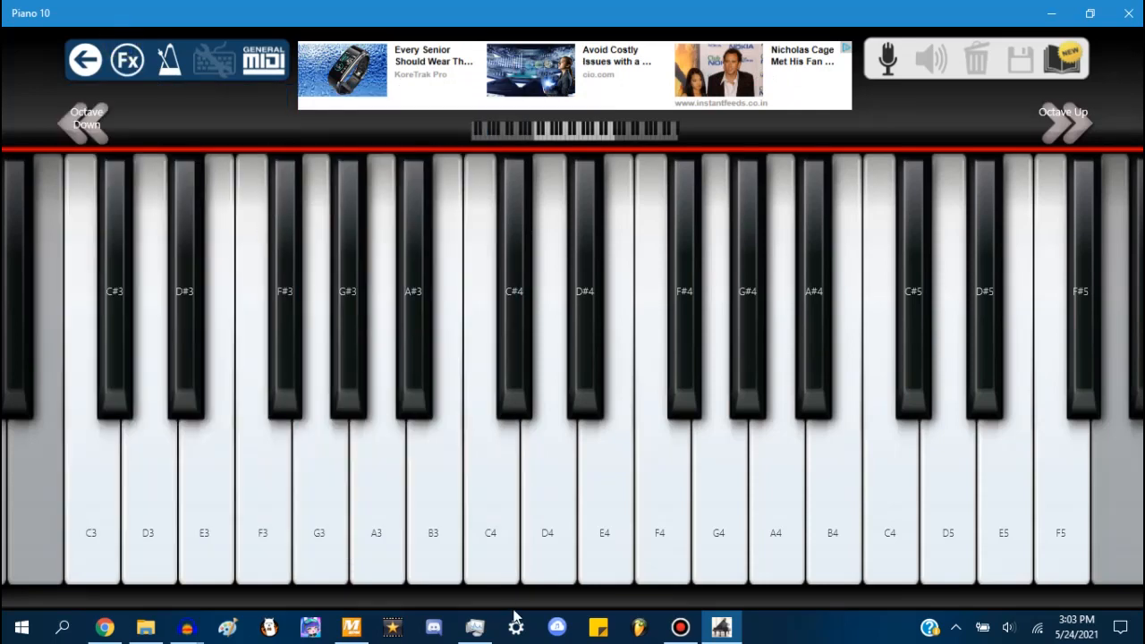
Step: Play the single note C4 twice, followed by E4
click(489, 514)
click(491, 498)
click(609, 473)
Step: Play down the keys in semitones from C4 through B3 and A#3 to A3, and repeat A3
click(486, 539)
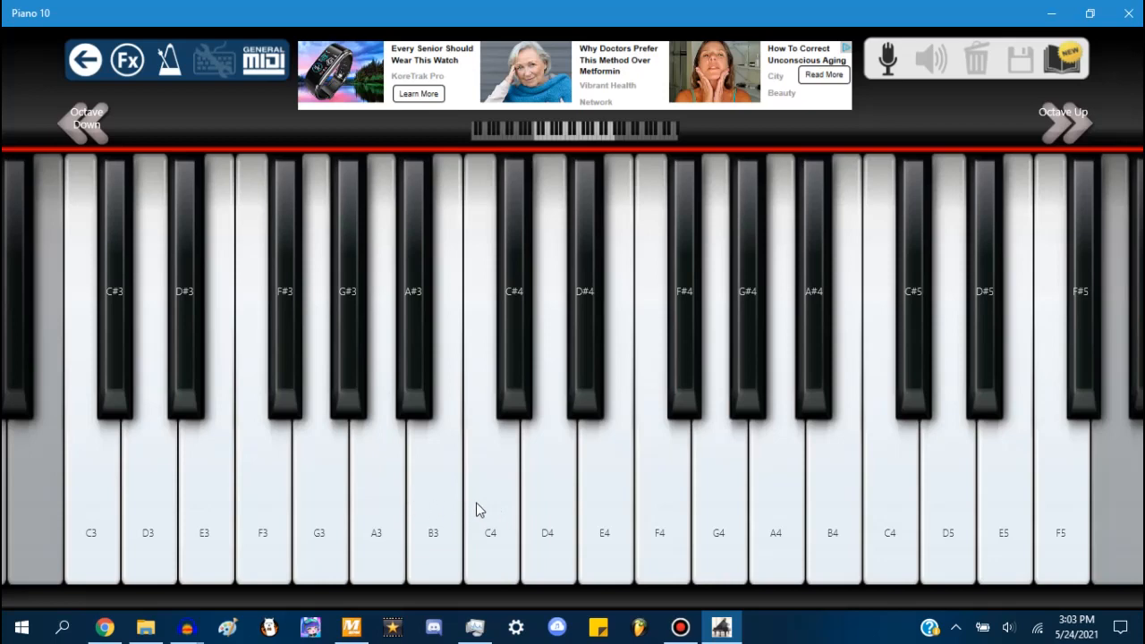
click(446, 503)
click(415, 390)
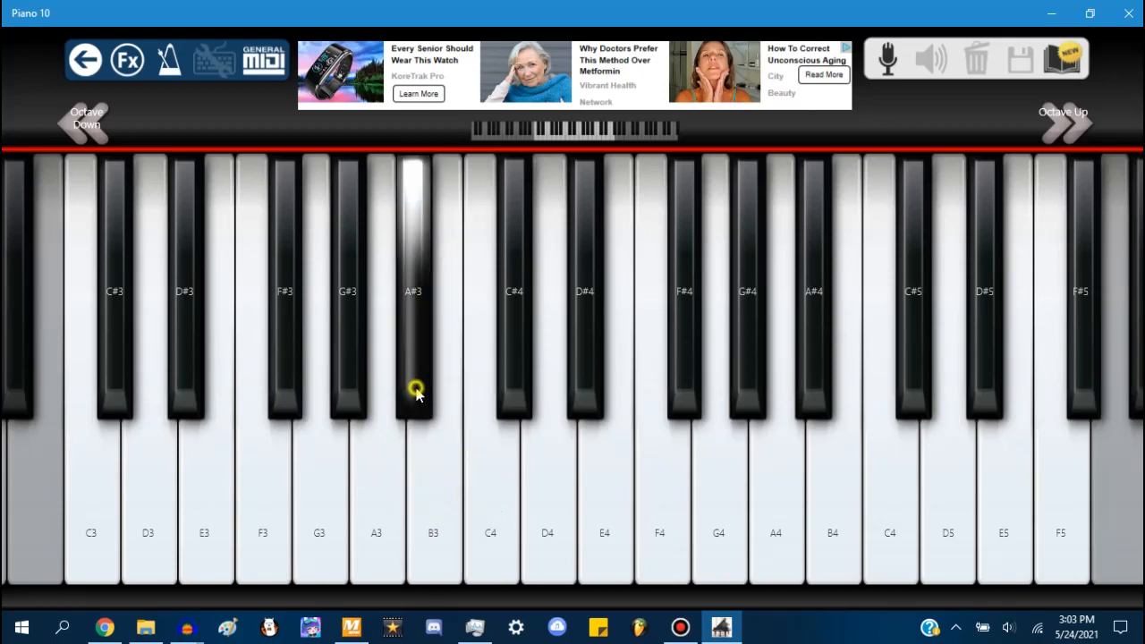
click(378, 523)
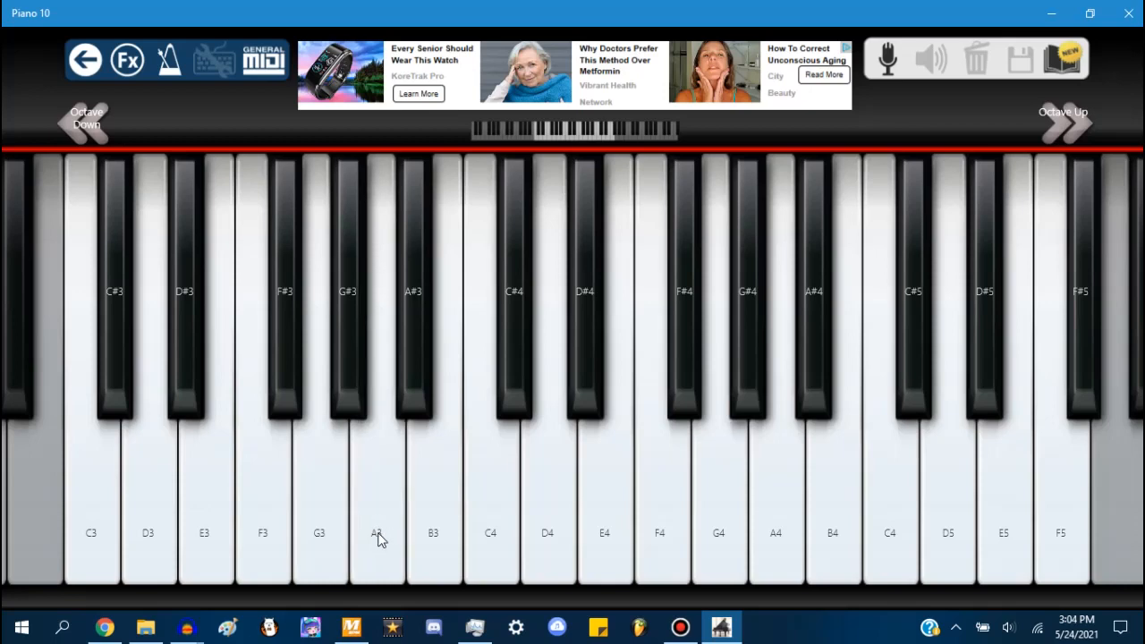
click(377, 536)
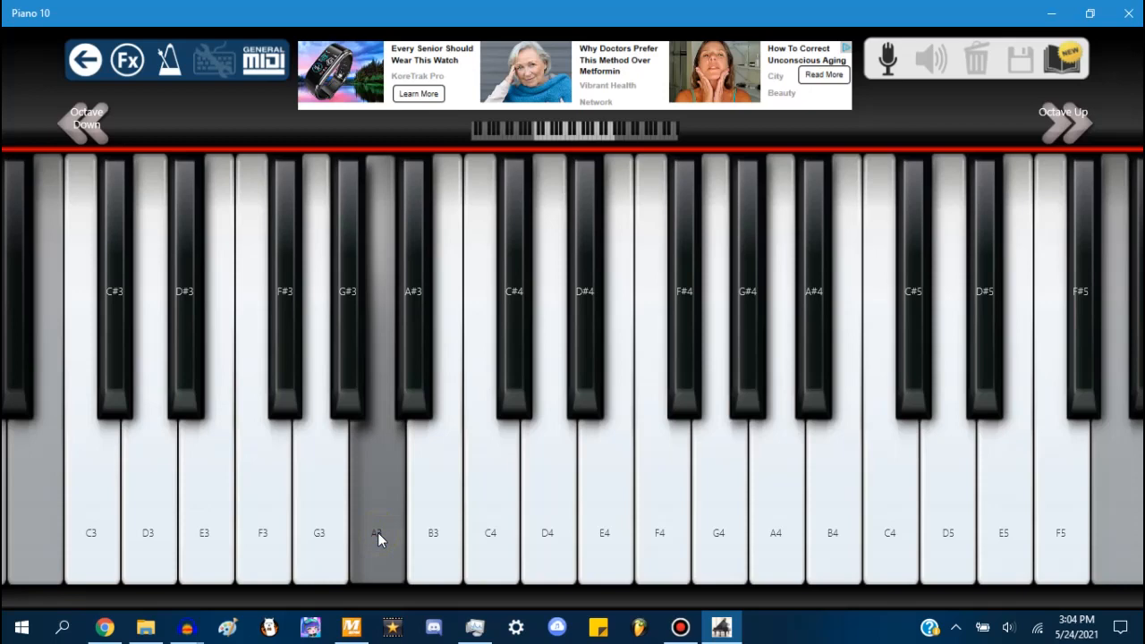
Step: Turn auto chords back on with the Minor type and play the A3 minor chord several times
click(127, 59)
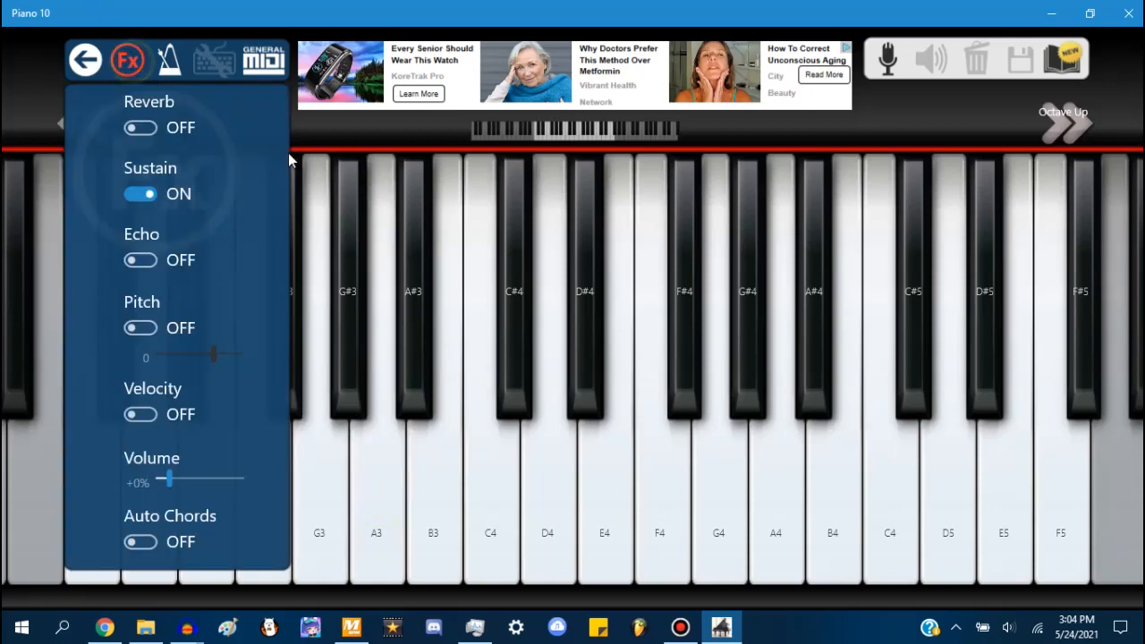
click(141, 541)
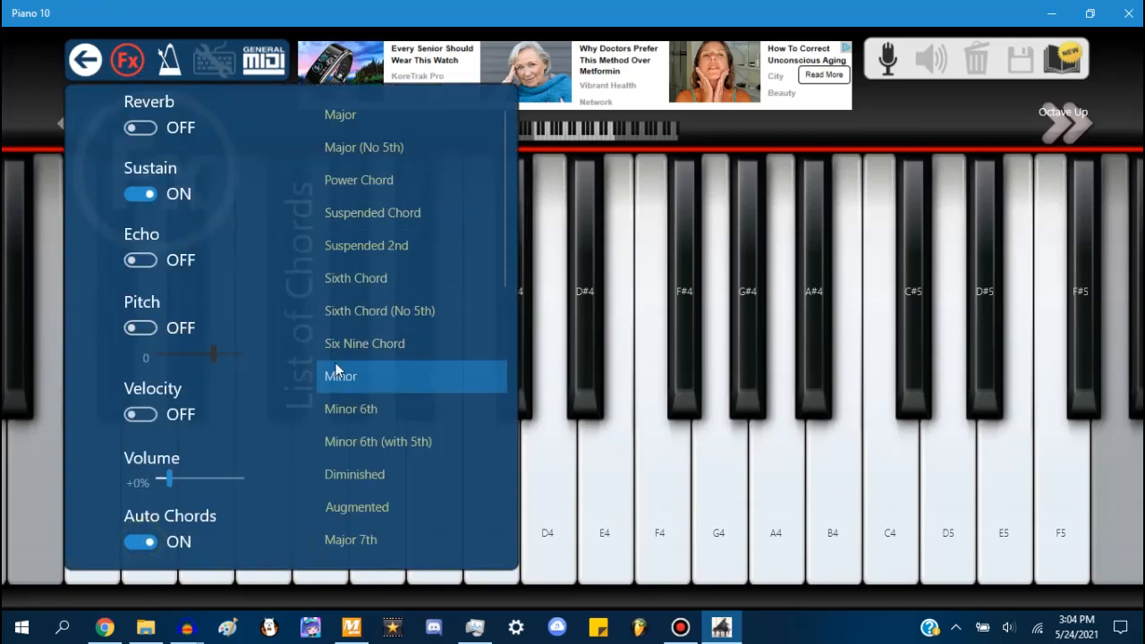
click(135, 65)
click(384, 501)
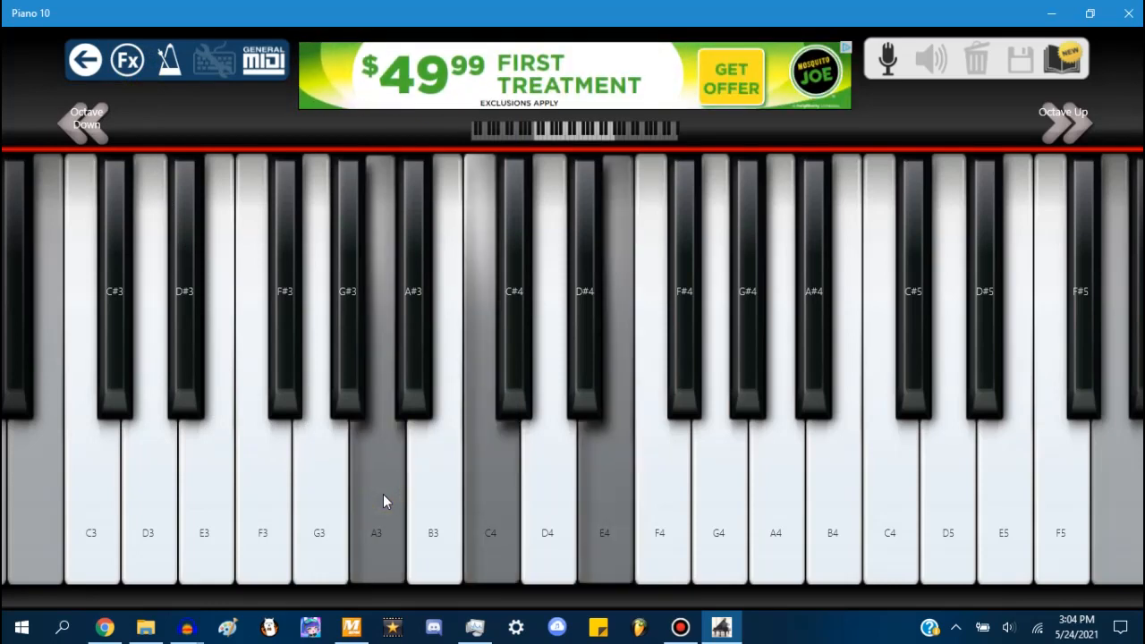
click(382, 516)
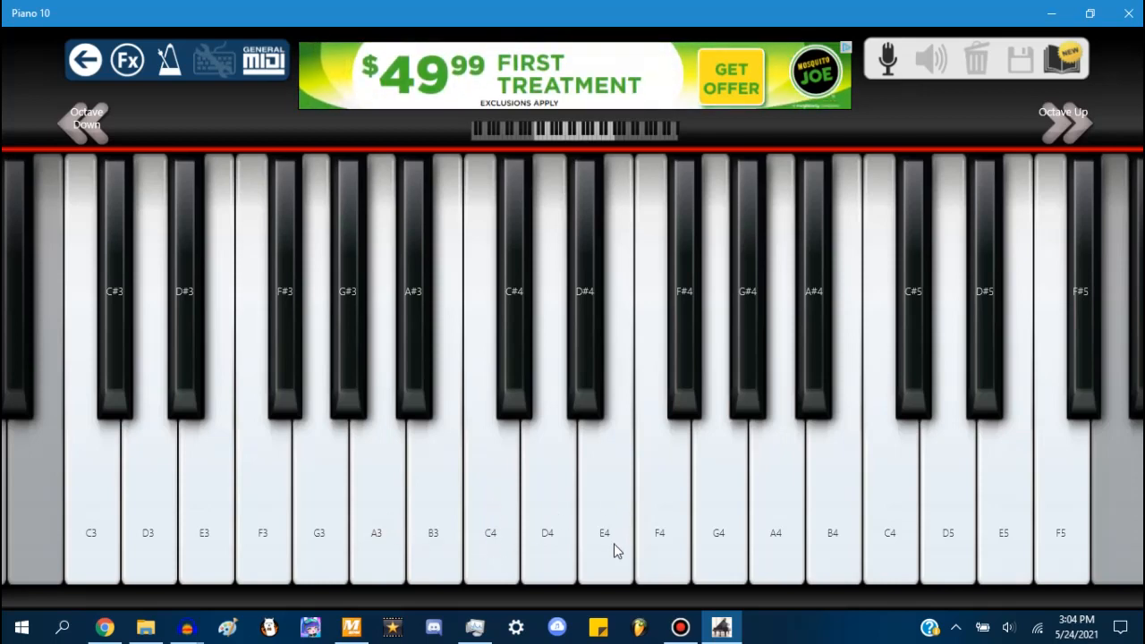
click(379, 533)
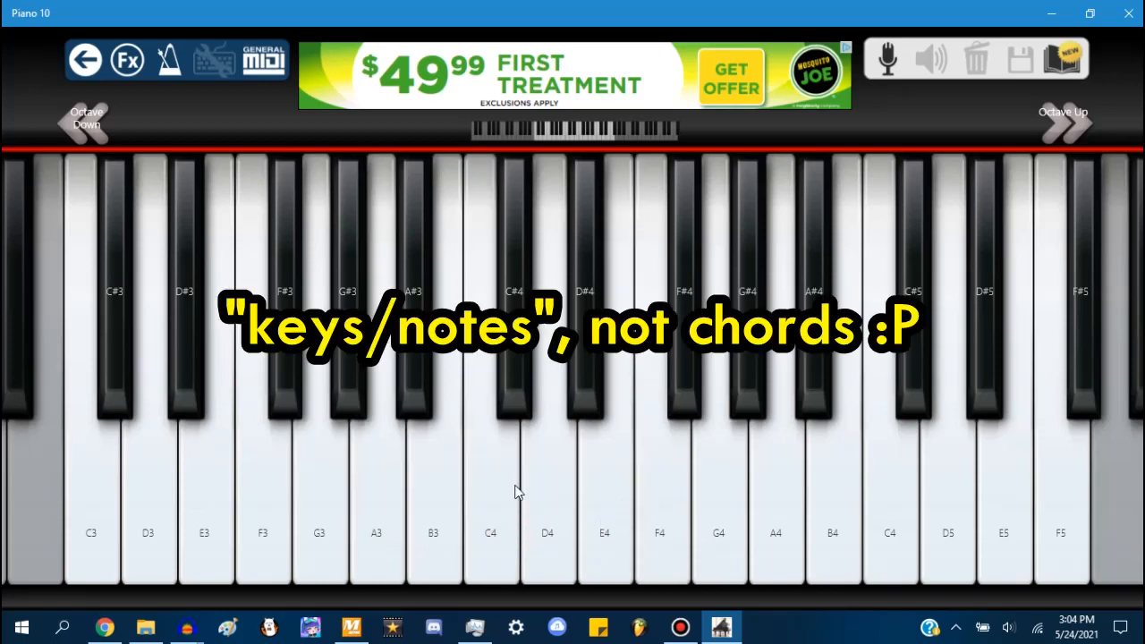
Step: Set the auto chord type to Major and close the effects settings
click(127, 60)
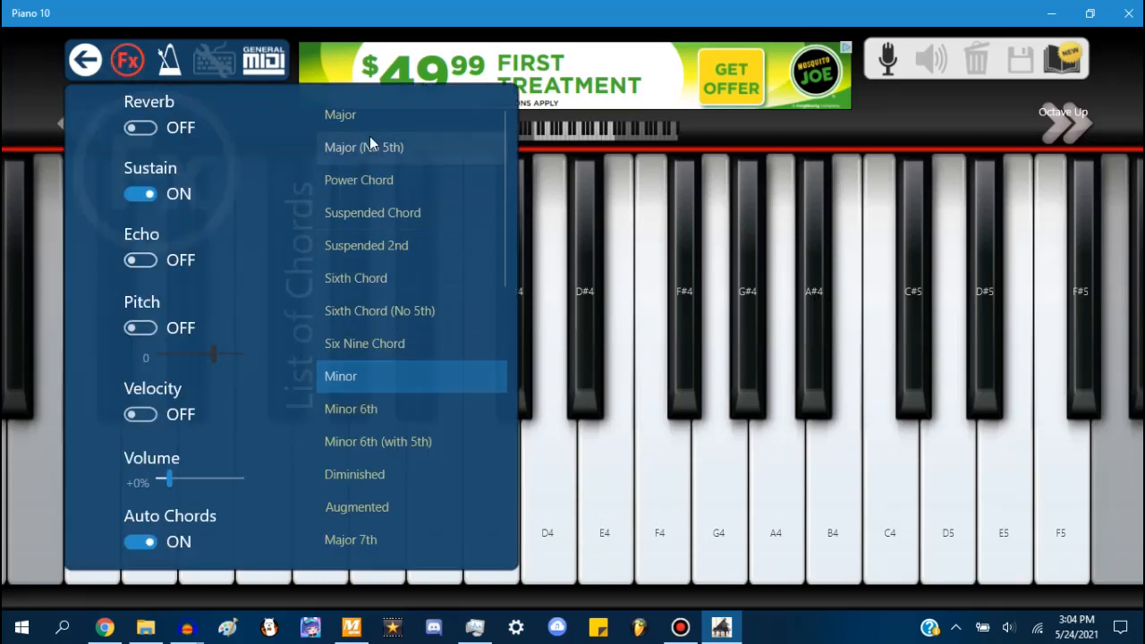
click(344, 116)
click(134, 61)
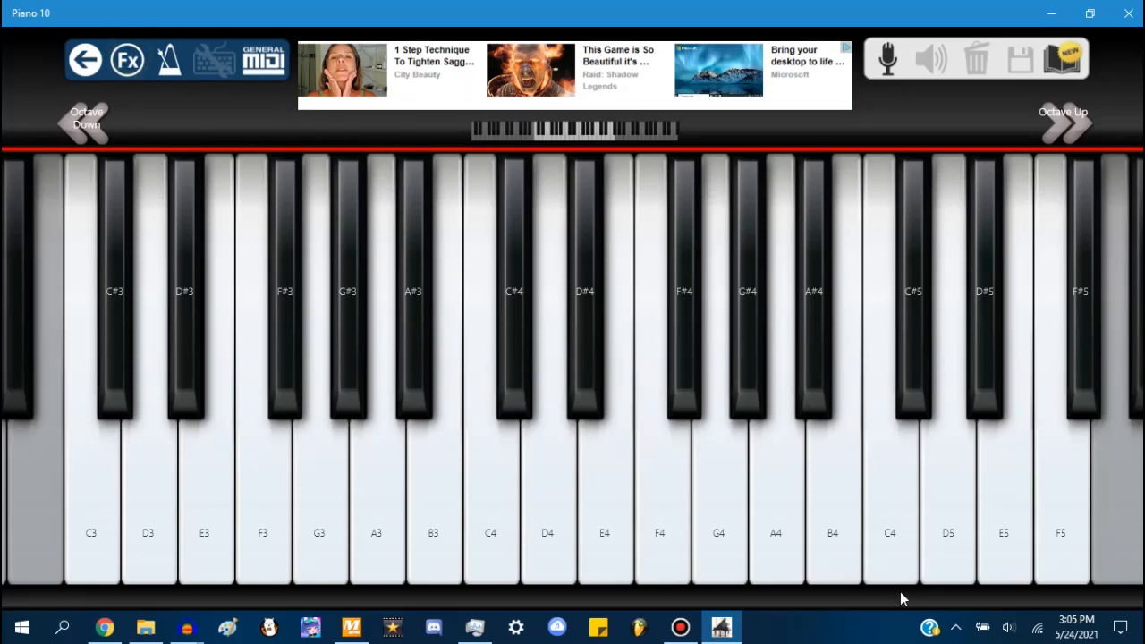
Step: Play G4 twice, followed by F4 and E4, ending with E4 as a single note
click(710, 509)
click(722, 493)
click(663, 481)
click(611, 519)
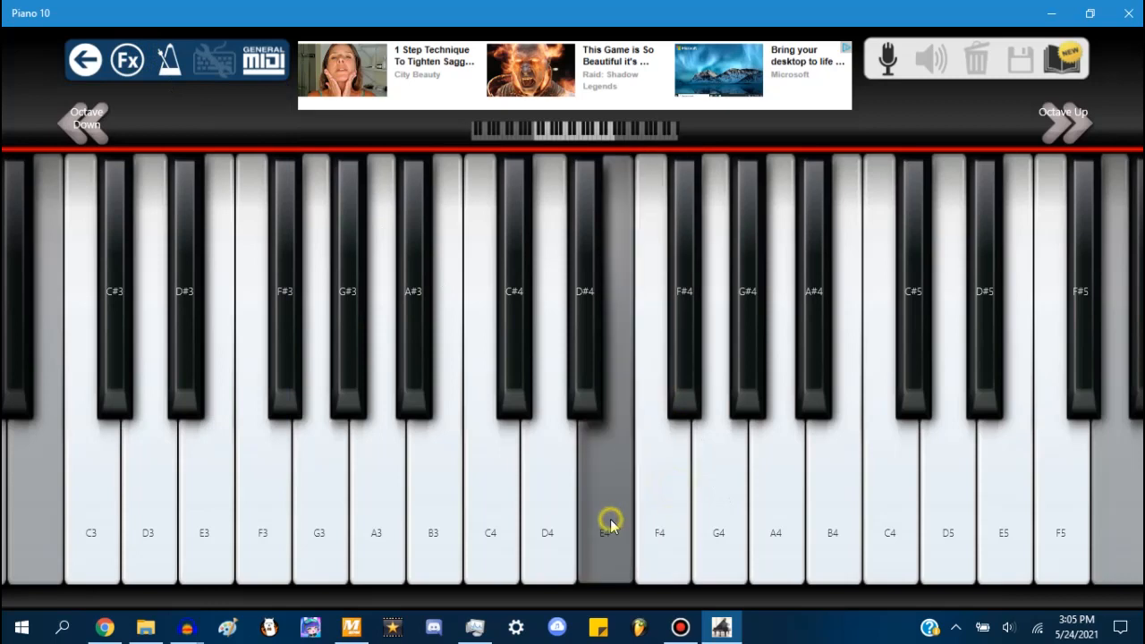
Step: Turn on auto chords with the Minor type and play the E4 minor chord
click(134, 72)
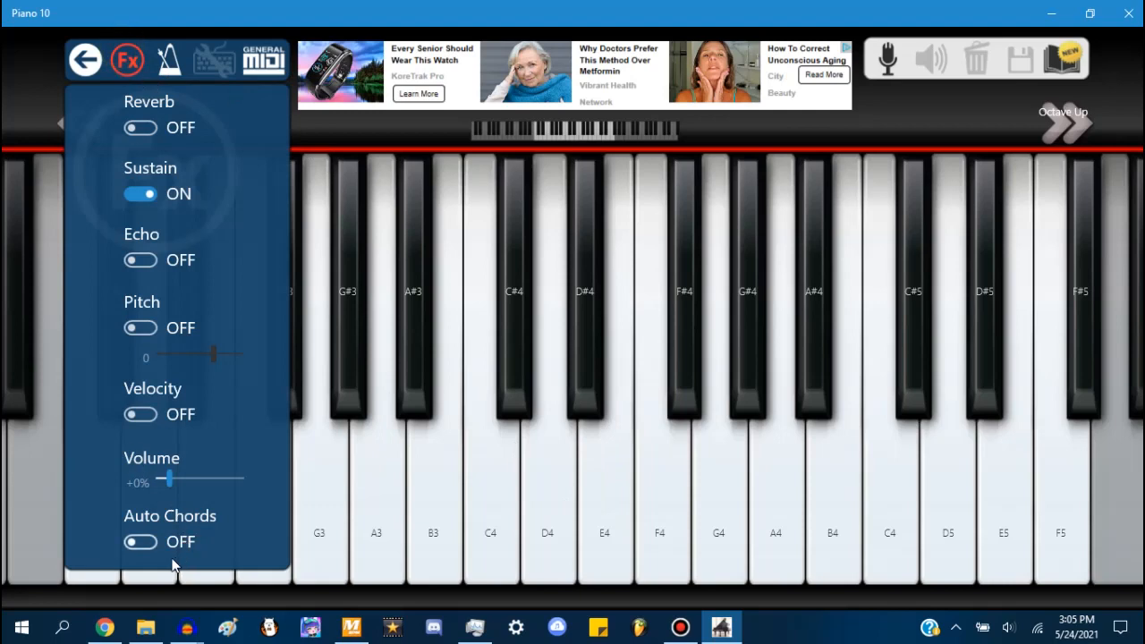
click(143, 543)
click(378, 376)
click(126, 60)
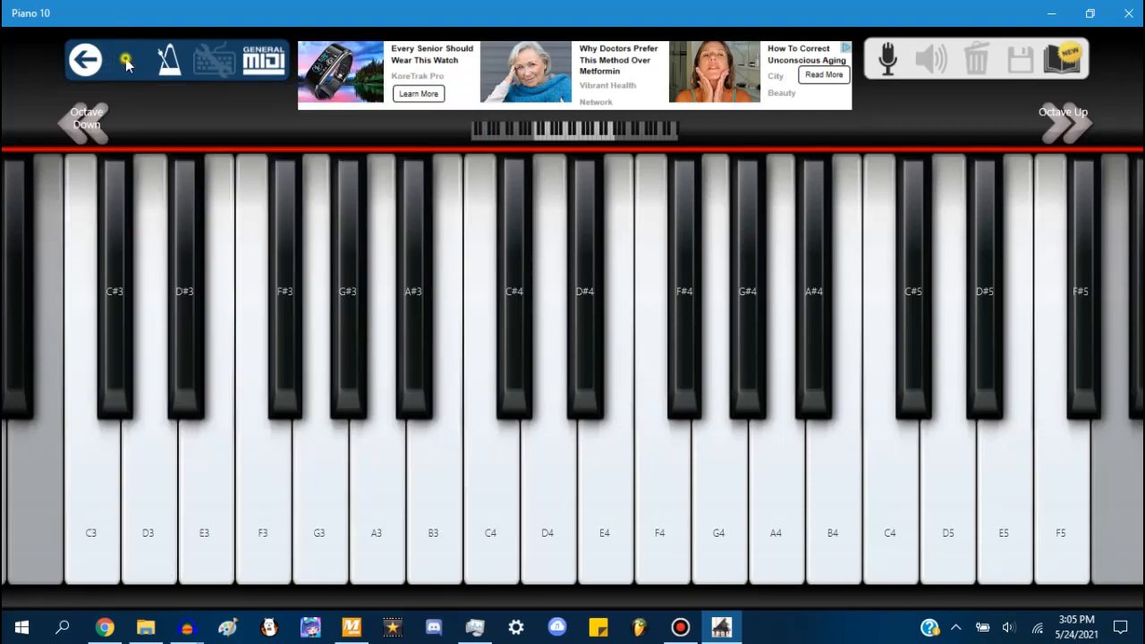
click(606, 499)
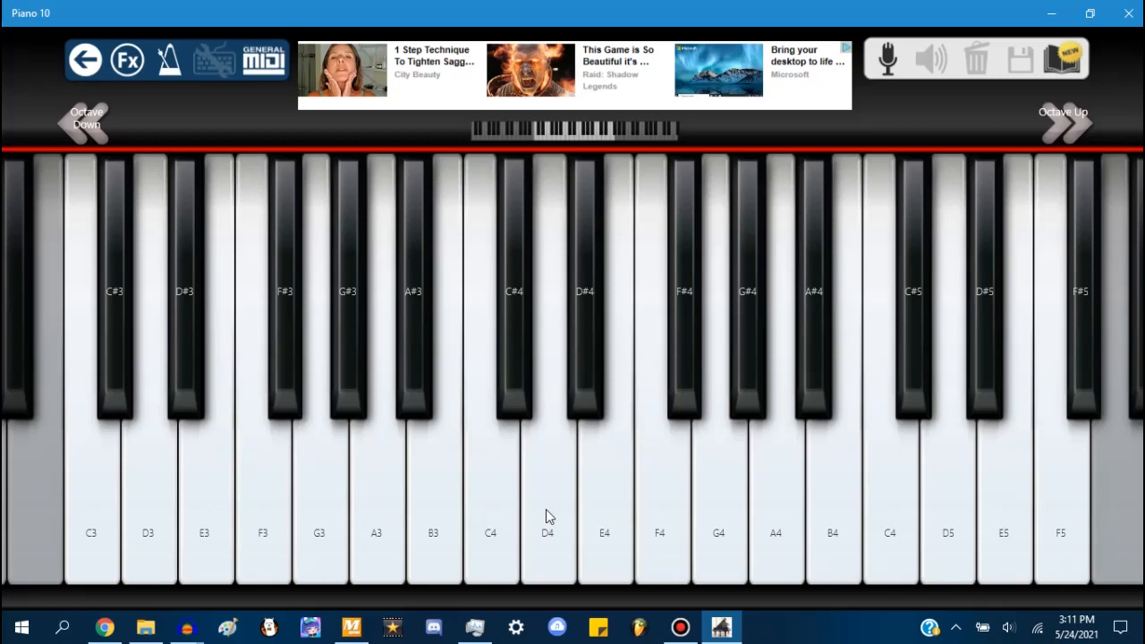
Step: Play the single note C4 repeatedly and compare it with F#4 above and F#3 below
click(493, 527)
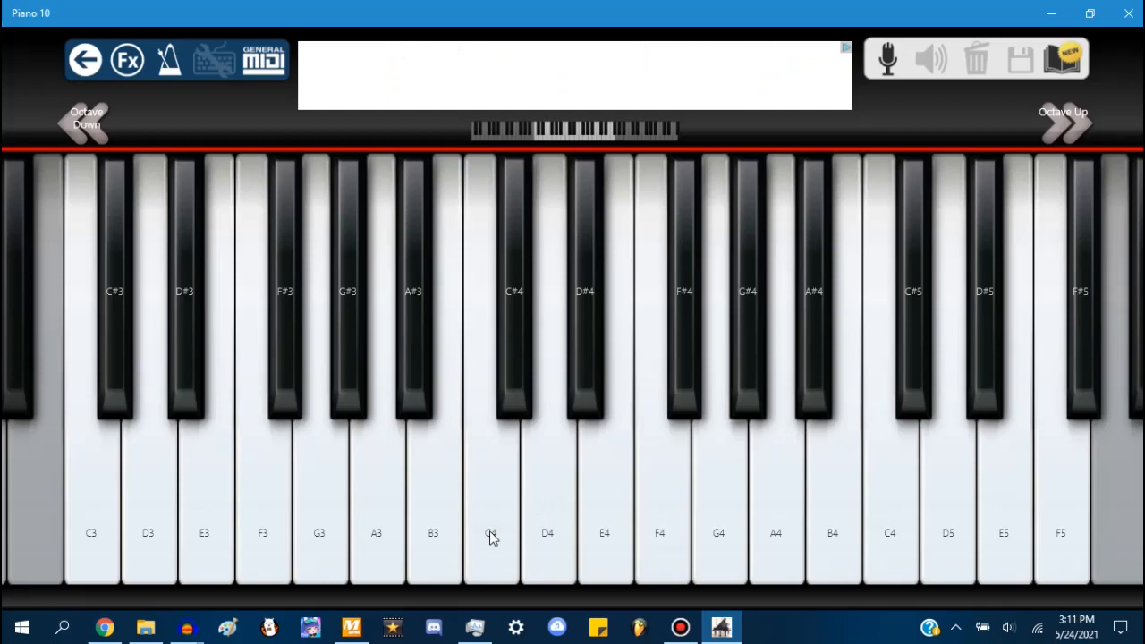
click(497, 559)
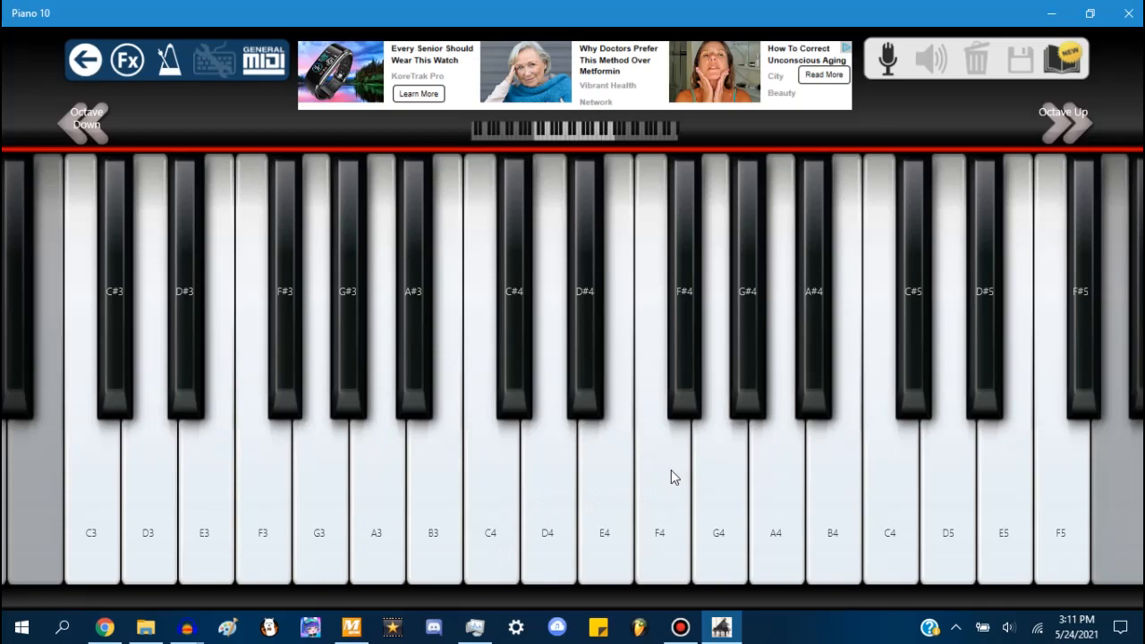
click(677, 376)
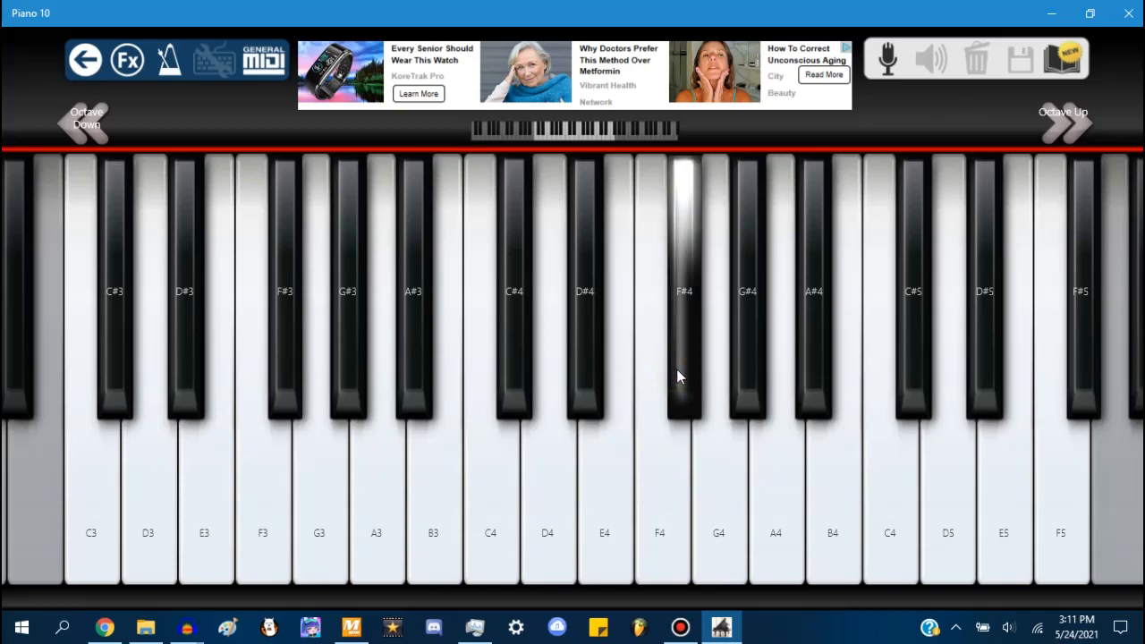
click(487, 534)
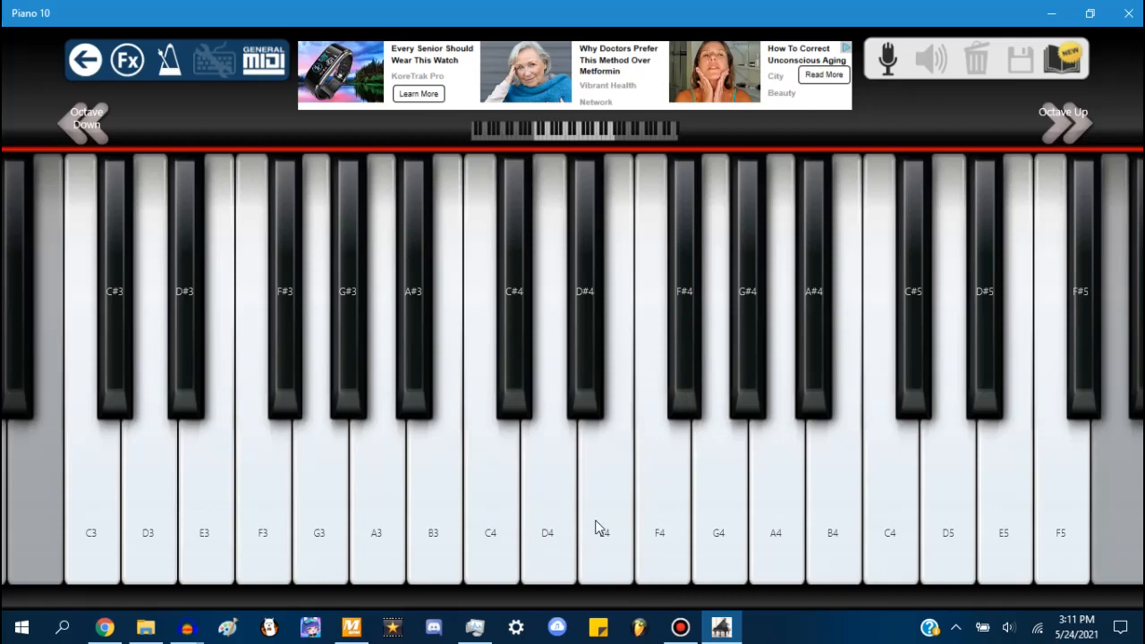
click(511, 522)
click(288, 376)
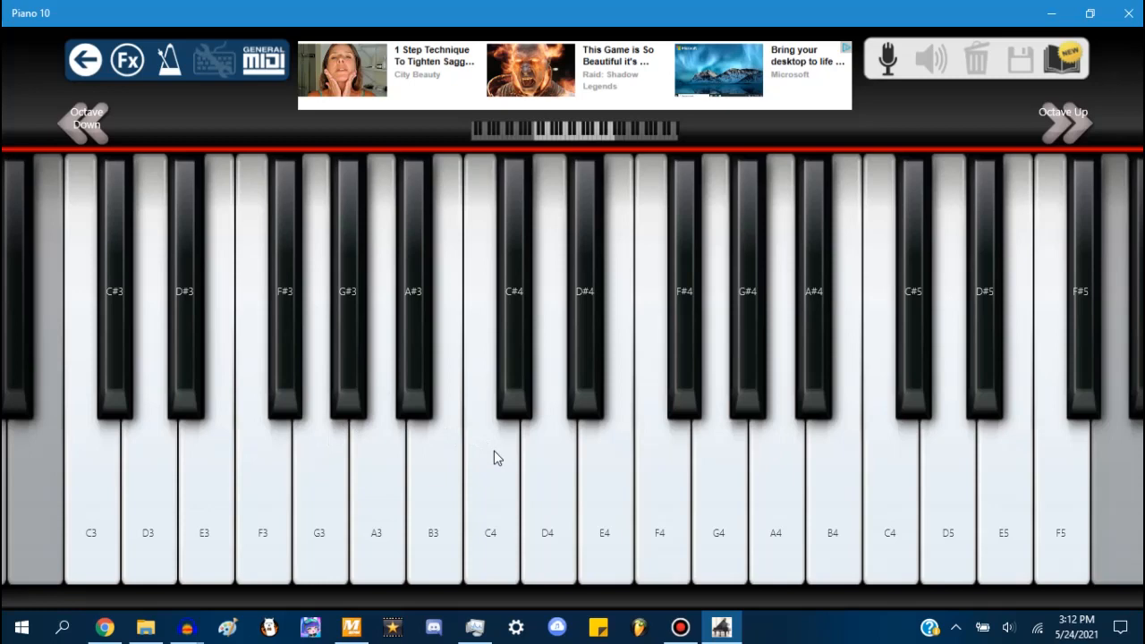
Step: Play down the keys from C4 through B3, A#3 and G#3 to G3, and repeat G3
click(497, 529)
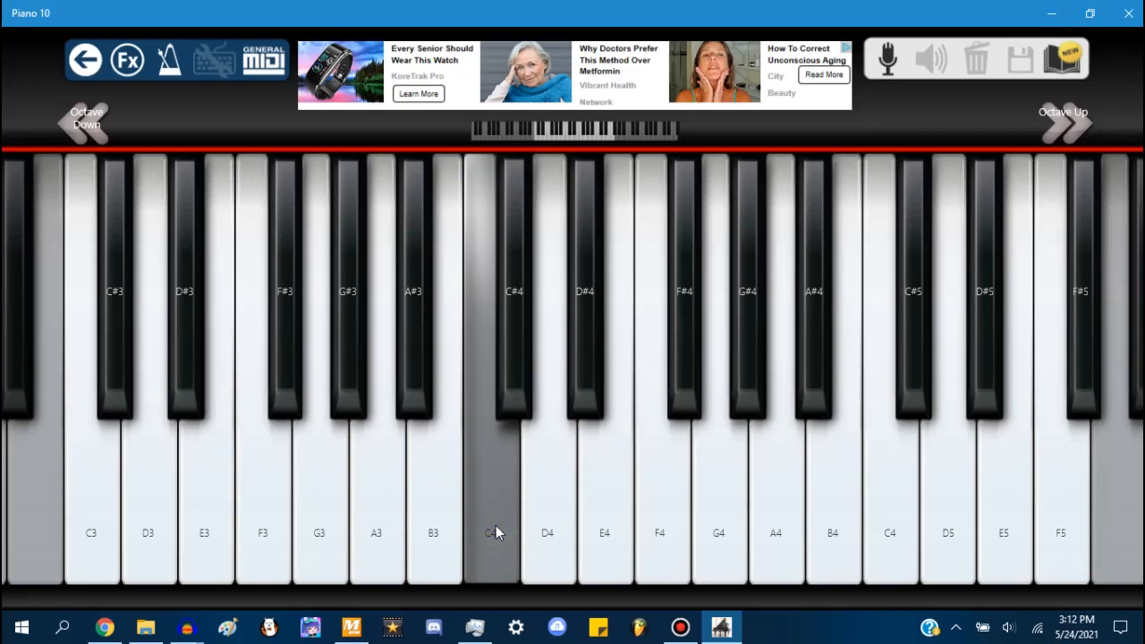
click(426, 521)
click(409, 390)
click(355, 390)
click(317, 517)
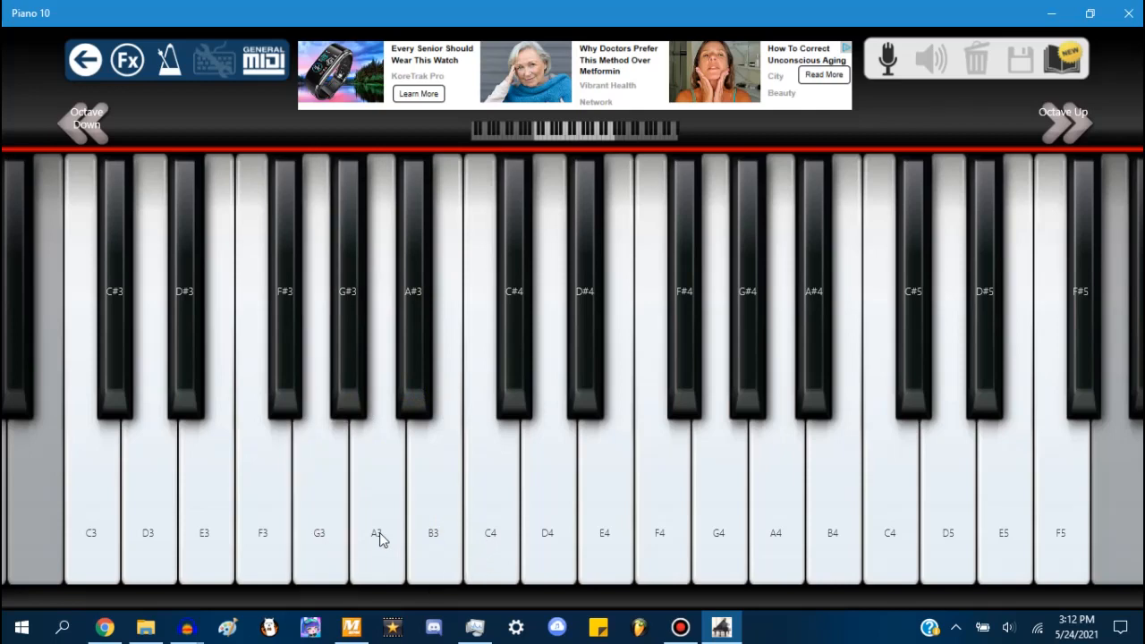
click(320, 539)
Step: Play up from C4 through D4 to F4, followed by C4, G3 and F4
click(494, 537)
click(543, 467)
click(659, 493)
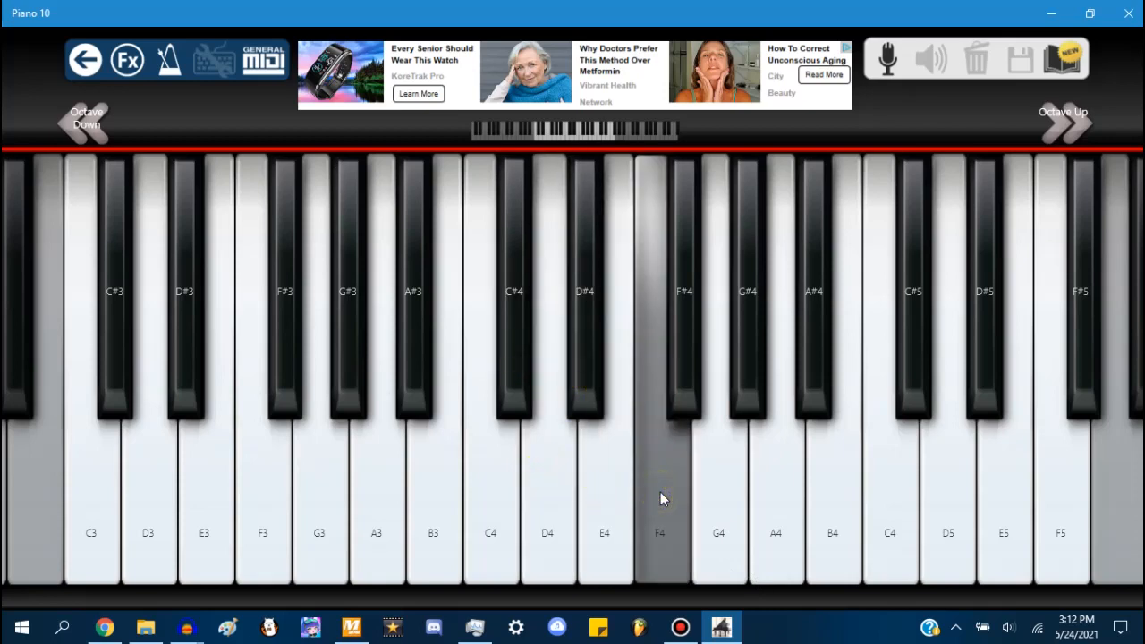
click(488, 527)
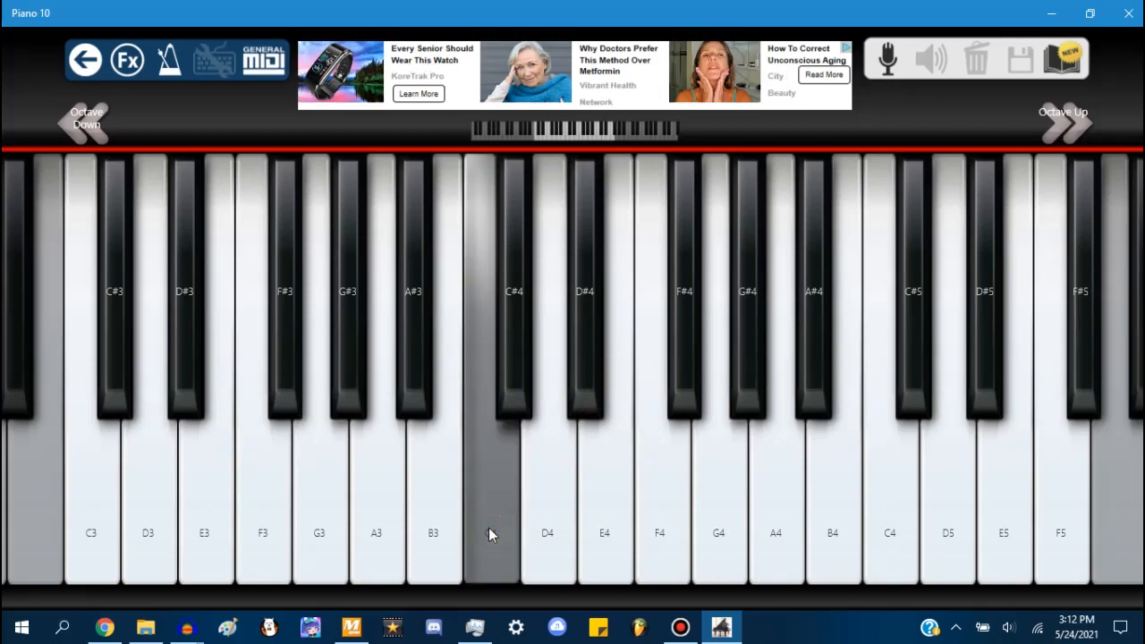
click(317, 536)
click(655, 514)
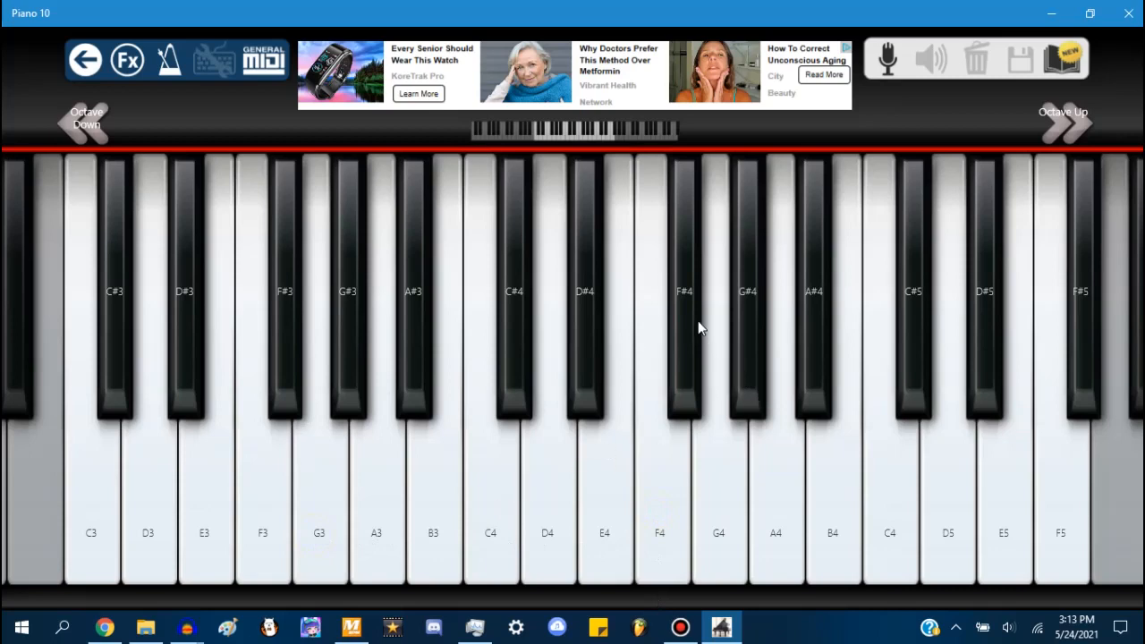
Step: Play F#4, F4 and C4, followed by F#4, G4, A#4 and B4 going up the keyboard
click(684, 292)
click(661, 502)
click(492, 511)
click(685, 352)
click(718, 457)
click(821, 363)
click(838, 483)
Step: Play down in semitones from E4 to C#4, followed by F#4, C#4, C4, C#4 and B3
click(605, 485)
click(582, 373)
click(542, 465)
click(516, 380)
click(682, 310)
click(520, 315)
click(485, 531)
click(509, 374)
click(439, 531)
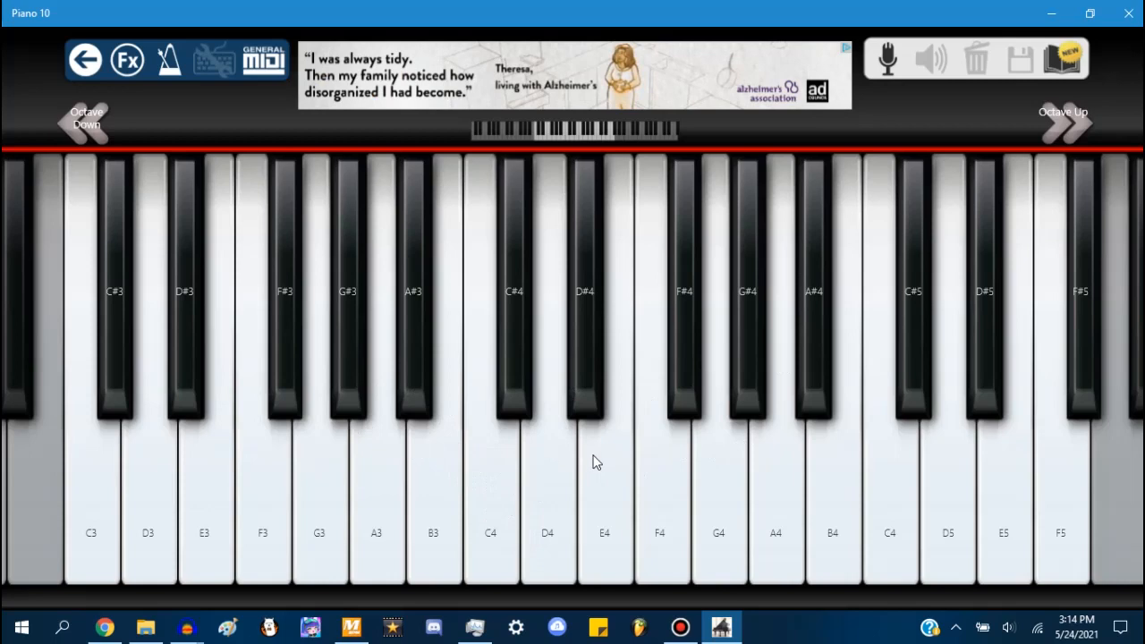
Step: Play C4 and F#4, followed by D4, C4 and F#4 again
click(496, 508)
click(689, 292)
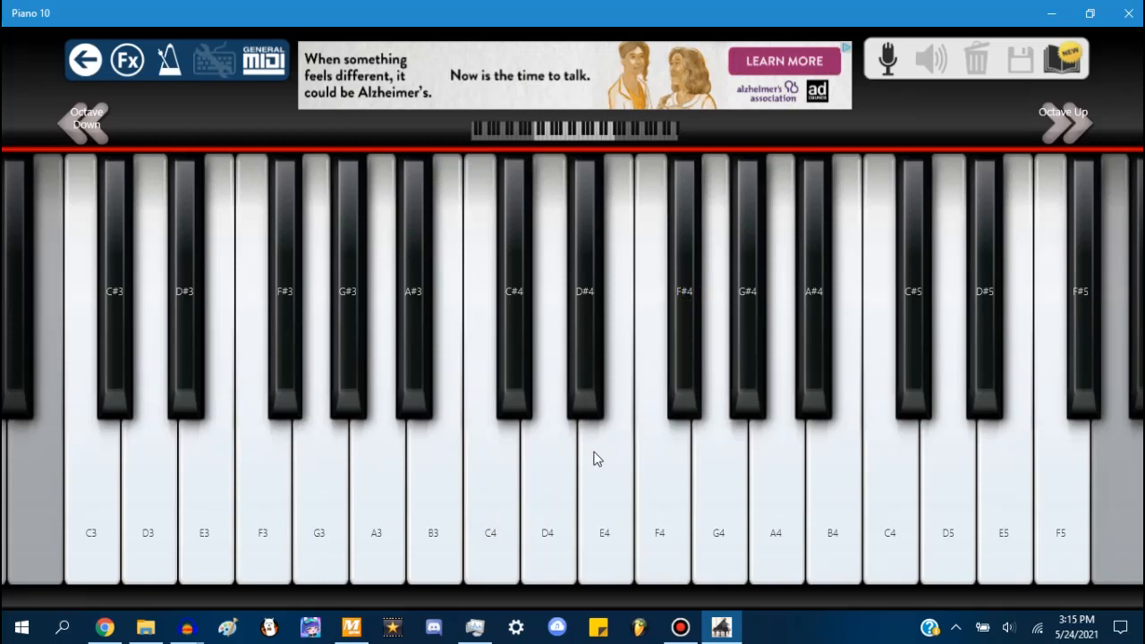
click(526, 508)
click(499, 501)
click(687, 297)
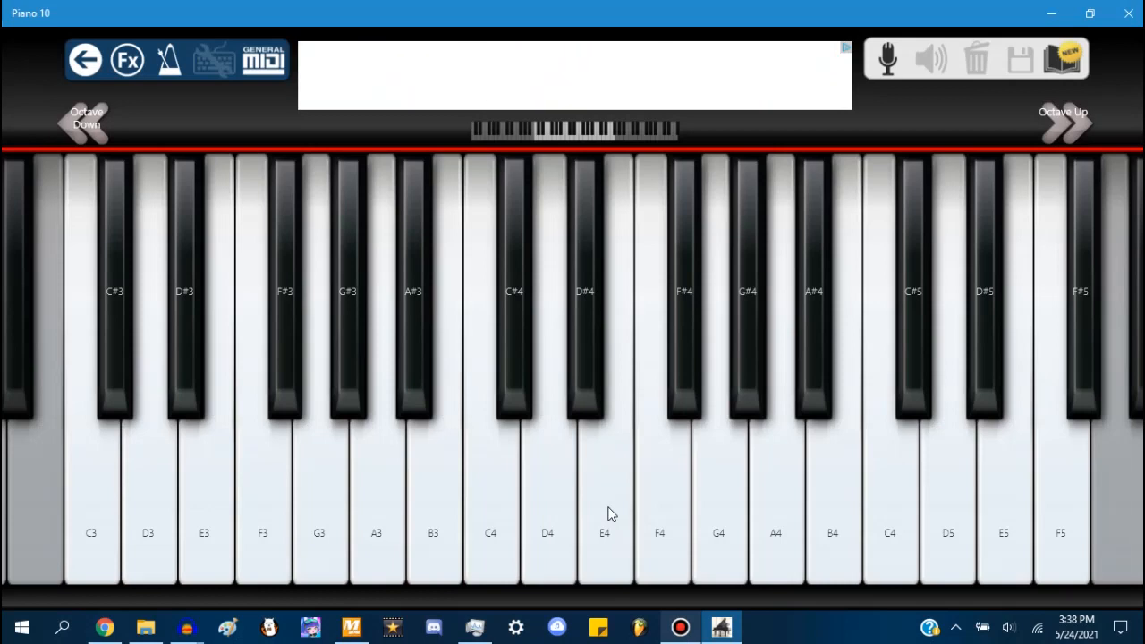
Step: Switch to Audacity and look for the Change Tempo option among the effects
click(1051, 13)
click(288, 28)
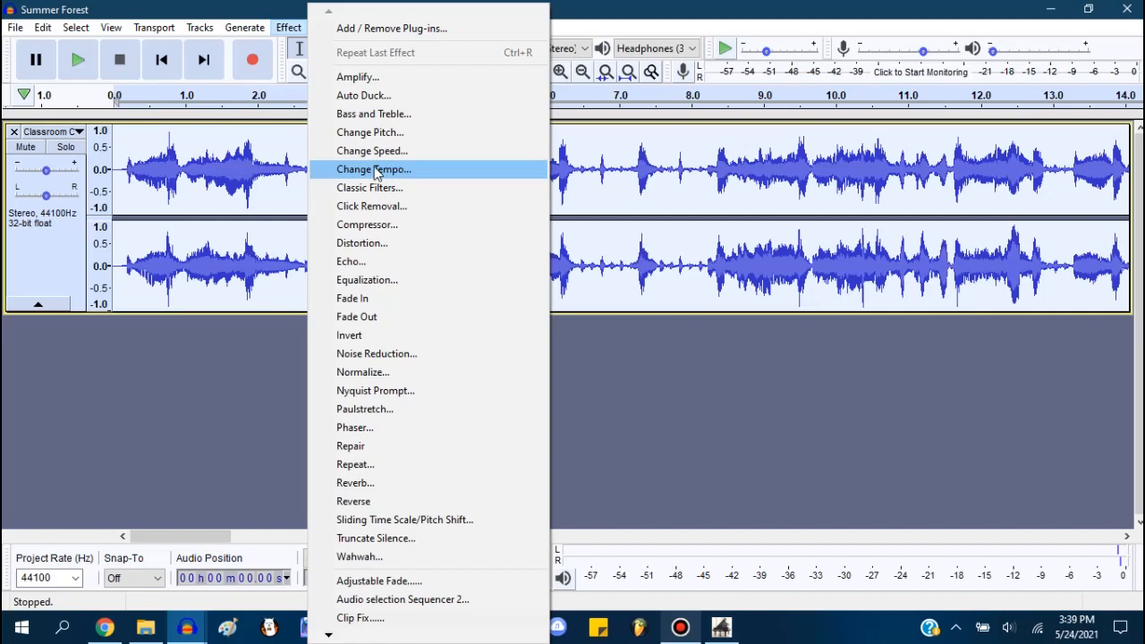
click(287, 31)
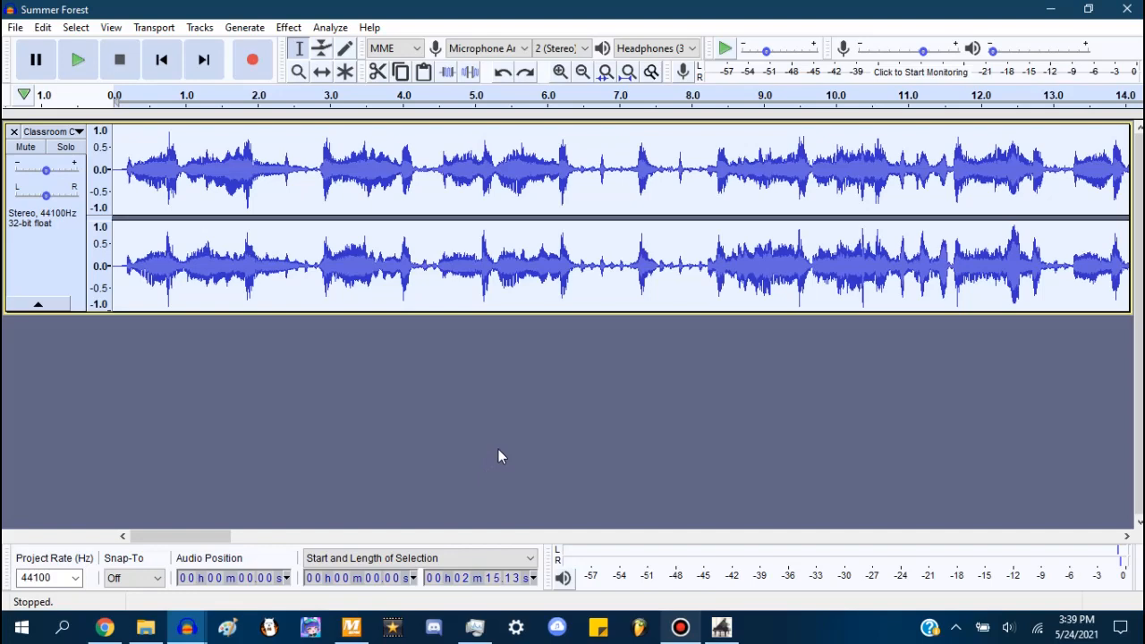
Step: Try a Change Tempo of 3.89 percent on the Classroom Chaos track and cancel the effect
click(289, 28)
click(355, 167)
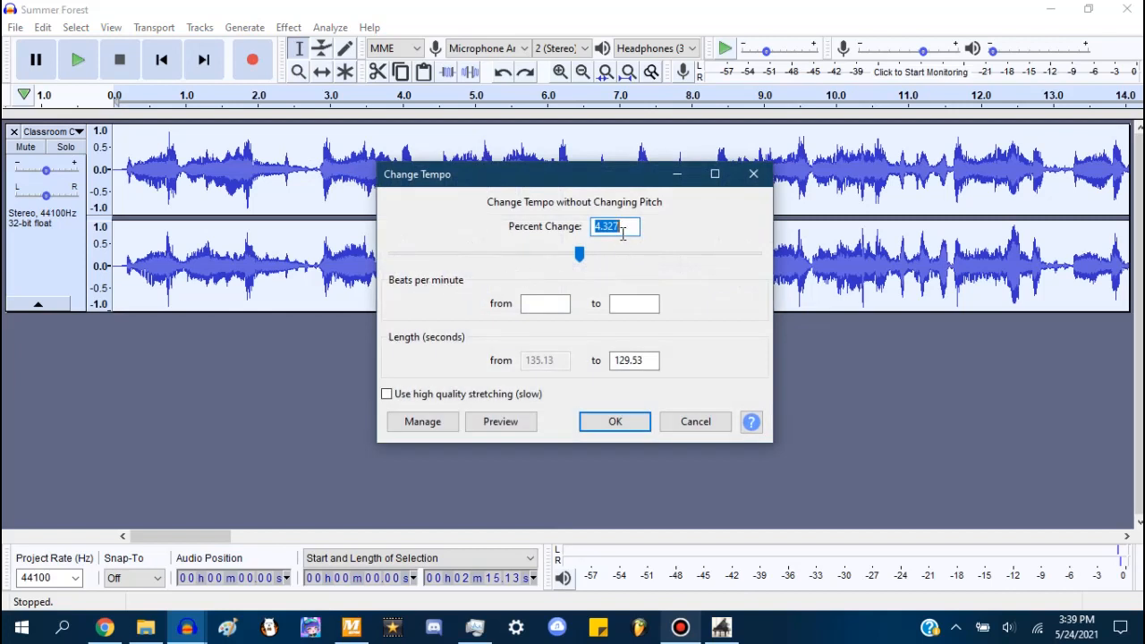
text(3.89)
click(697, 428)
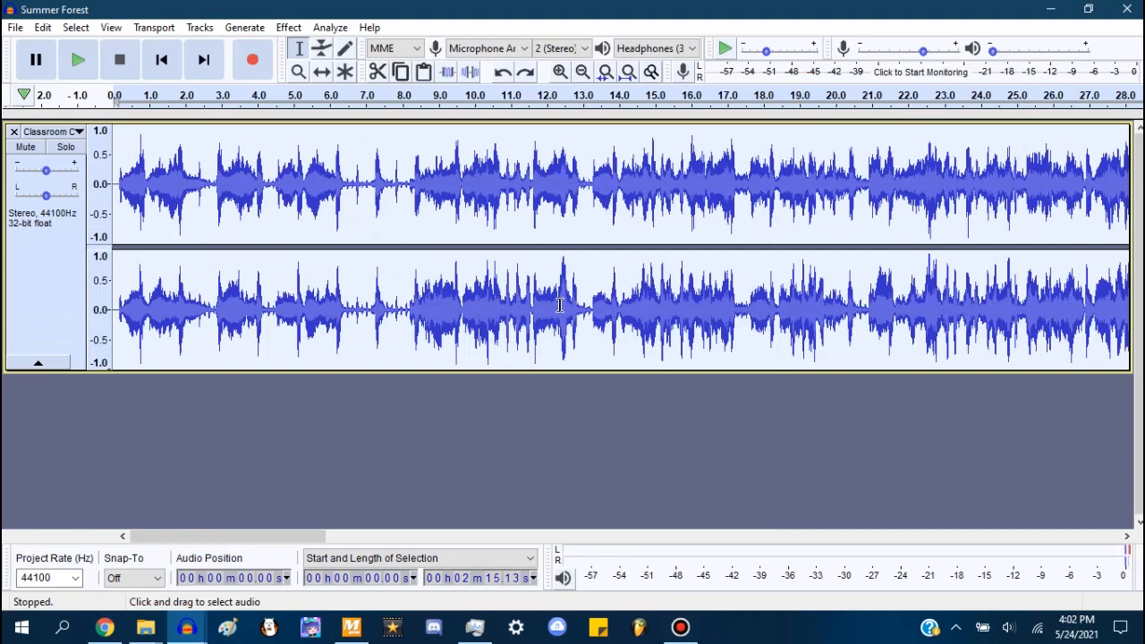
Step: Open MixMeister BPM Analyzer and analyze the Classroom Chaos (Cortex) song from the Crash Twinsanity folder
click(351, 627)
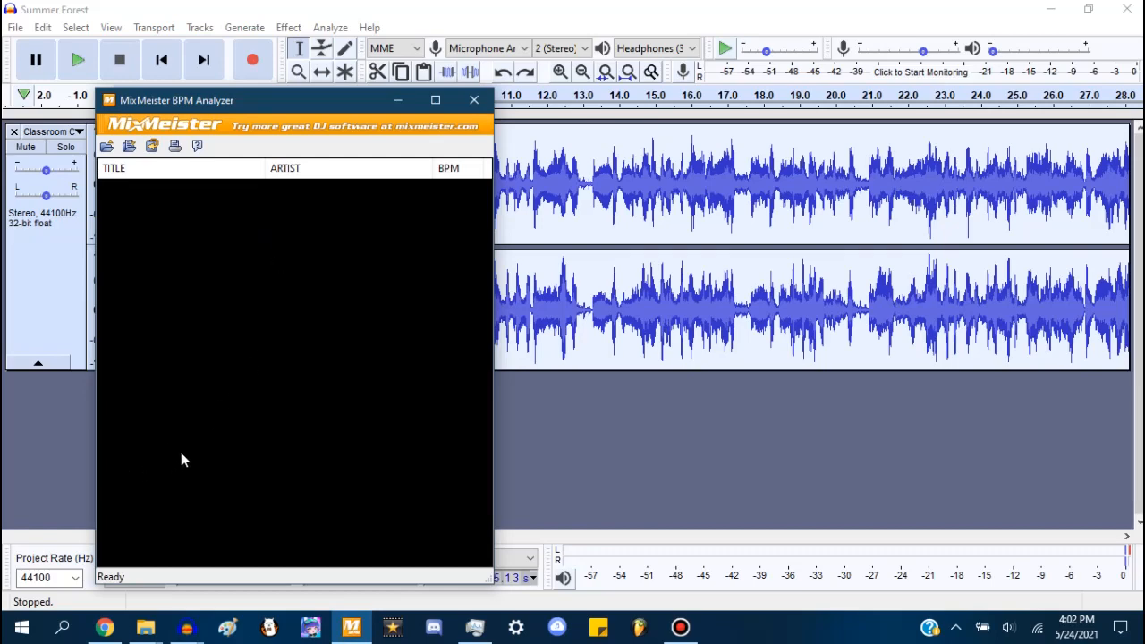
click(146, 627)
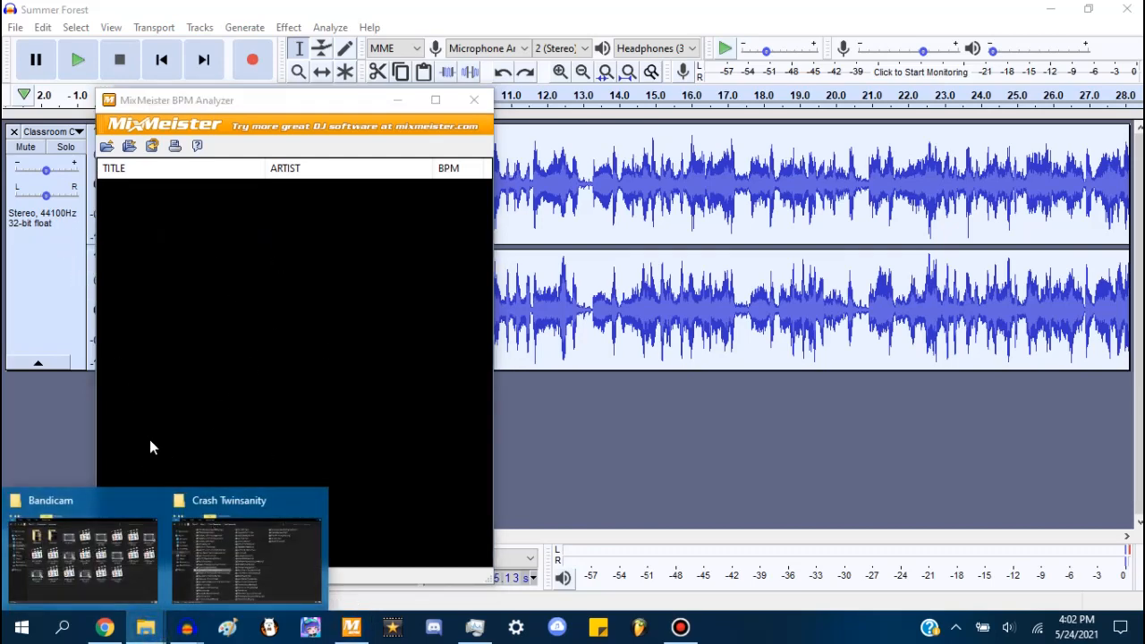
click(228, 545)
drag(465, 387, 168, 245)
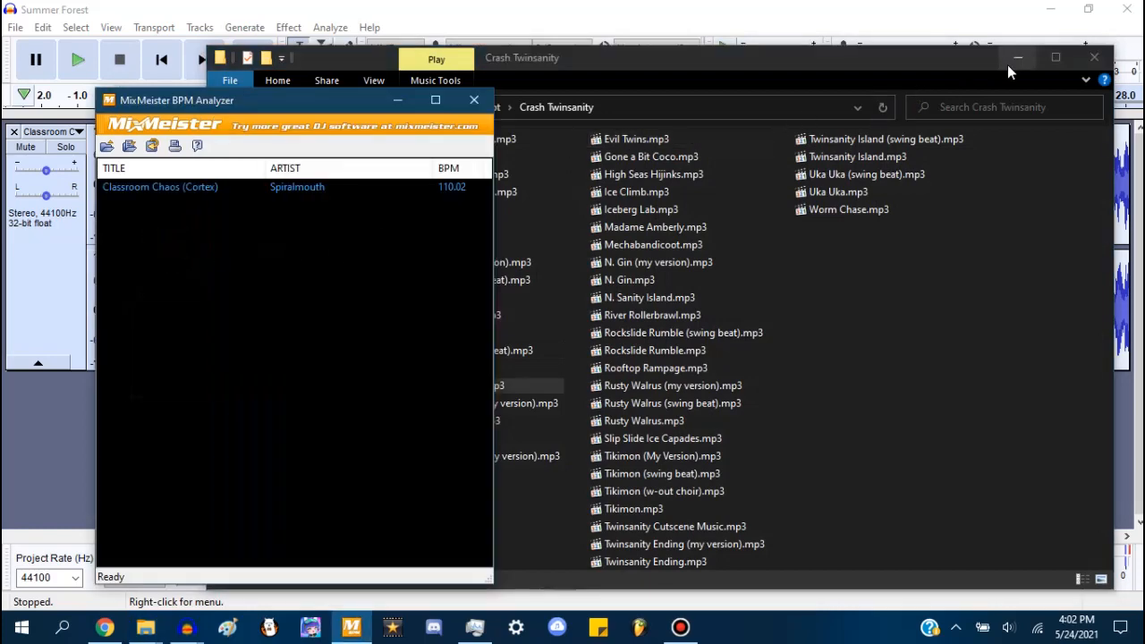
click(1018, 58)
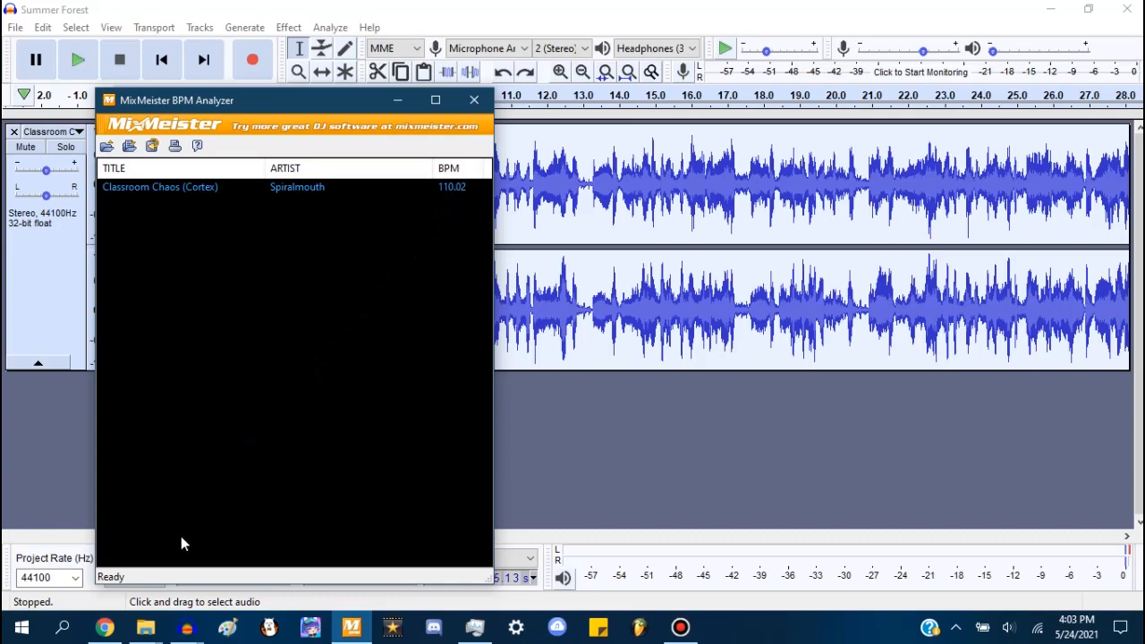
Step: Switch to the Tap for Beats Per Minute page in Chrome, activate its keyboard field, and return to MixMeister BPM Analyzer
click(106, 627)
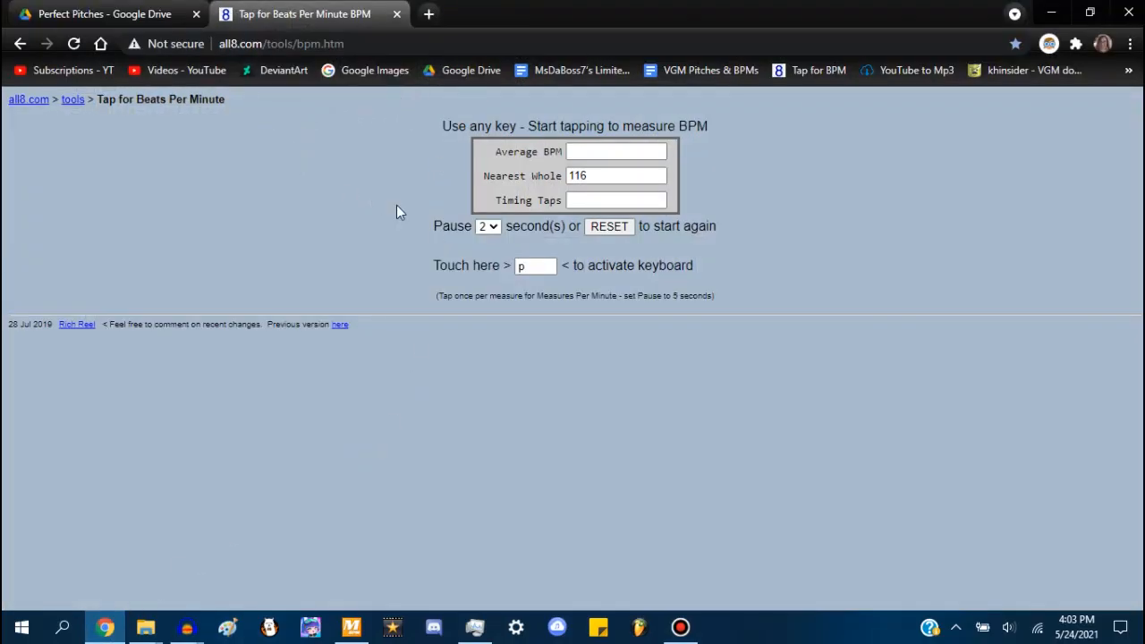
click(535, 265)
click(1051, 13)
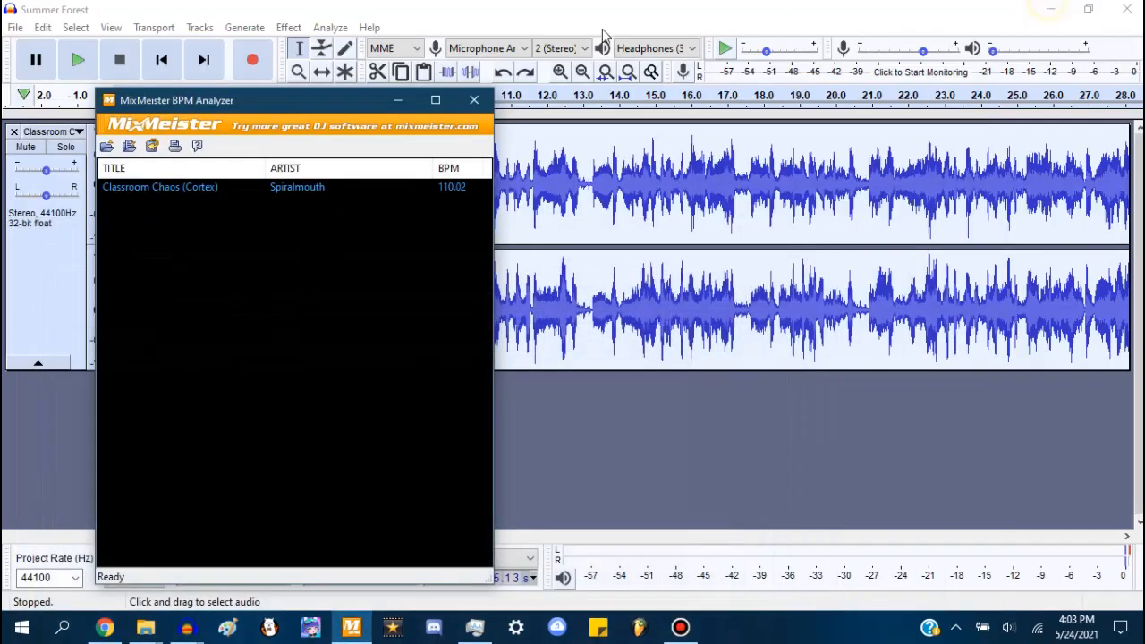
click(38, 286)
click(352, 627)
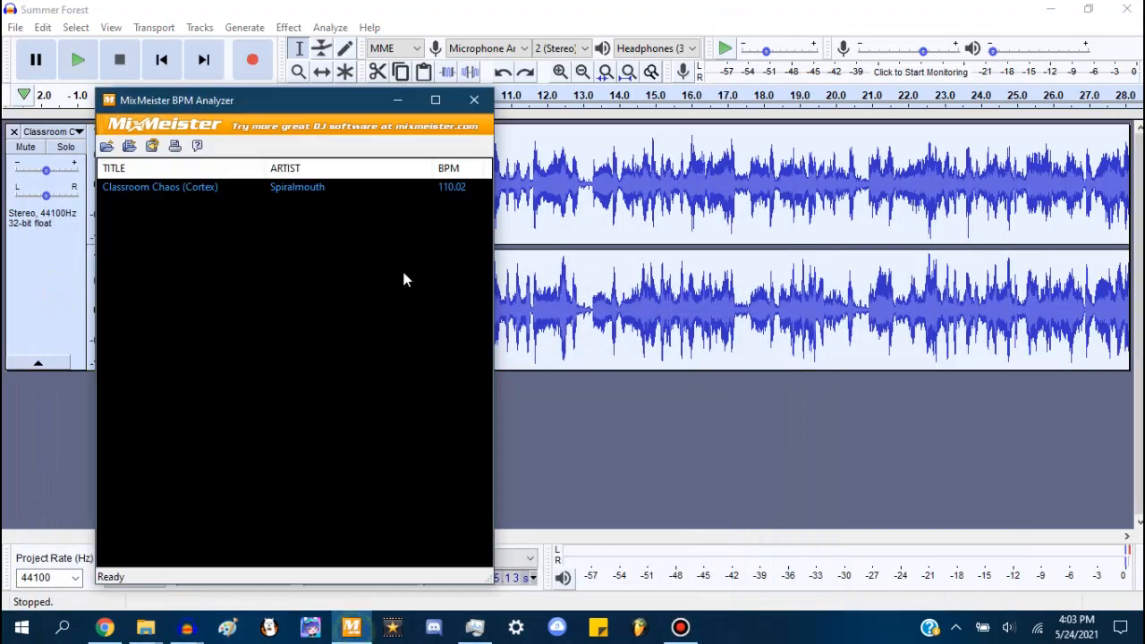
Step: Play Classroom Chaos in Audacity, tap its beat on the Tap for Beats Per Minute page in Chrome, and stop the playback in Audacity
click(397, 100)
click(78, 59)
click(105, 628)
click(537, 268)
text(p)
key(p)
key(p)
key(p)
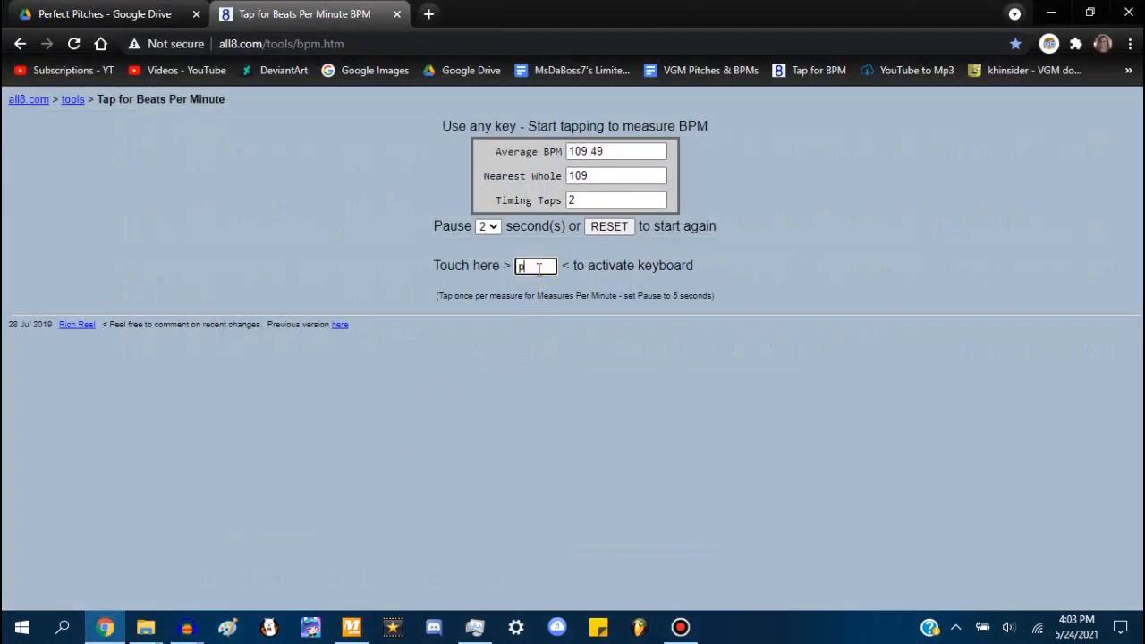
key(p)
key(p)
key(p)
key(p)
key(p)
key(p)
key(p)
key(p)
key(p)
key(p)
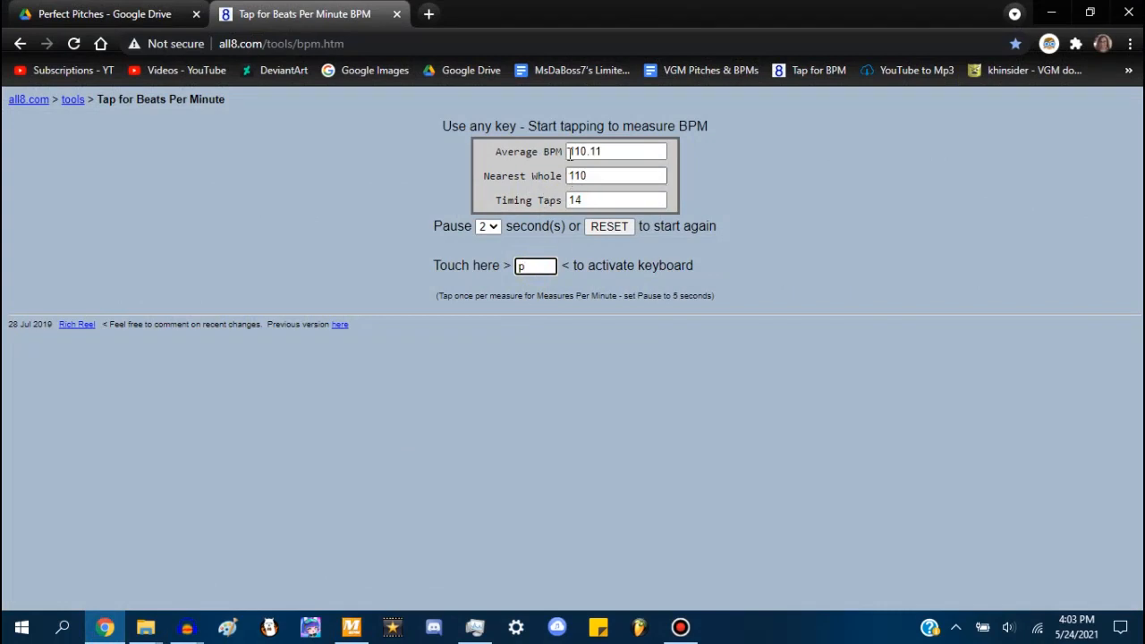
click(1058, 7)
key(space)
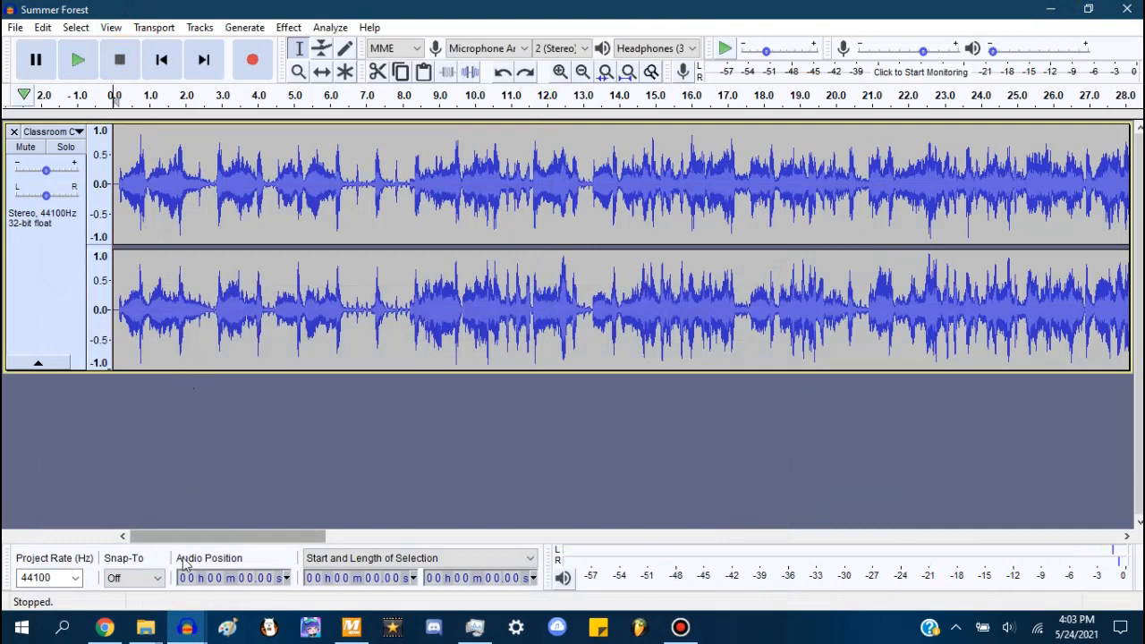
Step: Switch to Chrome and MixMeister BPM Analyzer to compare their tempo readings for the song, and return to Audacity
click(116, 629)
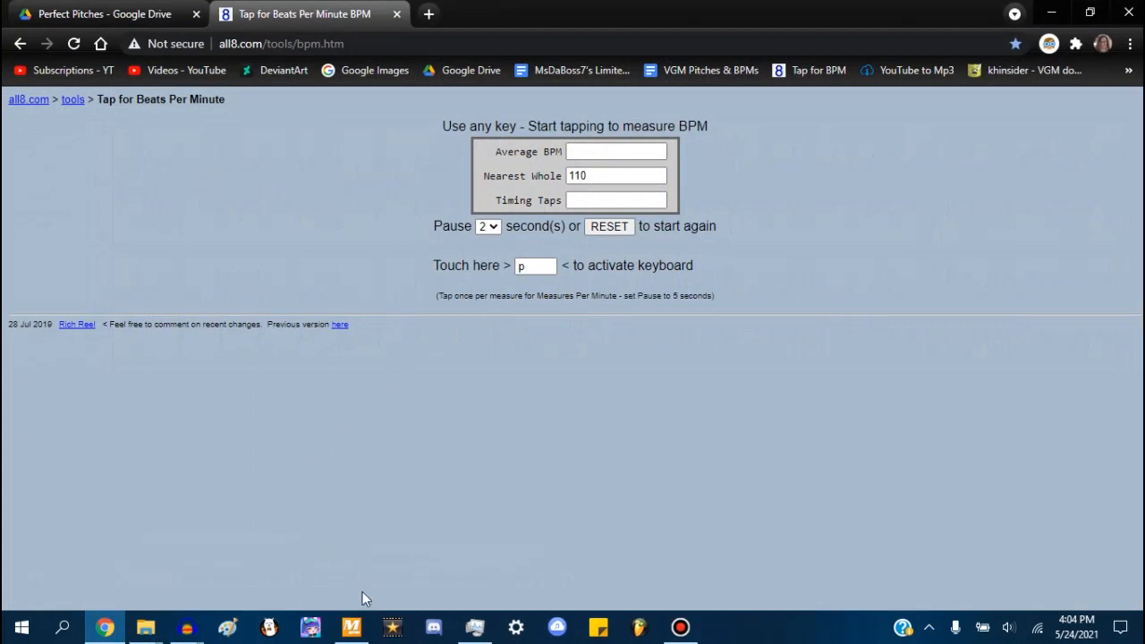
click(351, 626)
click(404, 104)
mouse_move(186, 627)
click(139, 578)
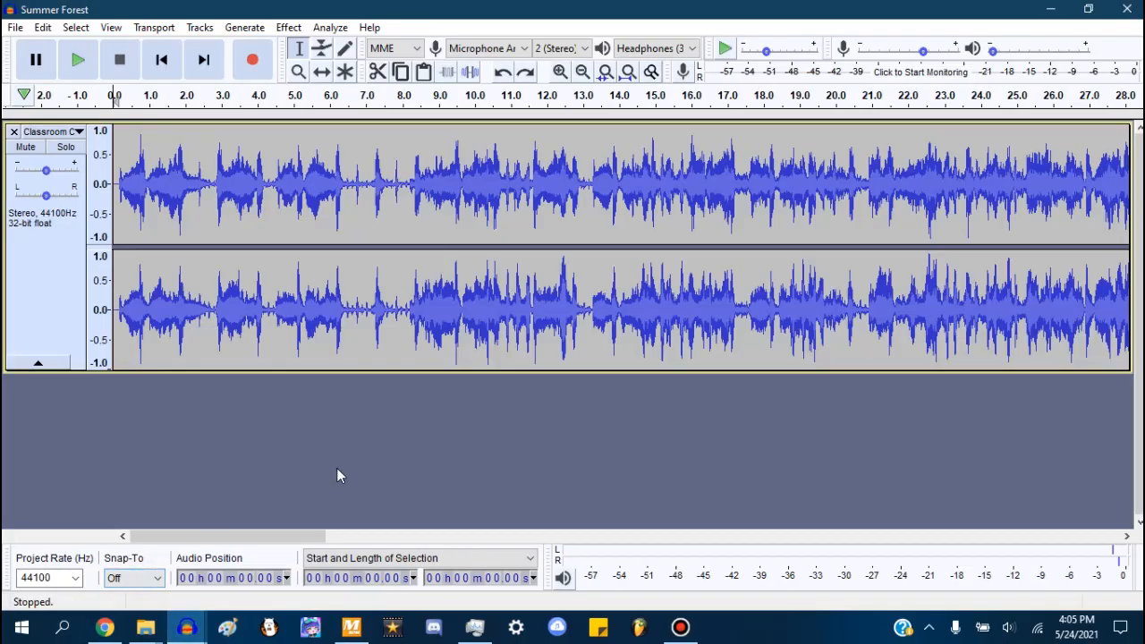
Step: Generate a rhythm track at 110 beats per minute with 4 beats per measure, checking the tempo in MixMeister BPM Analyzer
click(239, 32)
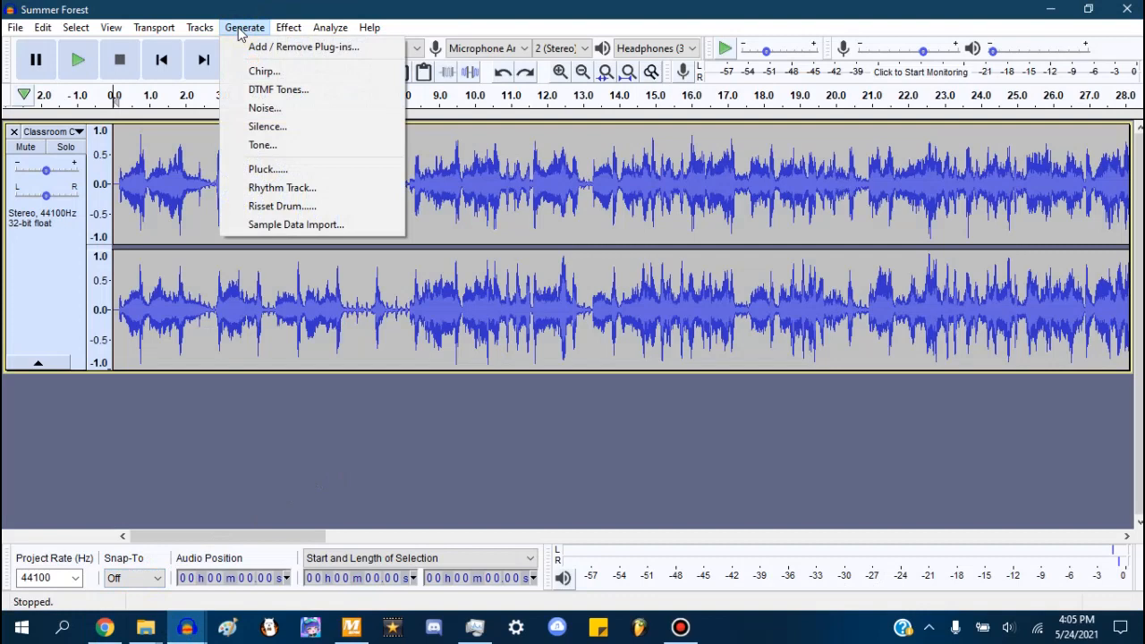
click(301, 188)
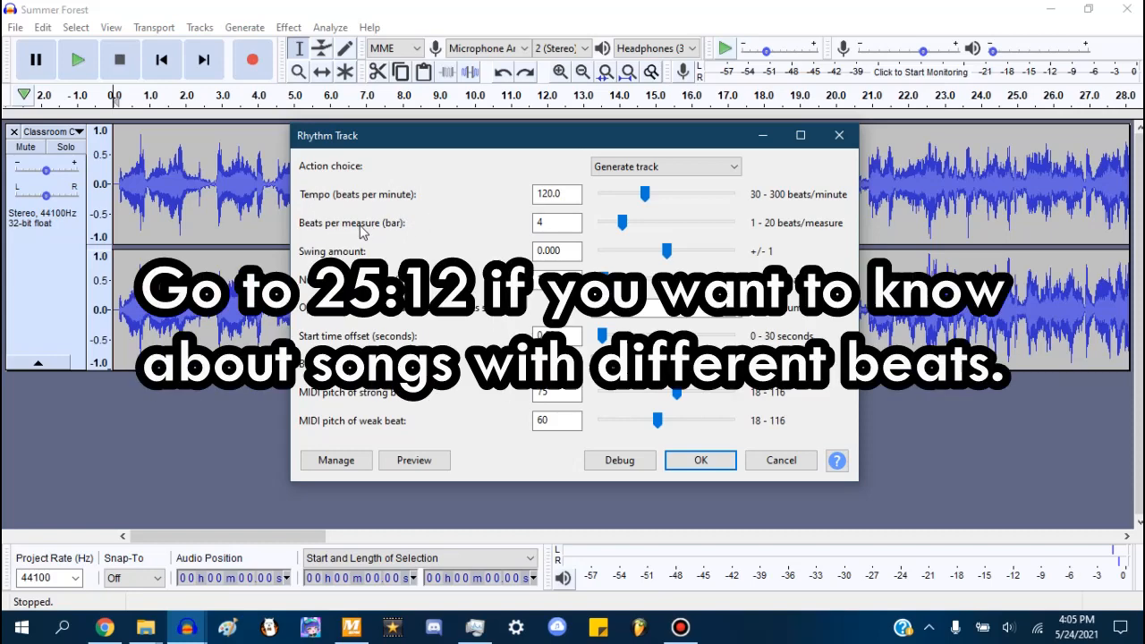
click(539, 225)
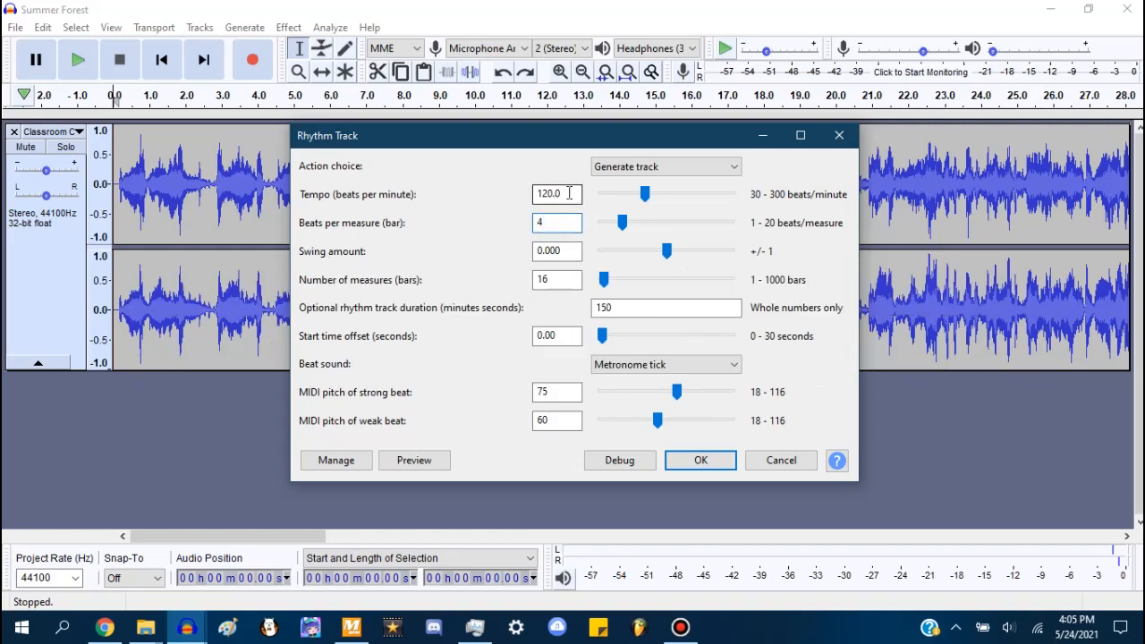
double_click(563, 193)
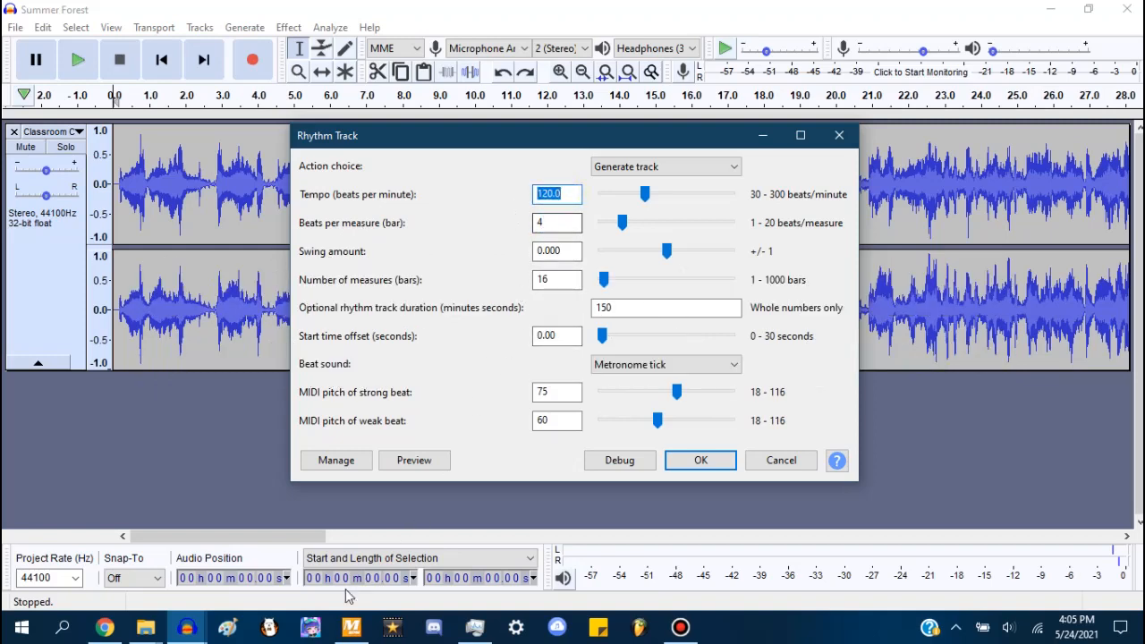
click(352, 627)
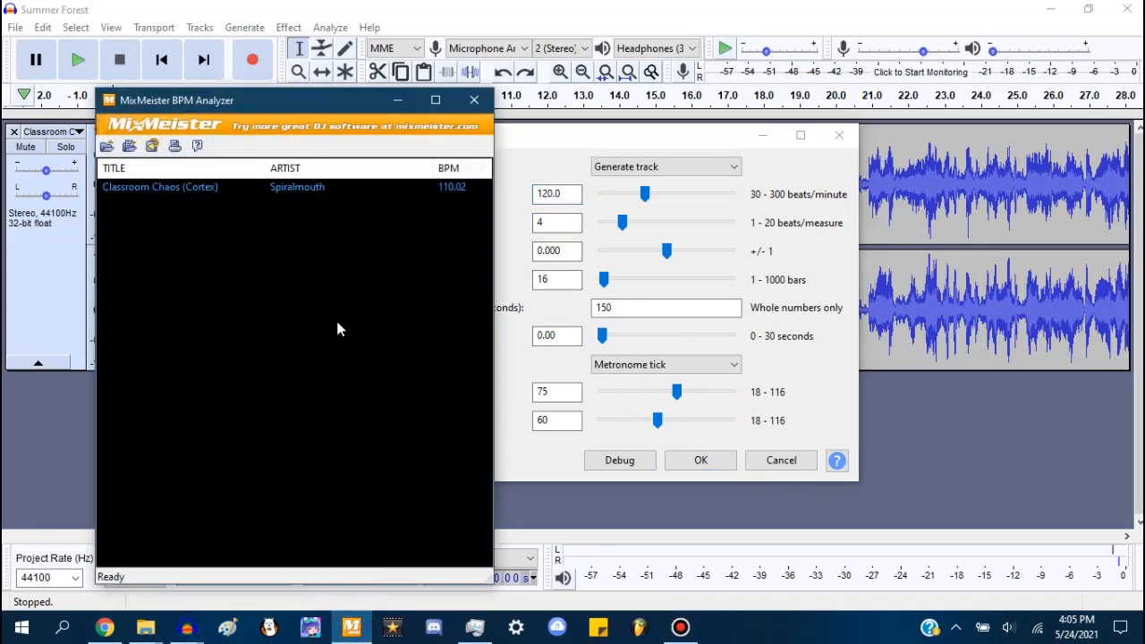
click(400, 105)
text(10)
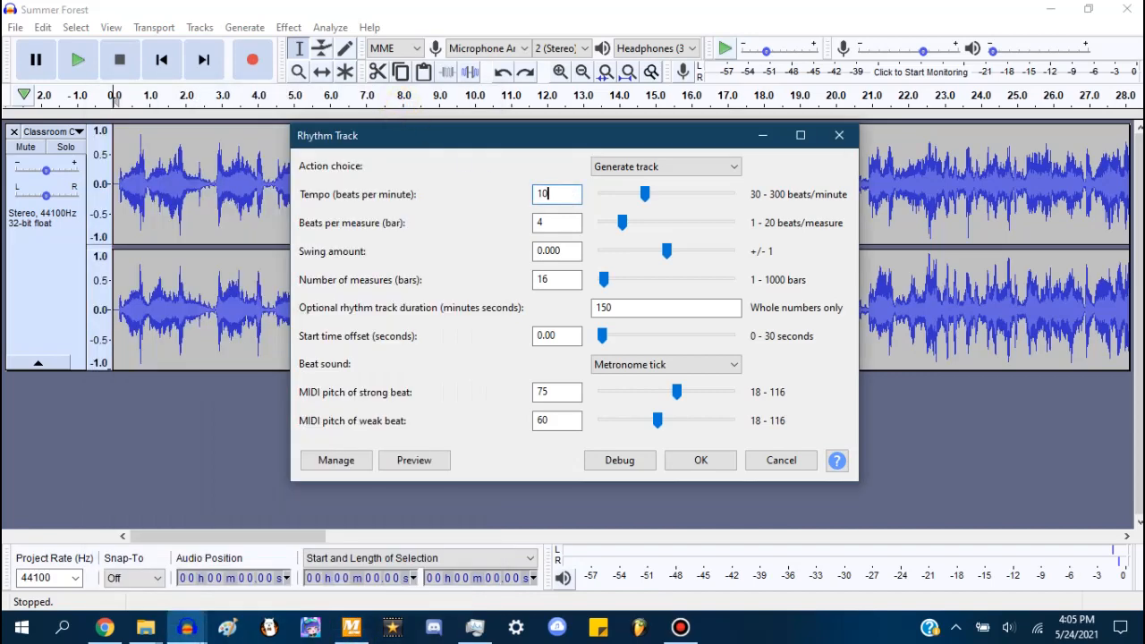
text(10)
click(710, 461)
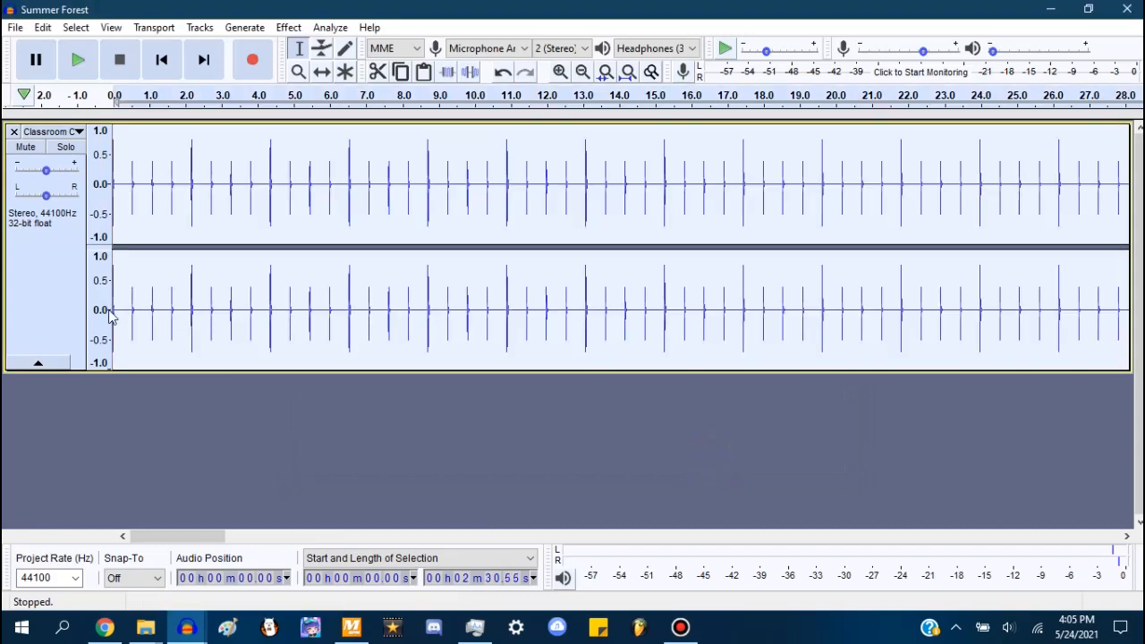
Step: Undo the rhythm track that replaced the song, deselect the song, and generate the same rhythm as a separate track
key(ctrl+z)
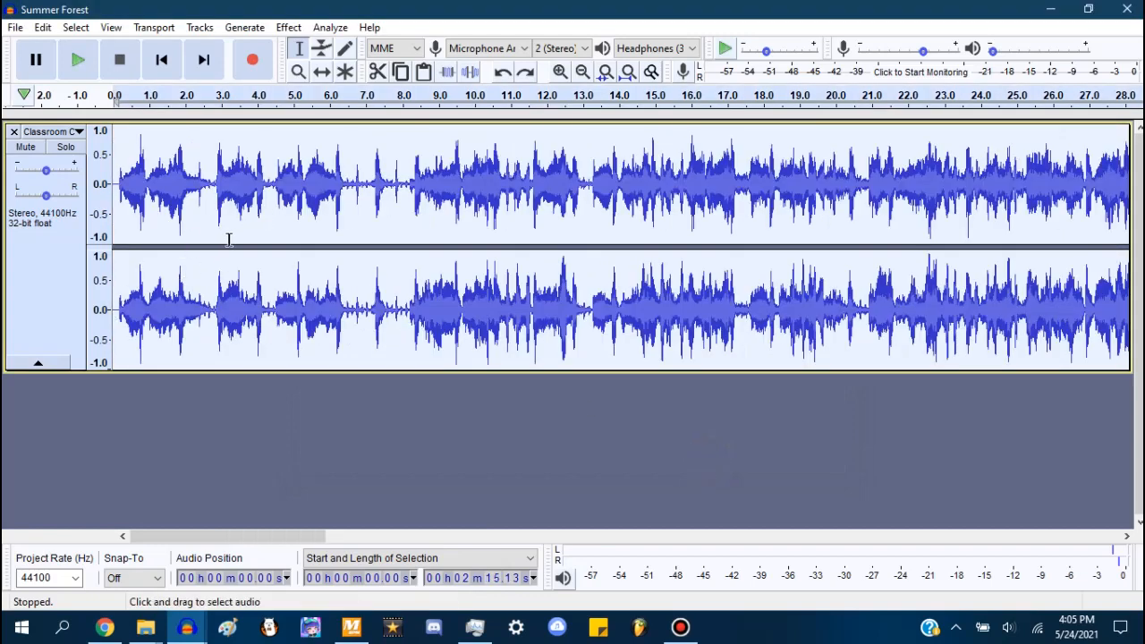
click(291, 438)
click(304, 453)
click(244, 27)
click(277, 185)
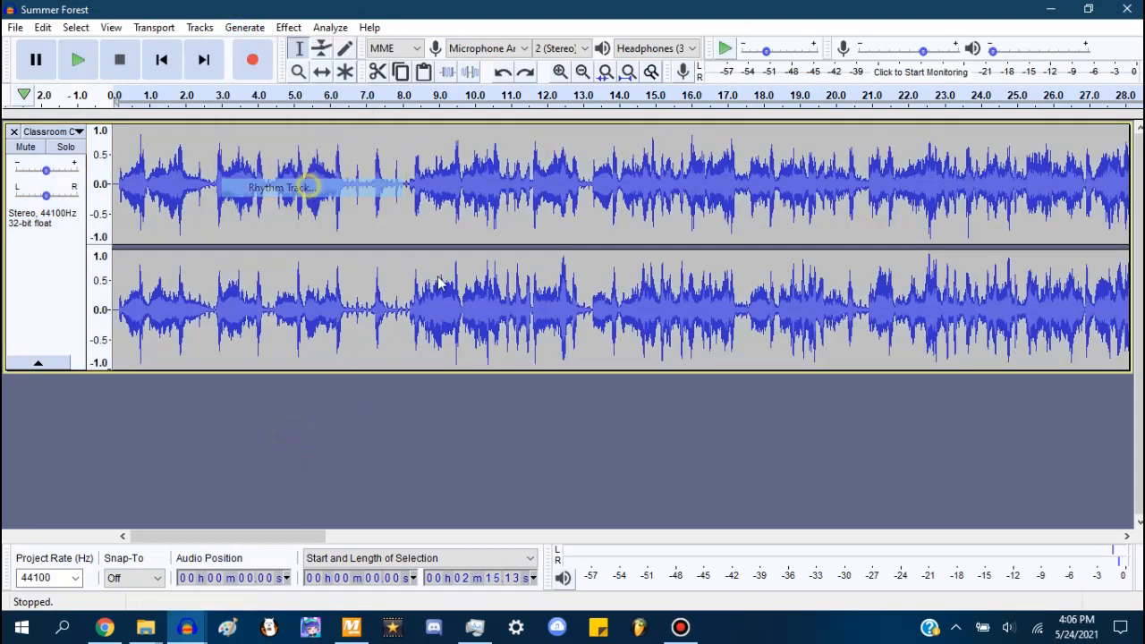
click(700, 460)
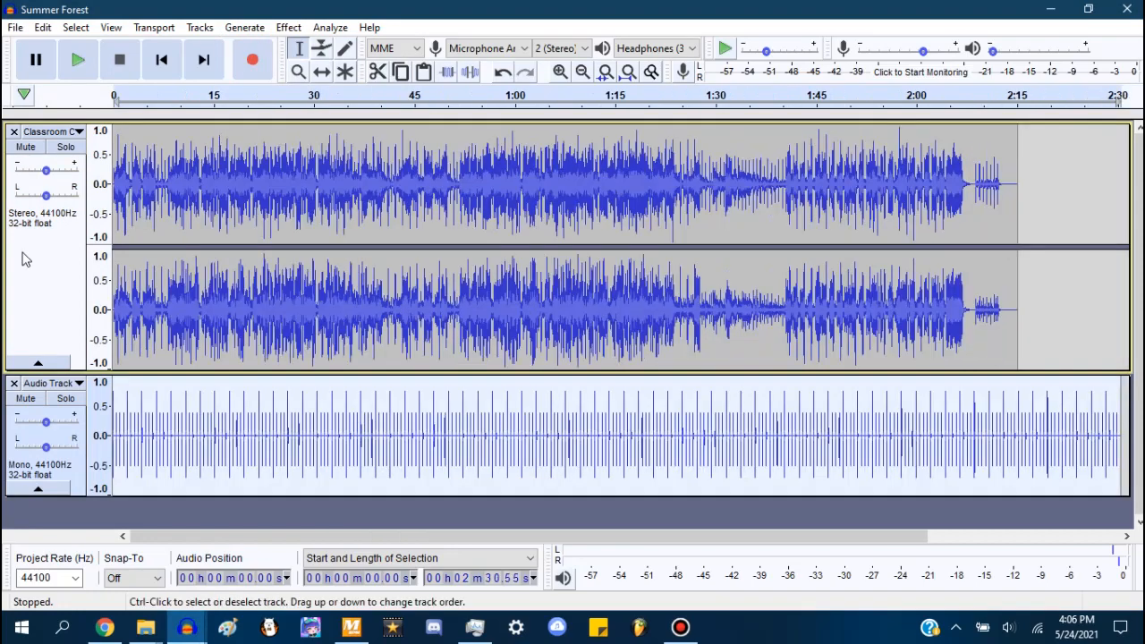
Step: Solo the rhythm track, play a couple of seconds of its ticks, and turn the solo off
click(38, 286)
scroll(56, 369, up, 4)
click(65, 398)
key(space)
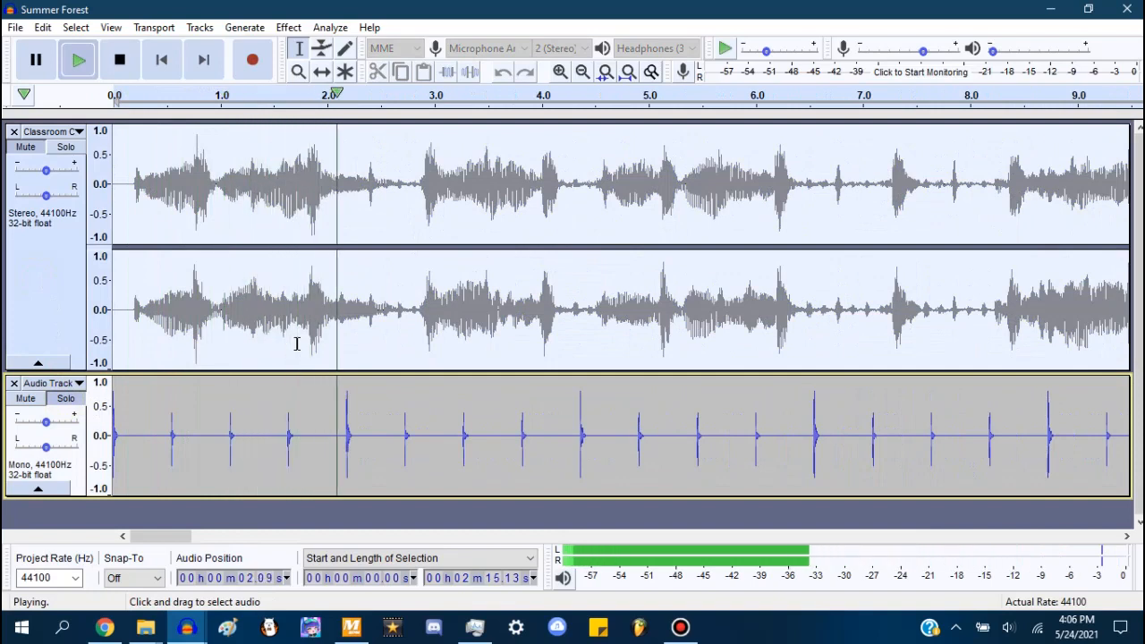
click(118, 61)
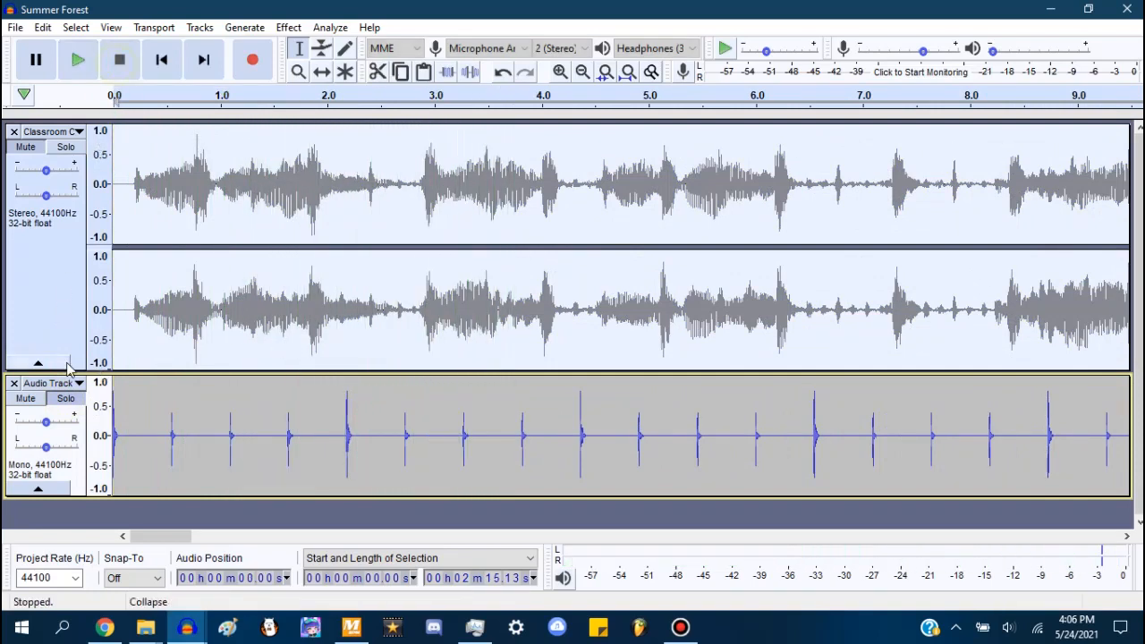
click(65, 398)
Step: Split the Classroom Chaos track at about 0.207 s, exactly where its first sound begins
click(54, 291)
scroll(56, 279, up, 4)
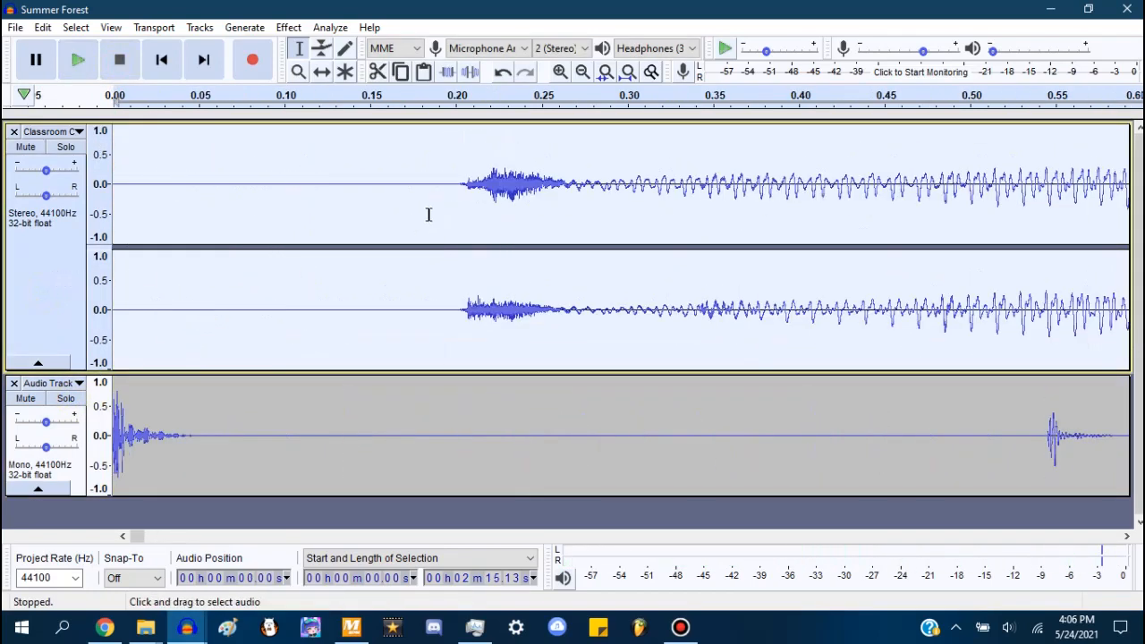
click(464, 190)
scroll(464, 190, up, 3)
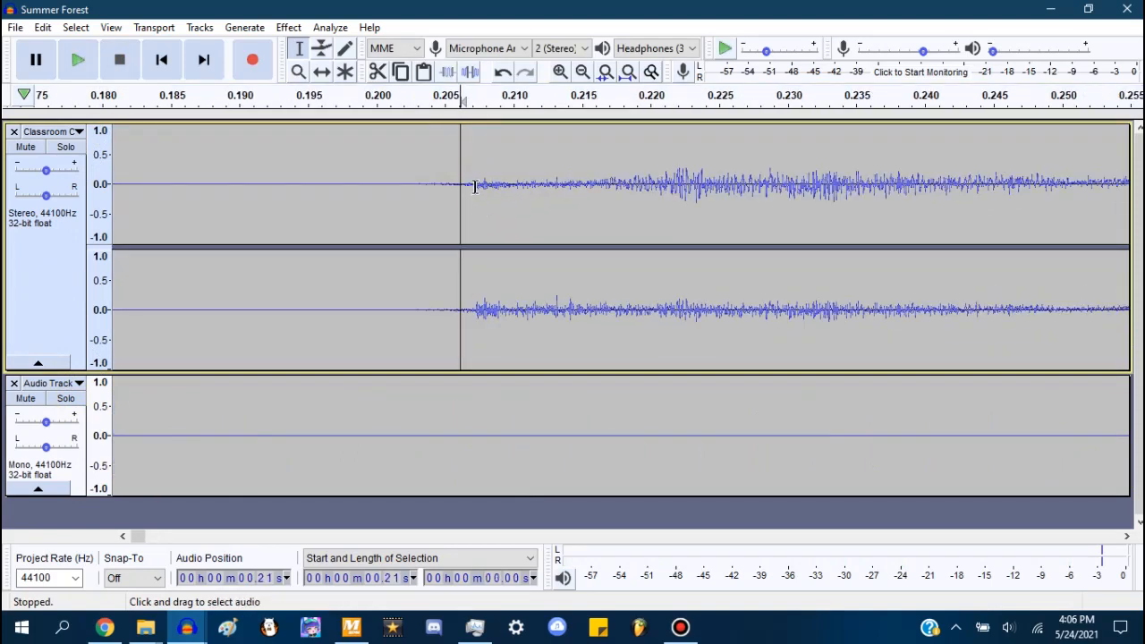
scroll(473, 191, up, 3)
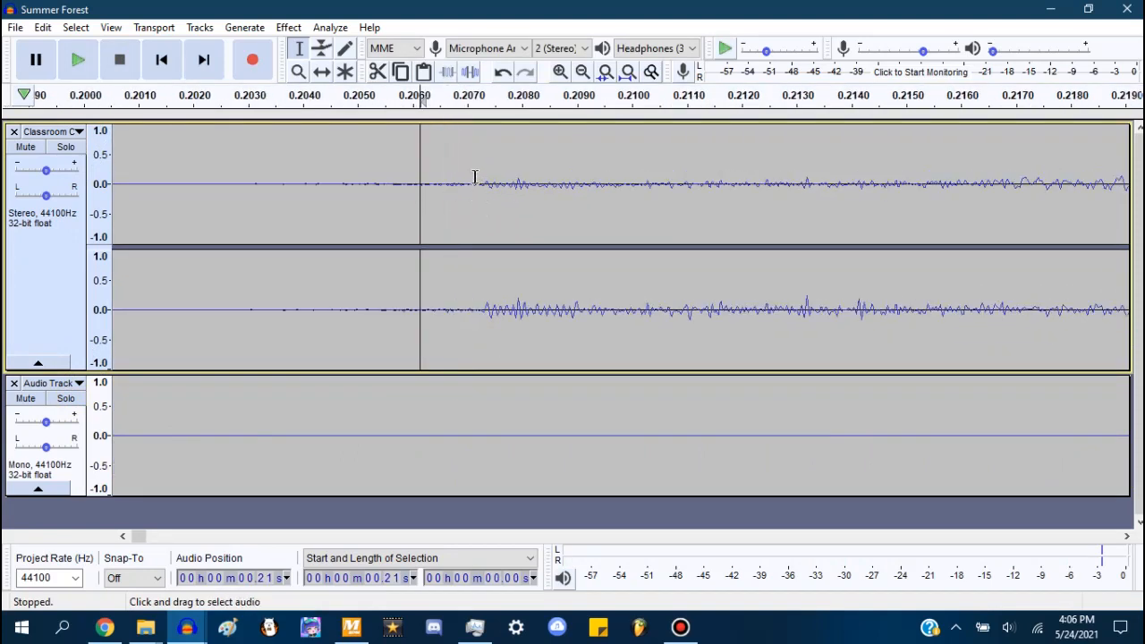
click(478, 167)
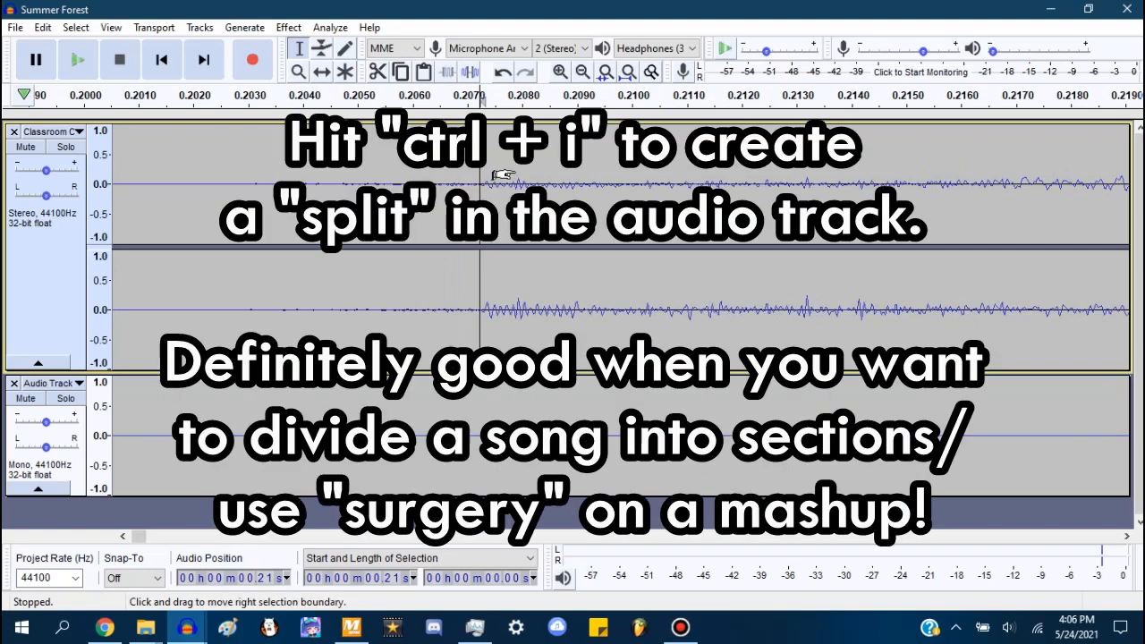
key(ctrl+i)
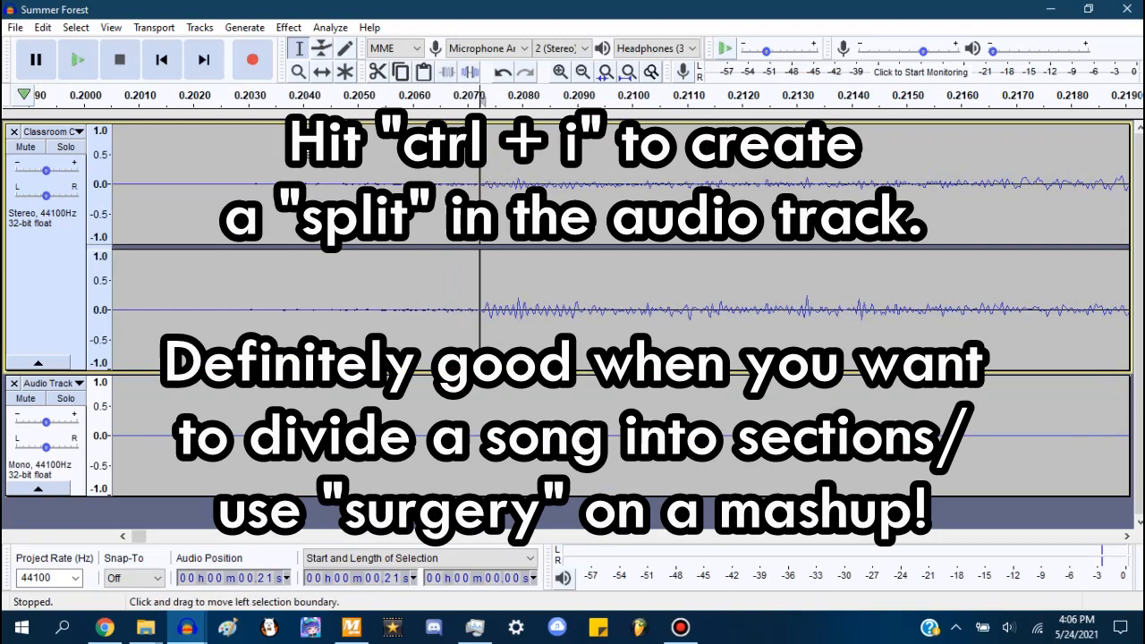
Step: Shift the rhythm track in time so that its first tick lines up with the split in the song
scroll(274, 156, down, 6)
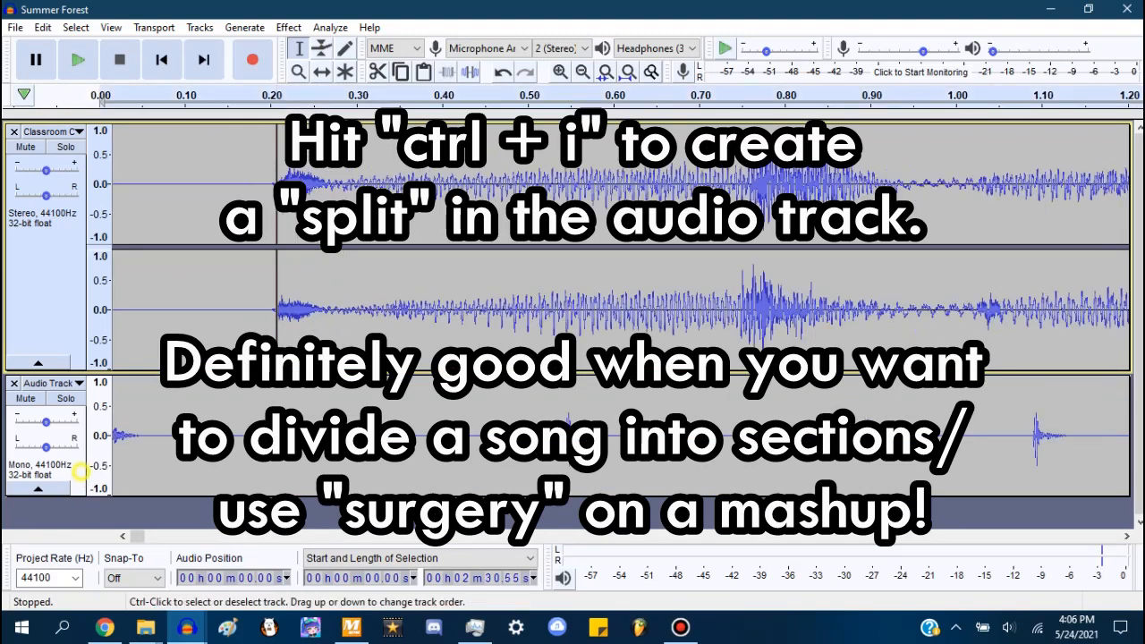
click(82, 472)
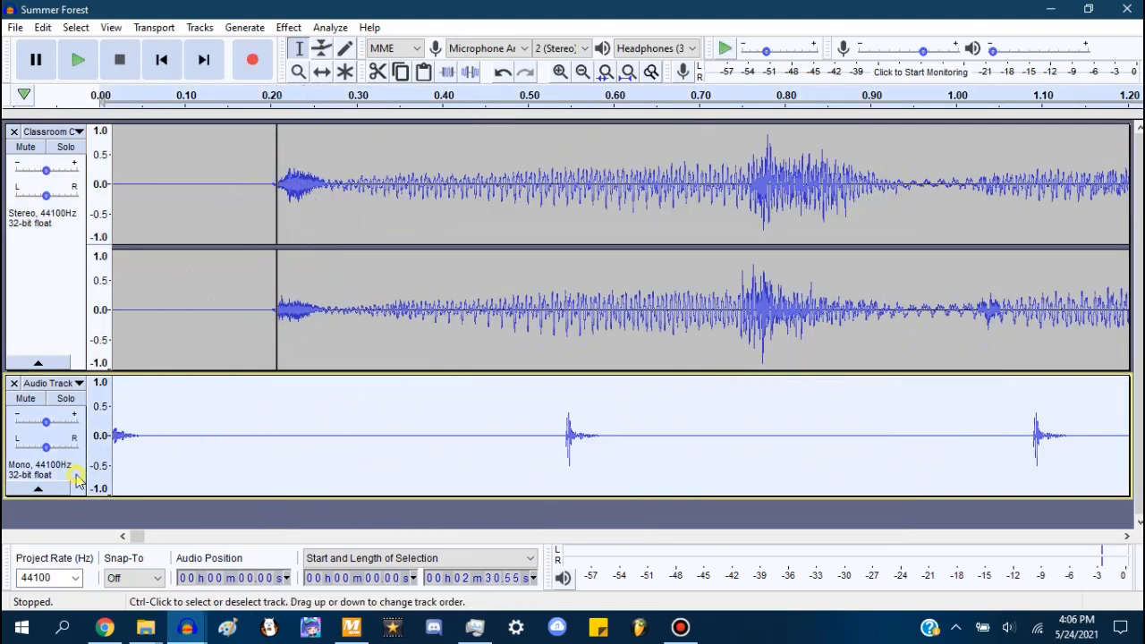
click(321, 72)
drag(154, 411, 294, 398)
scroll(215, 335, down, 3)
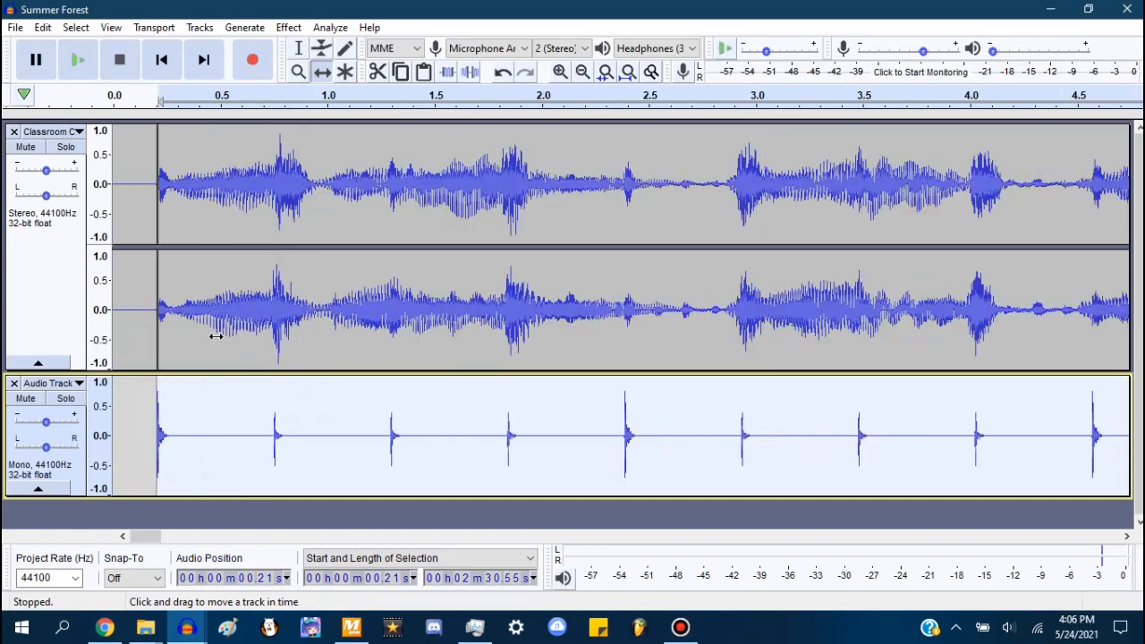
Step: Play both tracks from the beginning to compare the beats, slightly raise the rhythm track's gain, and stop playback
click(161, 59)
key(space)
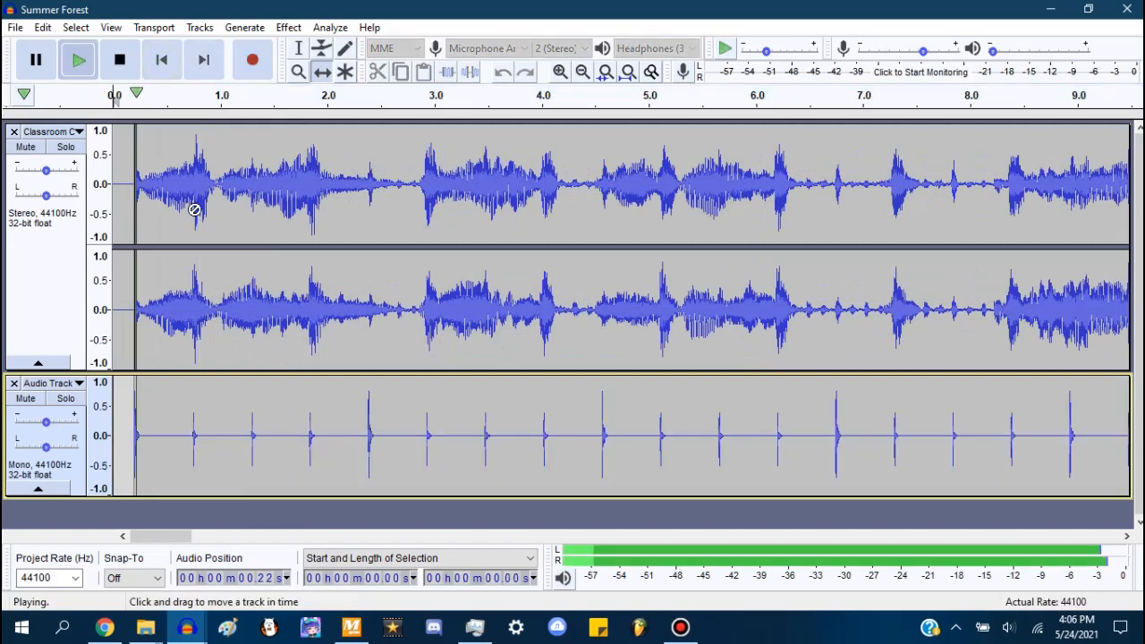
scroll(540, 307, up, 3)
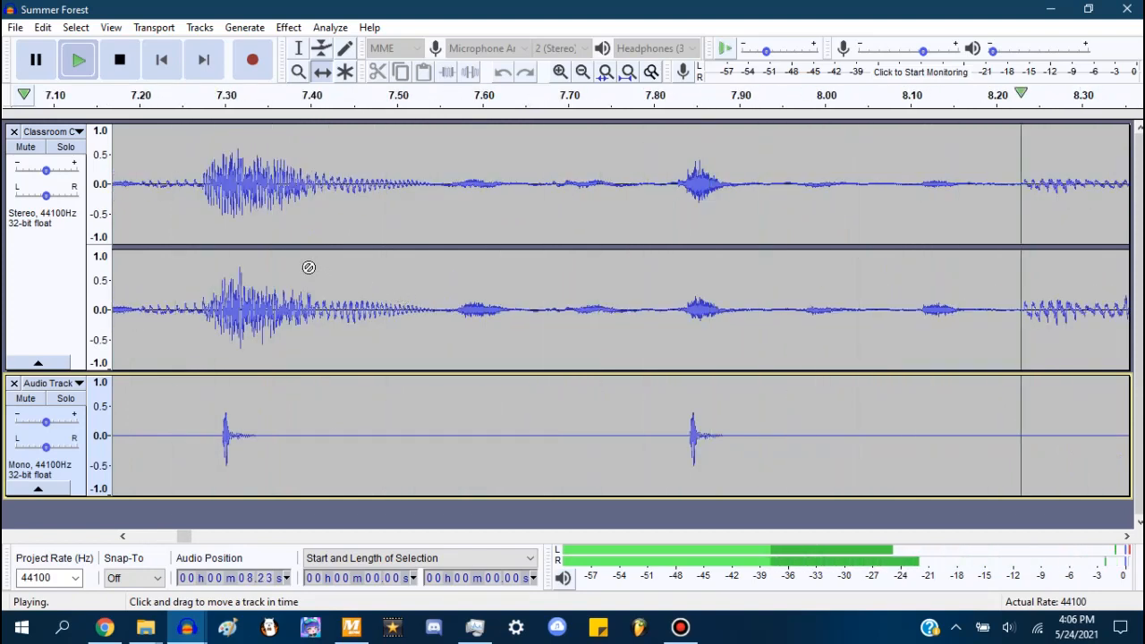
scroll(308, 268, down, 2)
scroll(823, 319, up, 2)
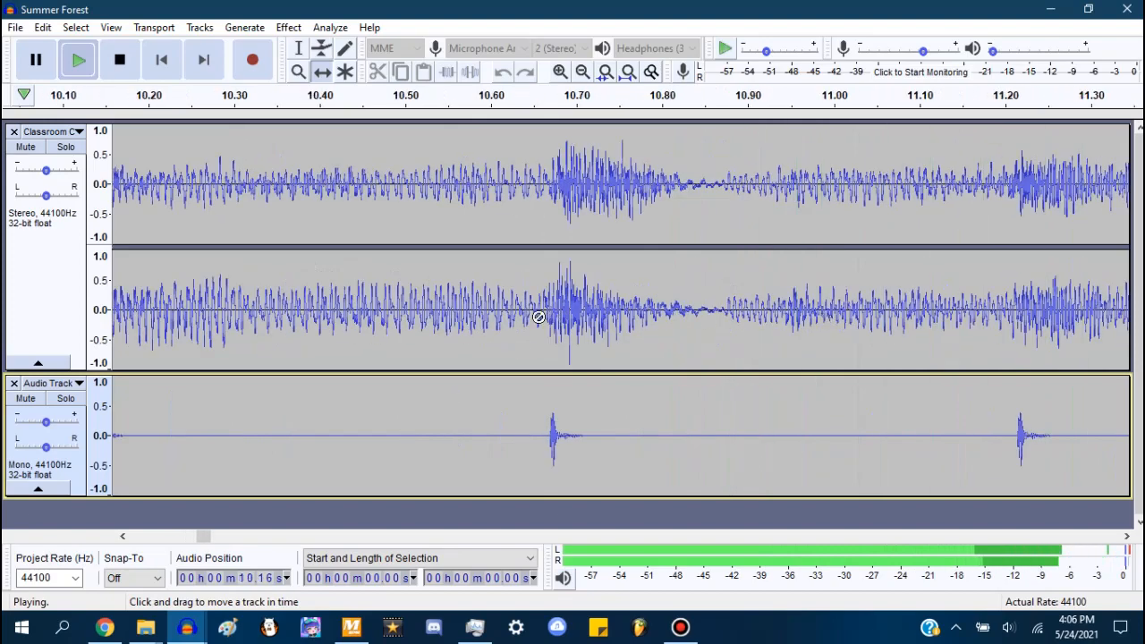
scroll(138, 184, down, 2)
drag(48, 424, 53, 424)
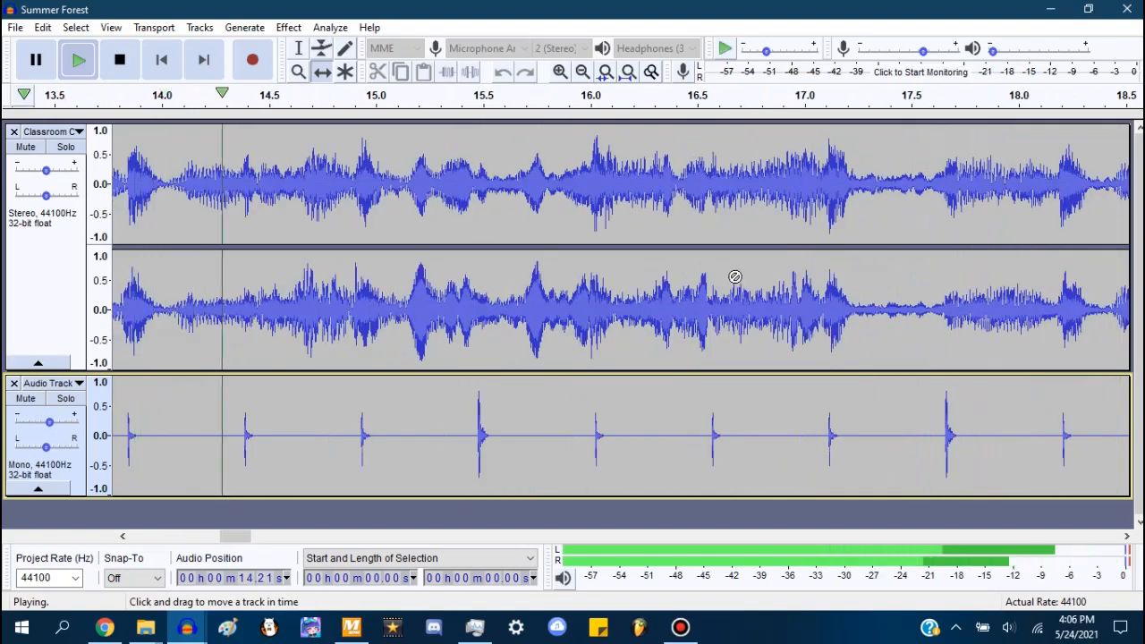
scroll(736, 276, up, 1)
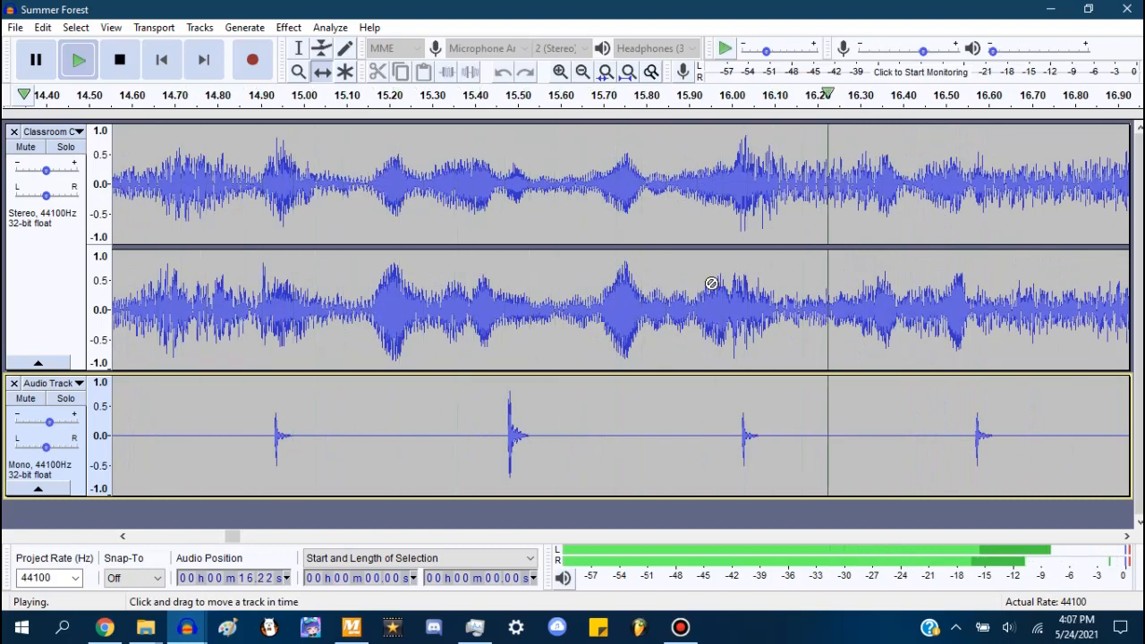
scroll(711, 283, up, 1)
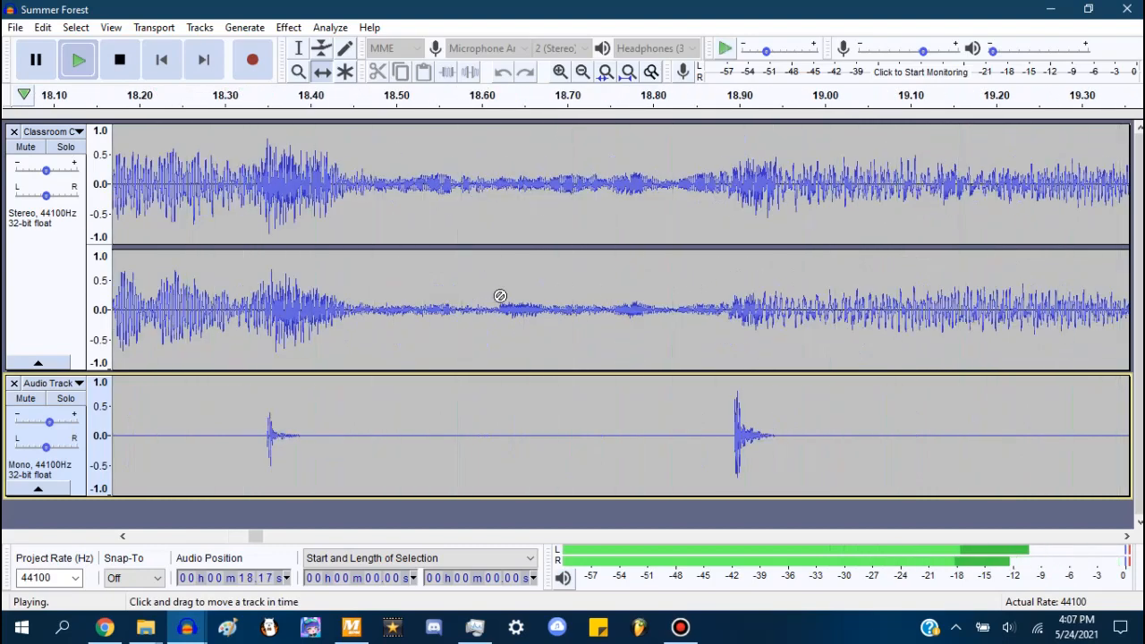
key(space)
Step: Select the rhythm track and examine how its ticks align with the beats at the song's opening
key(ctrl+f)
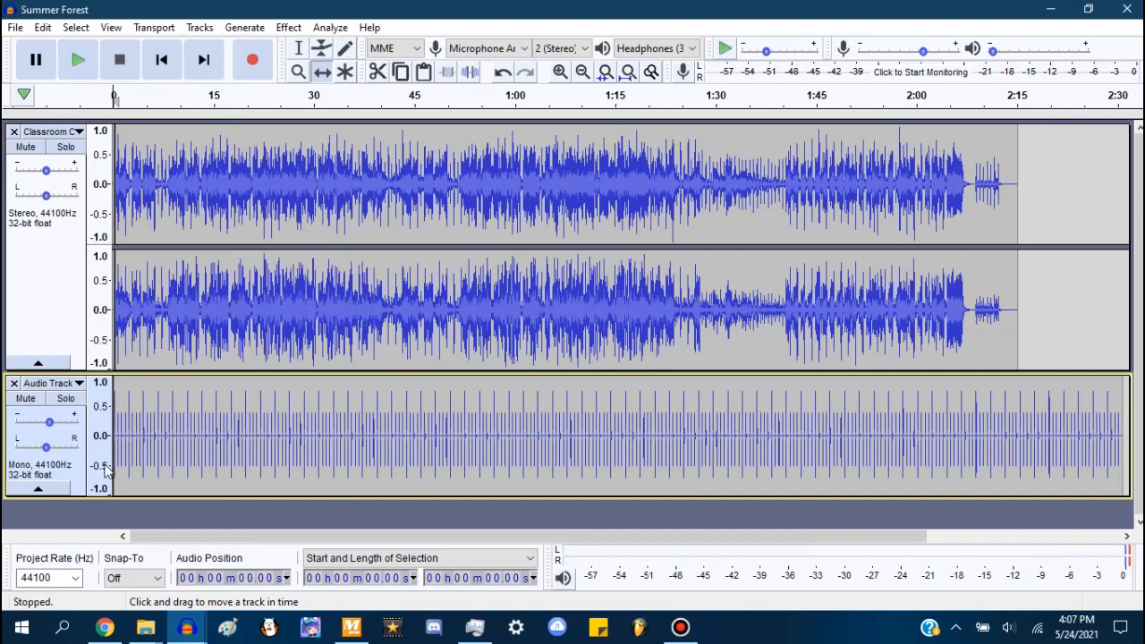
click(70, 476)
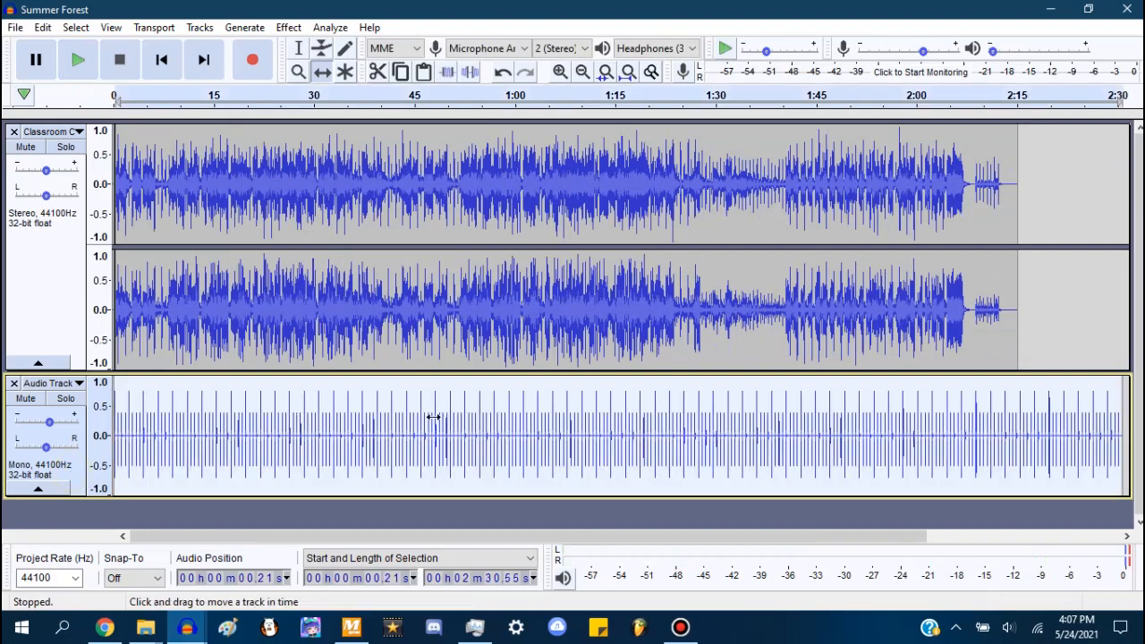
scroll(51, 286, up, 4)
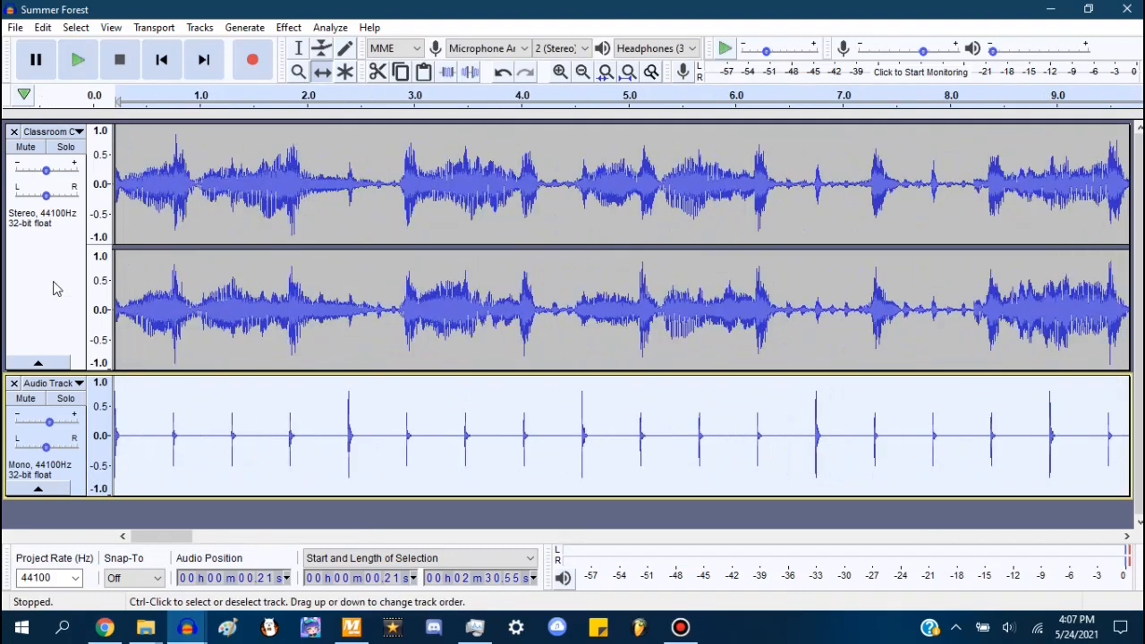
scroll(49, 291, up, 3)
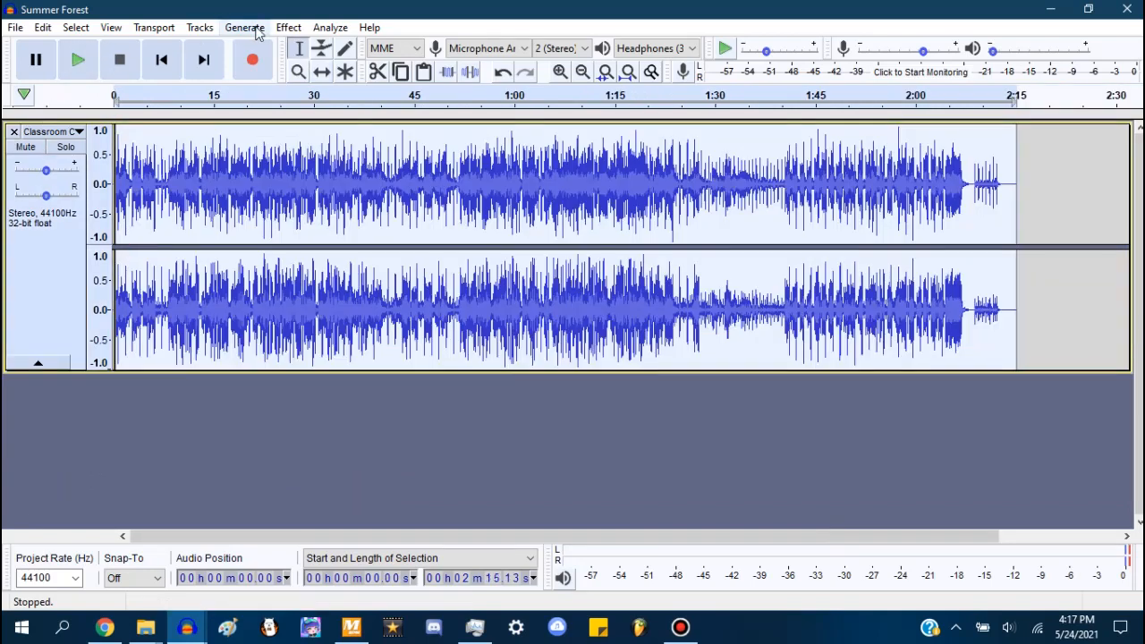
Step: Examine the Change Tempo options for the Classroom Chaos track and leave them without applying anything
click(288, 27)
click(374, 169)
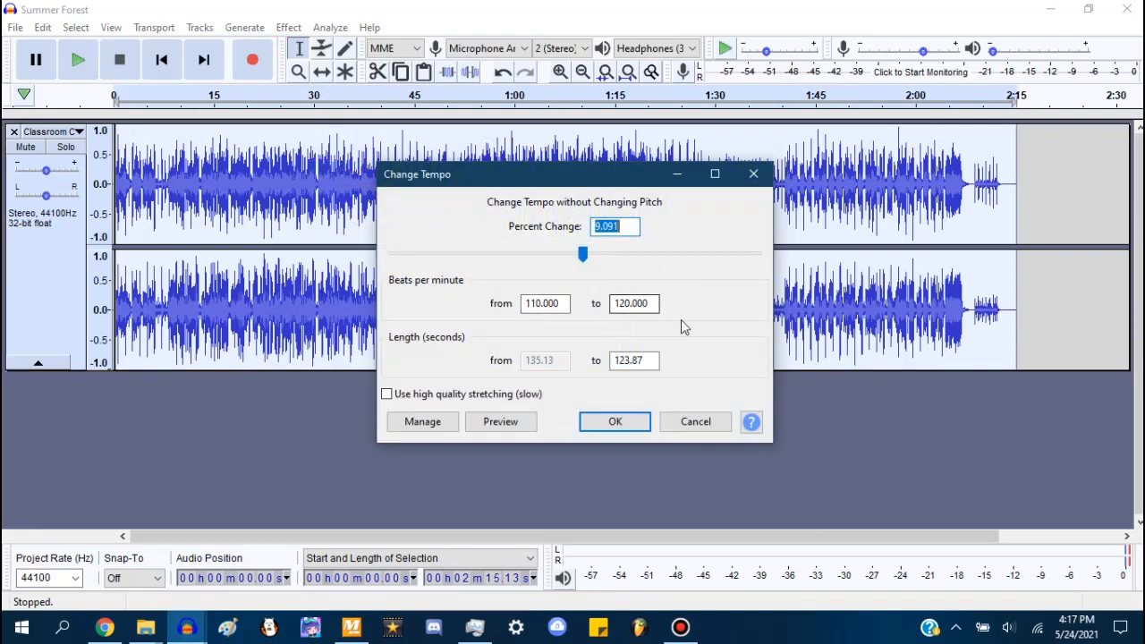
click(688, 421)
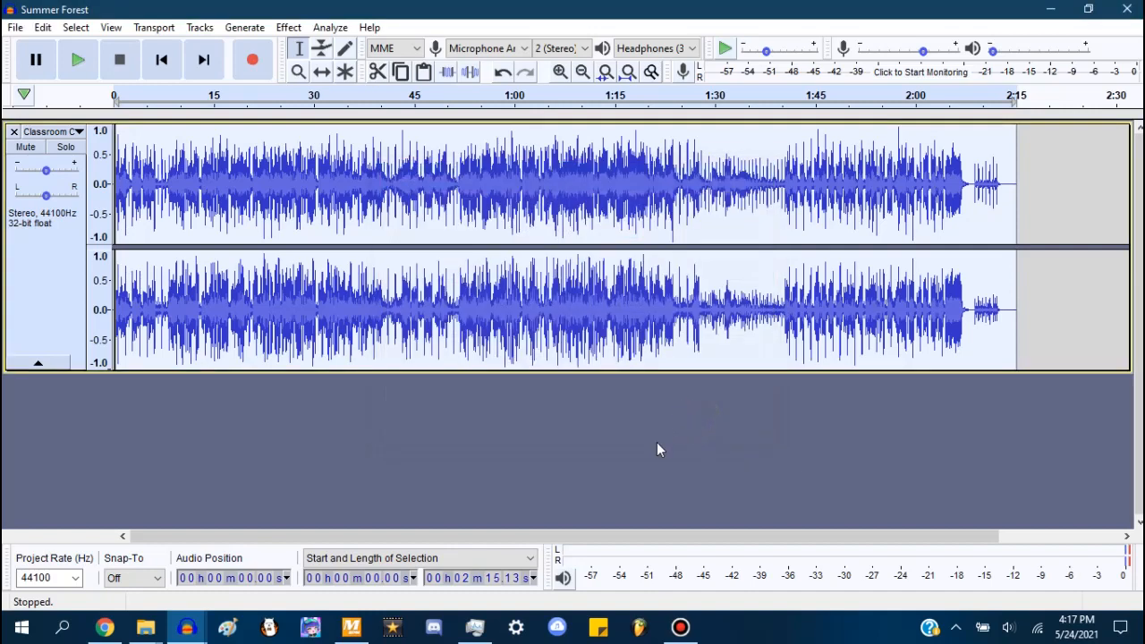
click(288, 27)
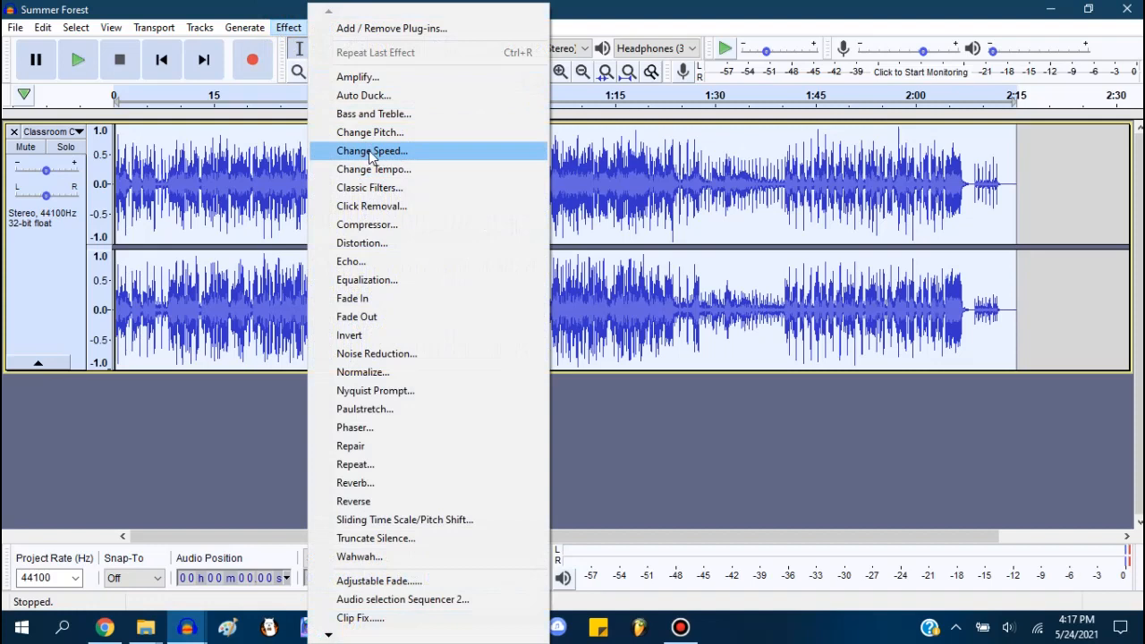
click(372, 172)
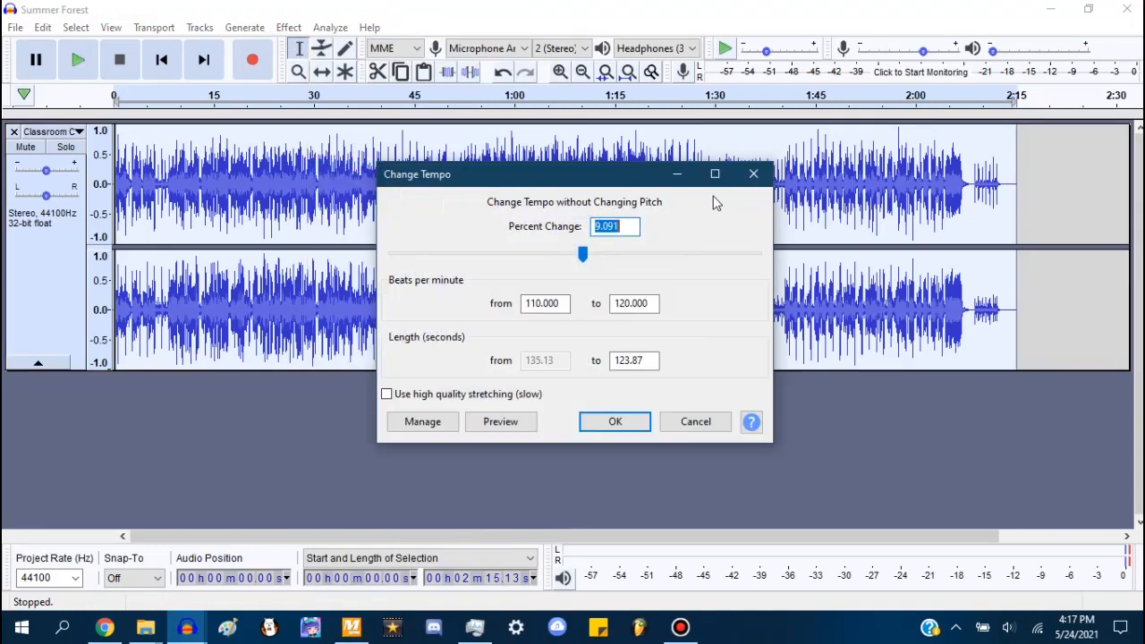
click(753, 173)
Step: Examine the Change Speed options for the Classroom Chaos track and leave them without applying anything
click(288, 28)
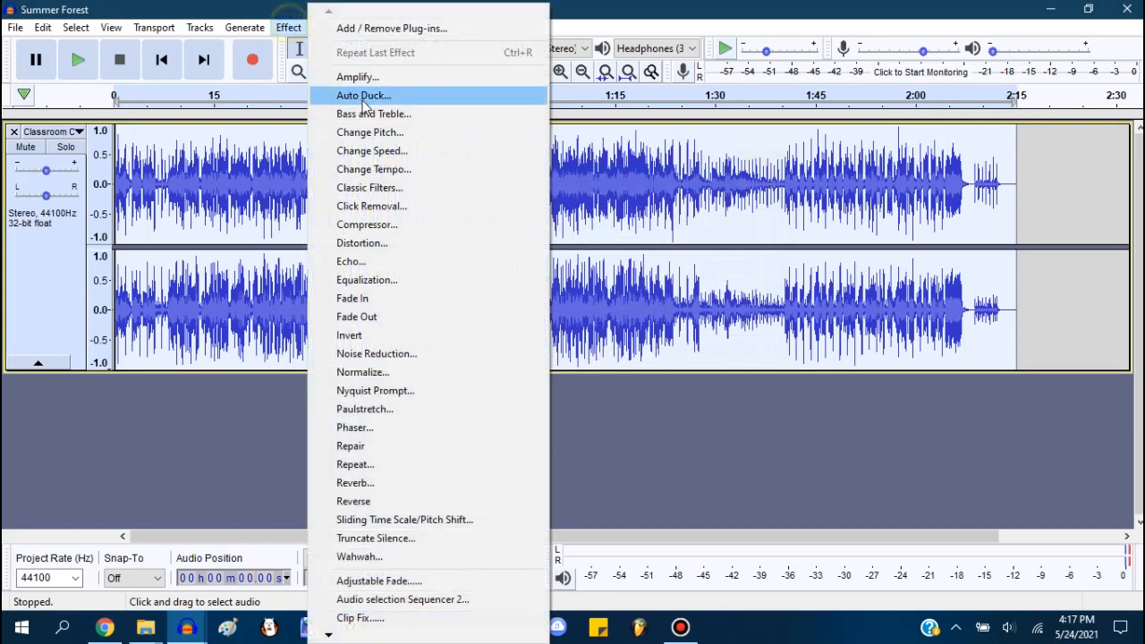
click(373, 150)
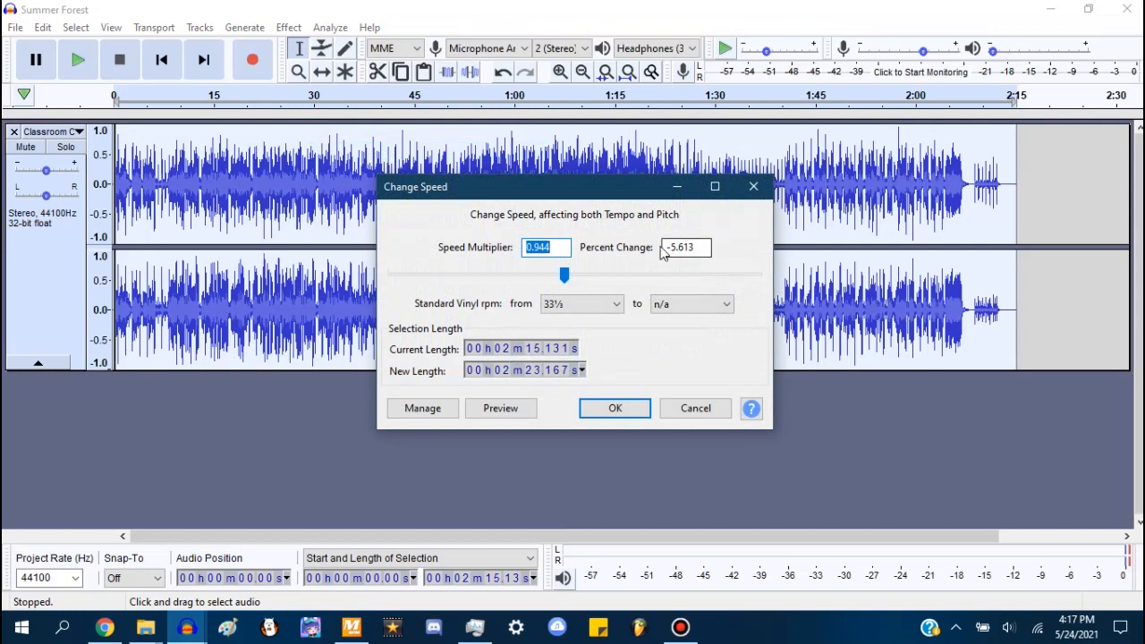
click(753, 186)
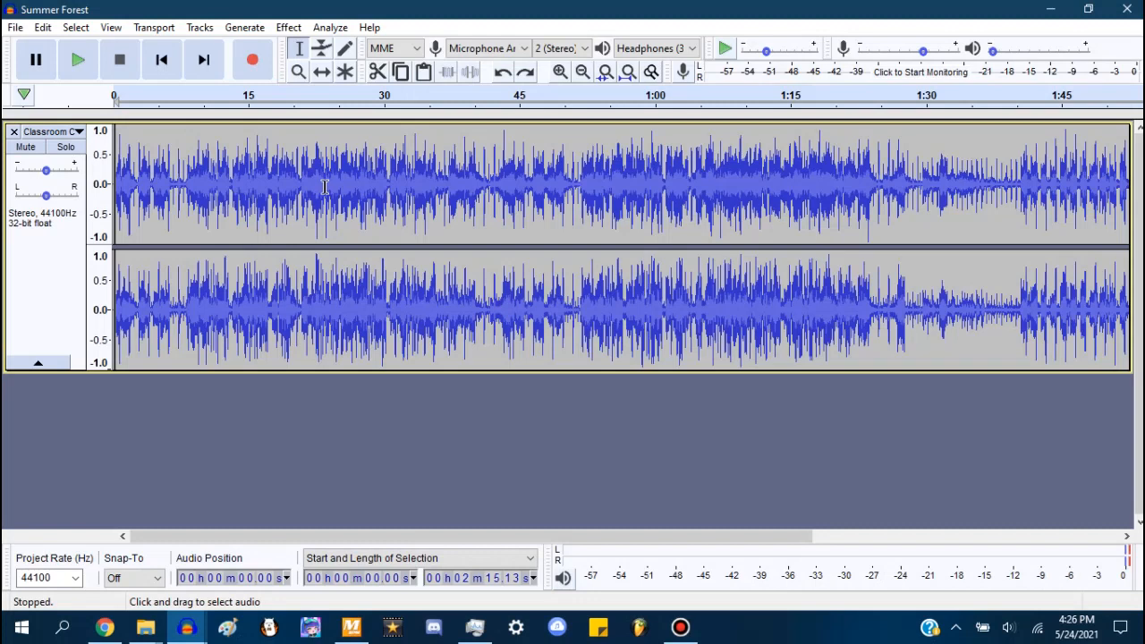
click(288, 26)
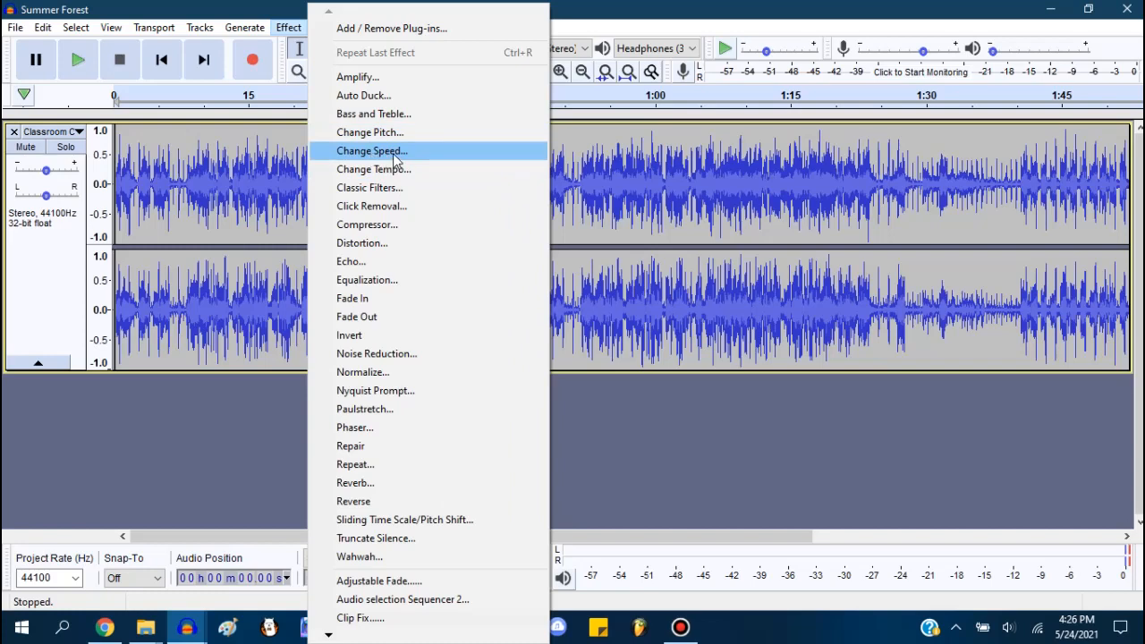
click(551, 423)
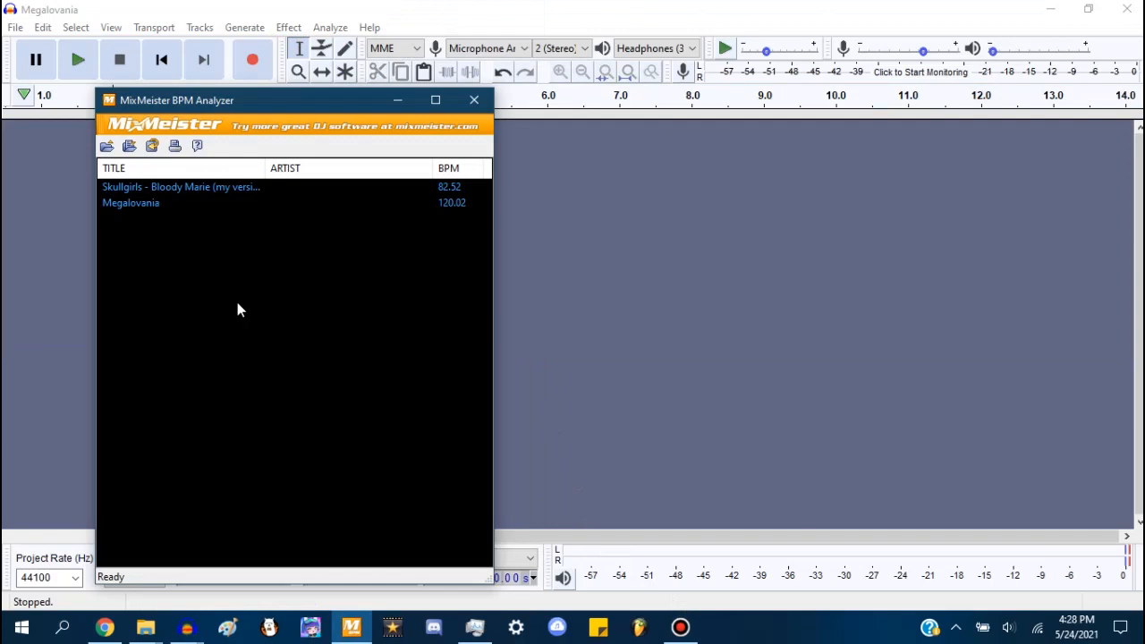
Step: Compare the BPM values of Megalovania and Skullgirls - Bloody Marie in MixMeister BPM Analyzer
click(169, 204)
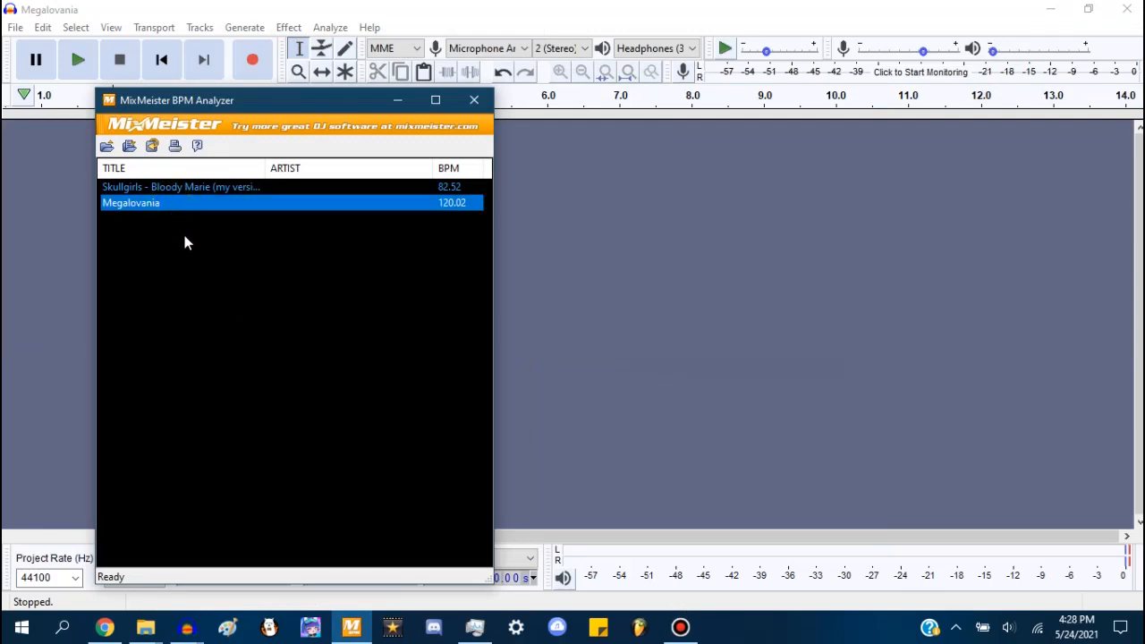
click(153, 239)
click(136, 204)
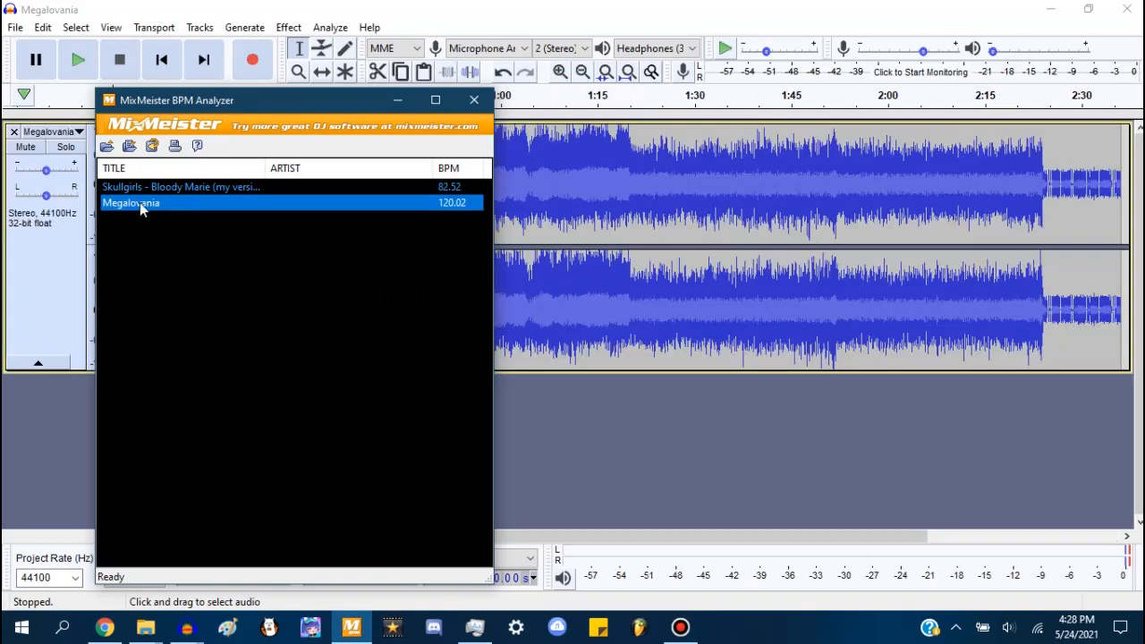
click(150, 189)
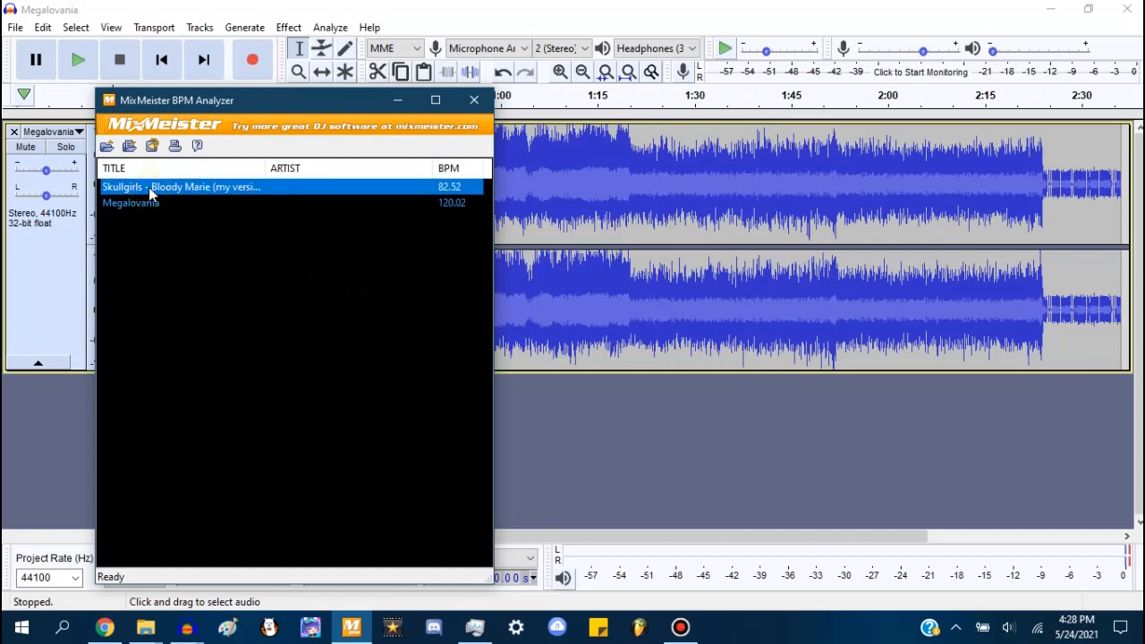
click(153, 204)
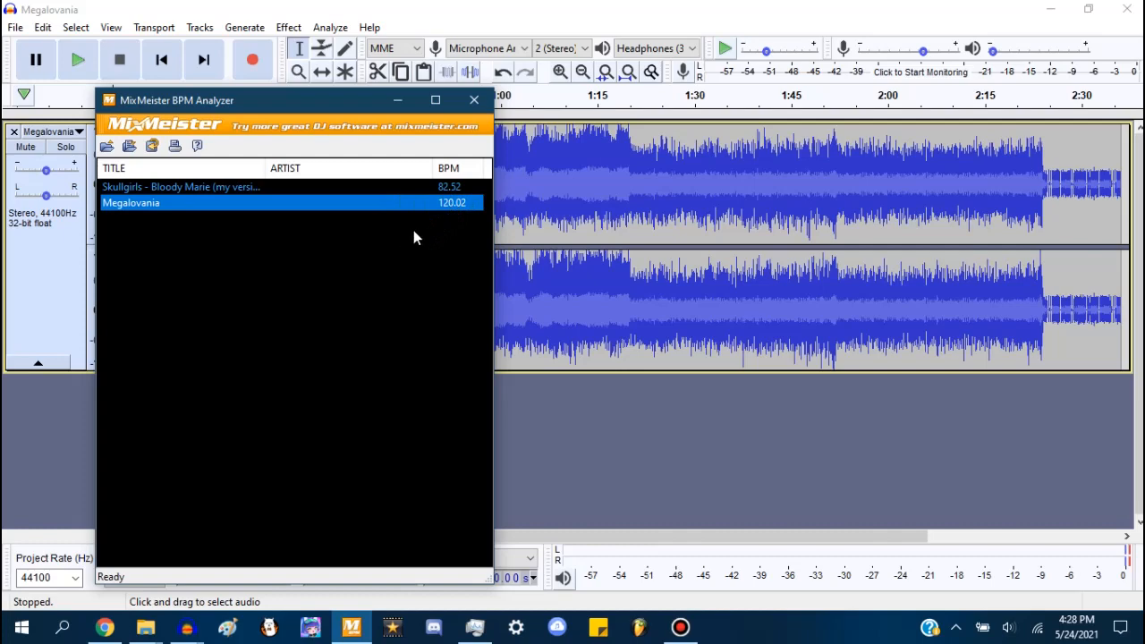
click(219, 190)
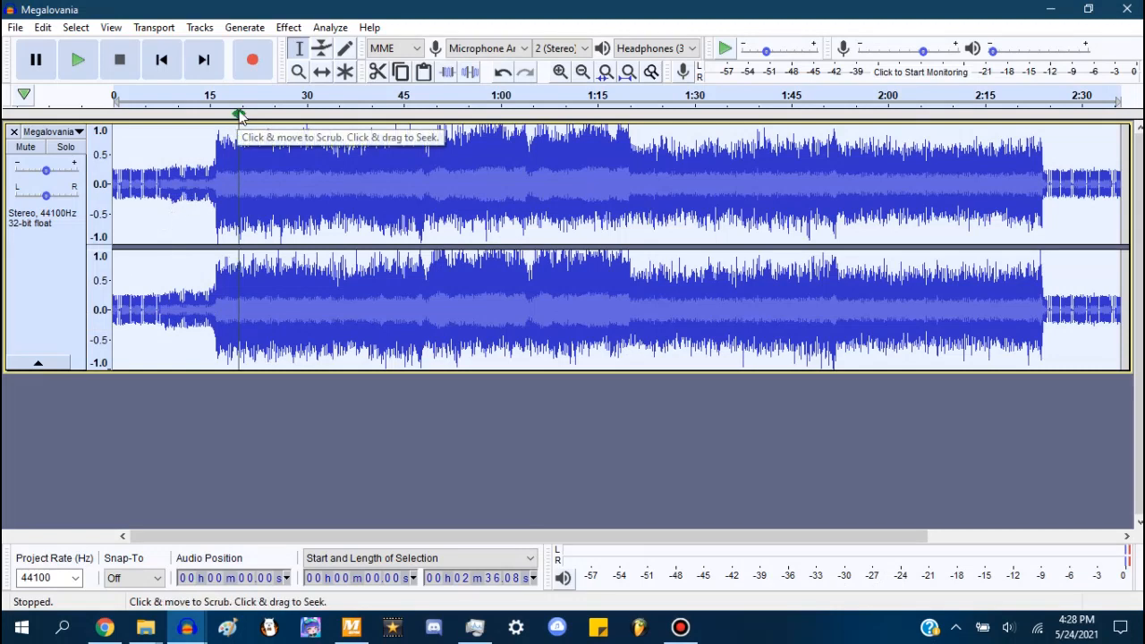
Step: Examine the percent change setting of the Change Speed effect for the Megalovania track, and close it without applying
click(288, 27)
click(355, 154)
click(707, 248)
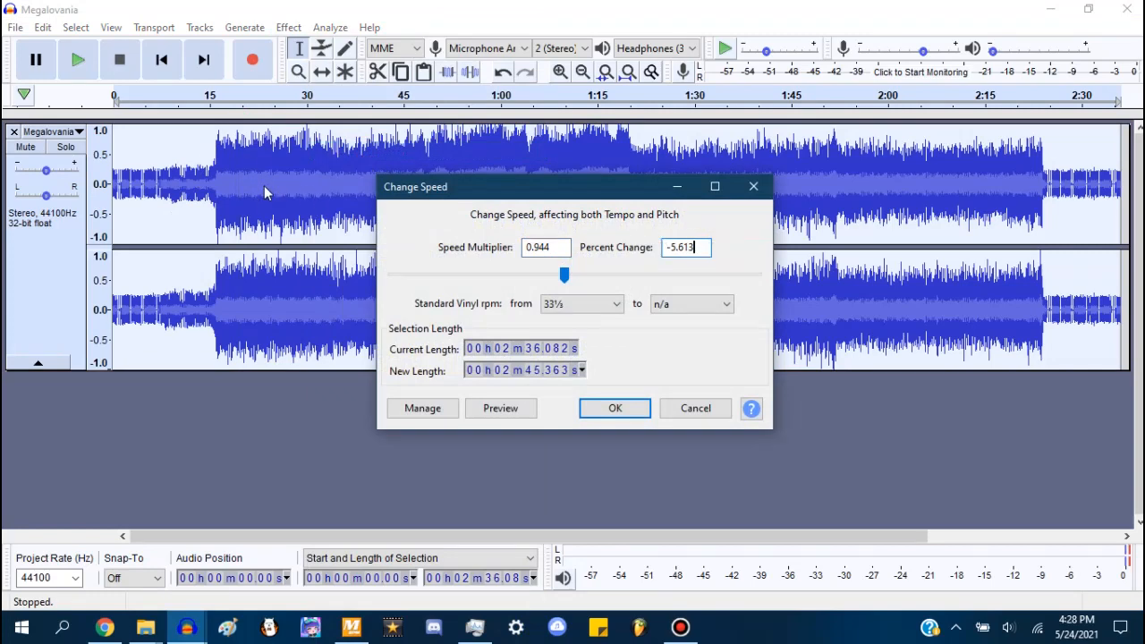
drag(698, 247, 658, 246)
click(753, 186)
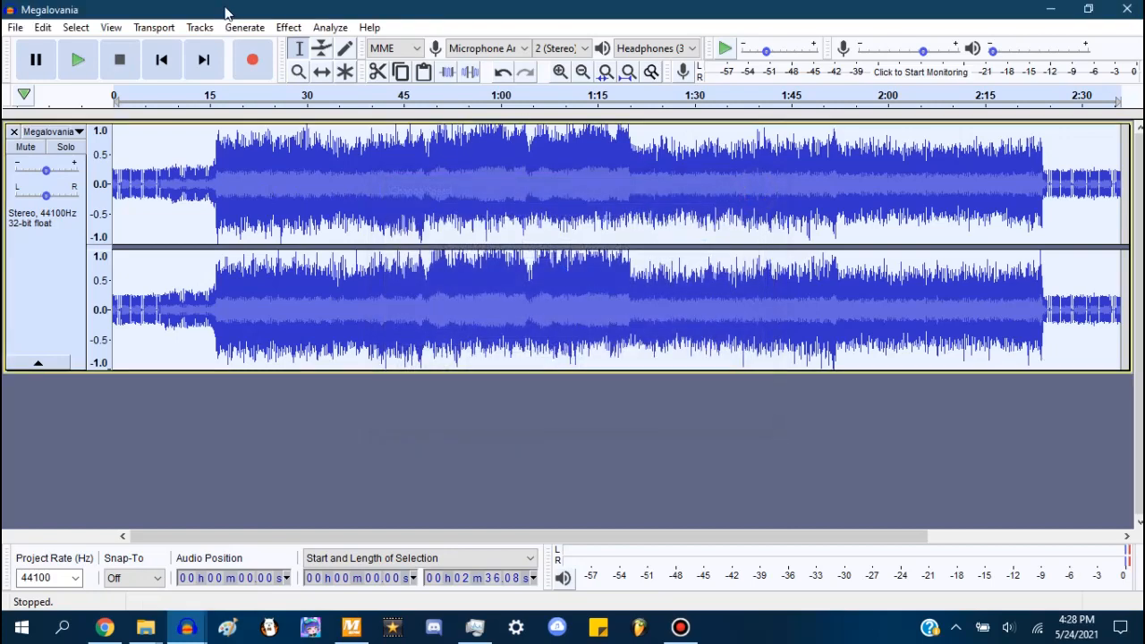
Step: In the Change Pitch effect for Megalovania, set the target pitch to A♯/B♭ in octave 2
click(289, 28)
click(377, 134)
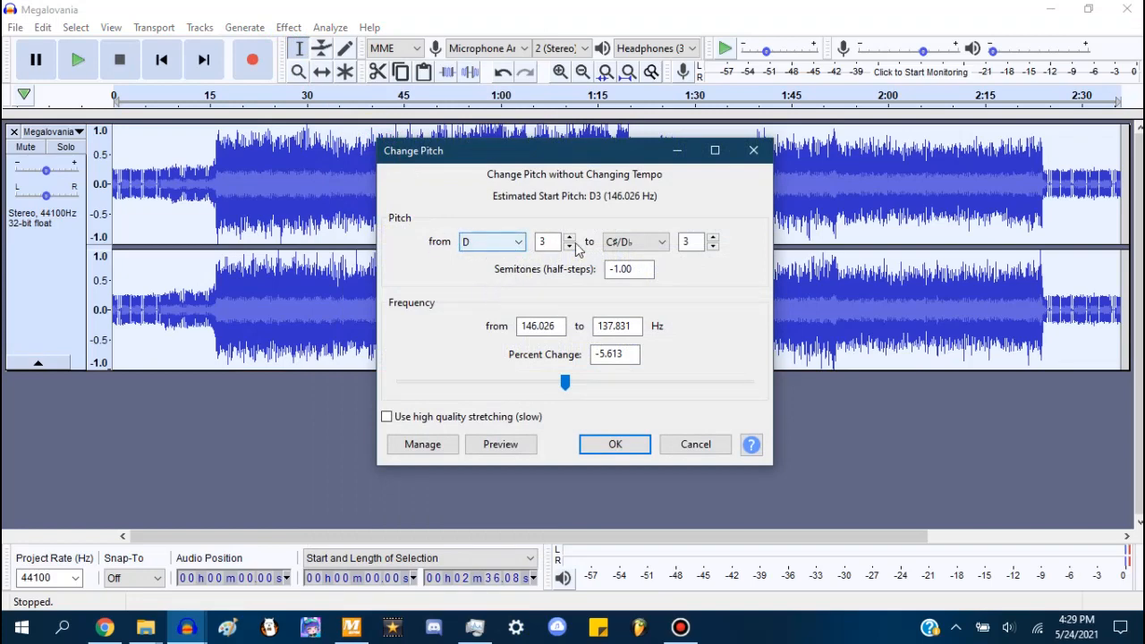
click(628, 244)
click(630, 383)
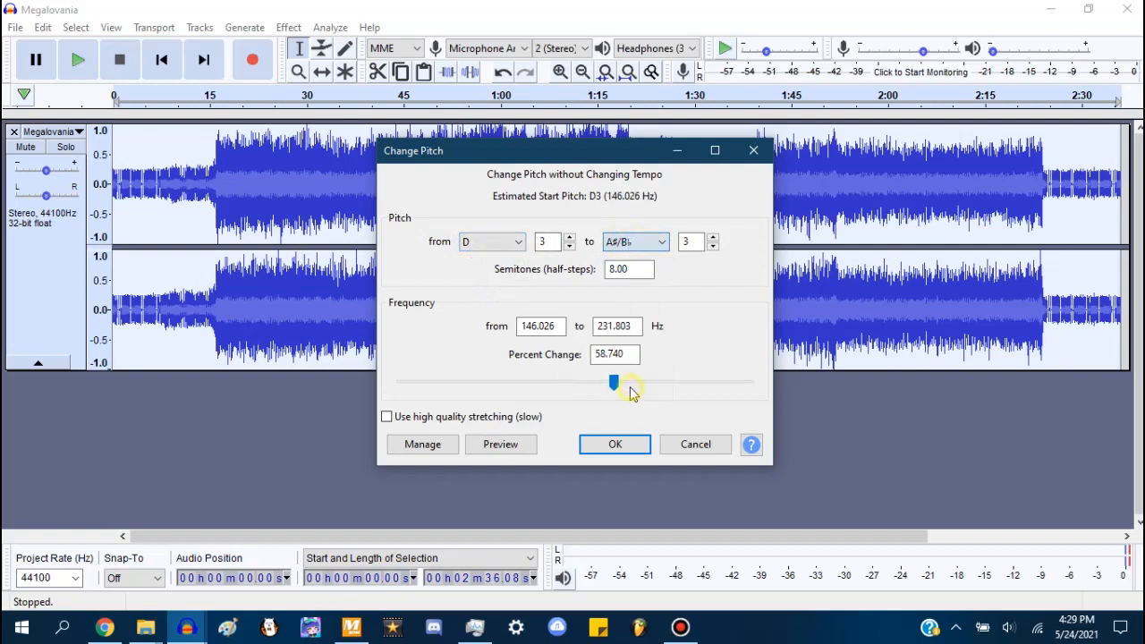
click(712, 246)
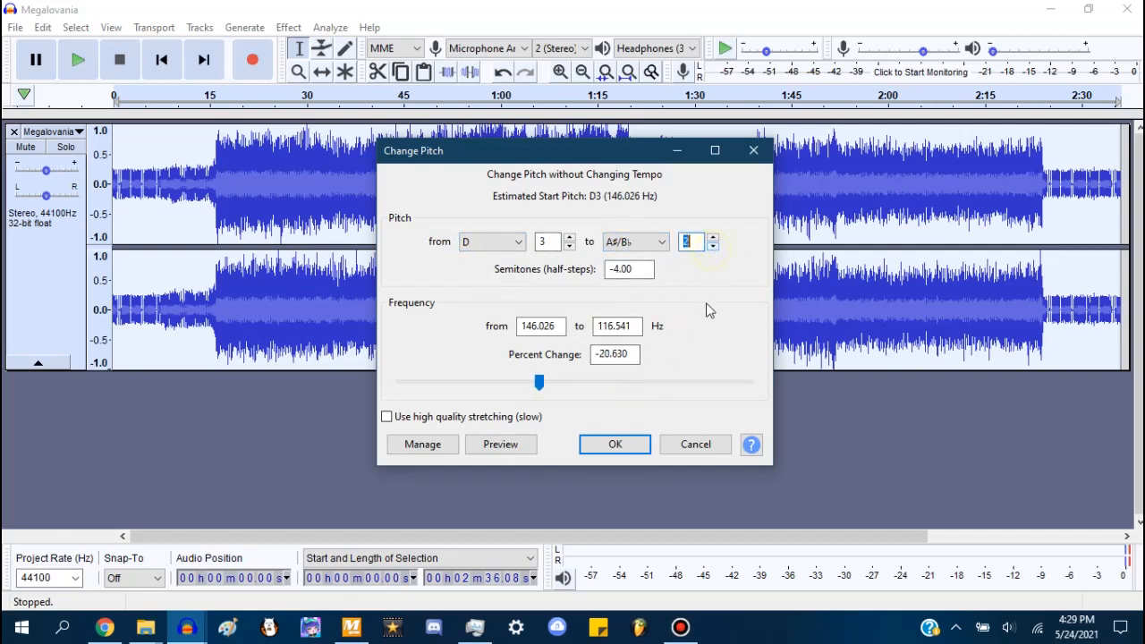
Step: Copy the percent change calculated for the pitch shift, and cancel the Change Pitch effect
drag(634, 355, 538, 355)
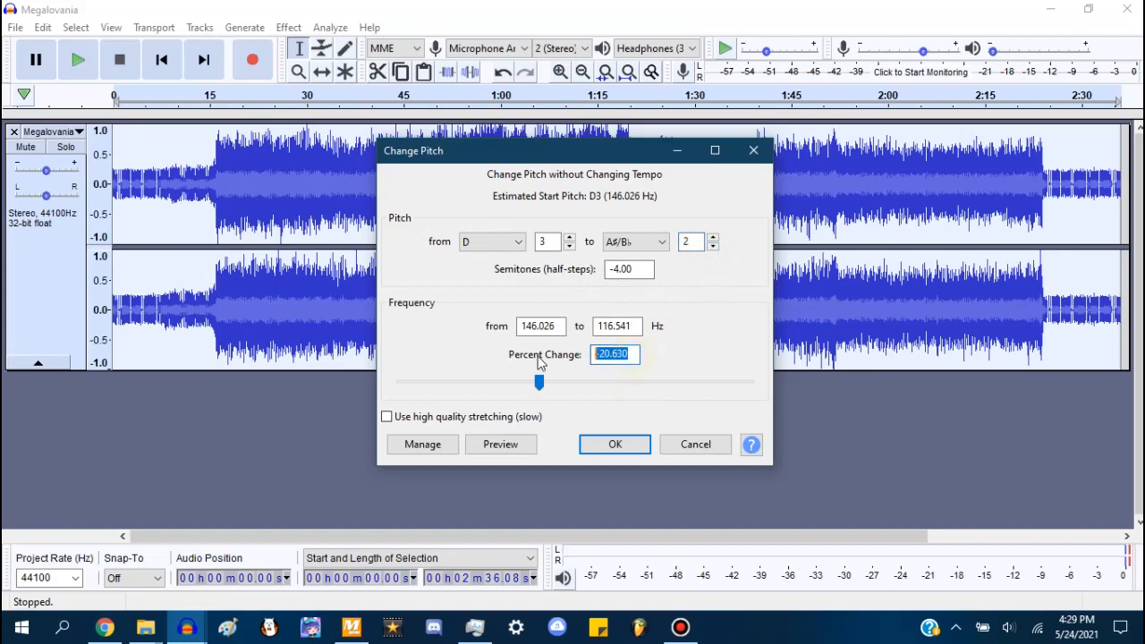
click(632, 357)
drag(636, 355, 489, 378)
key(ctrl+c)
key(BackSpace)
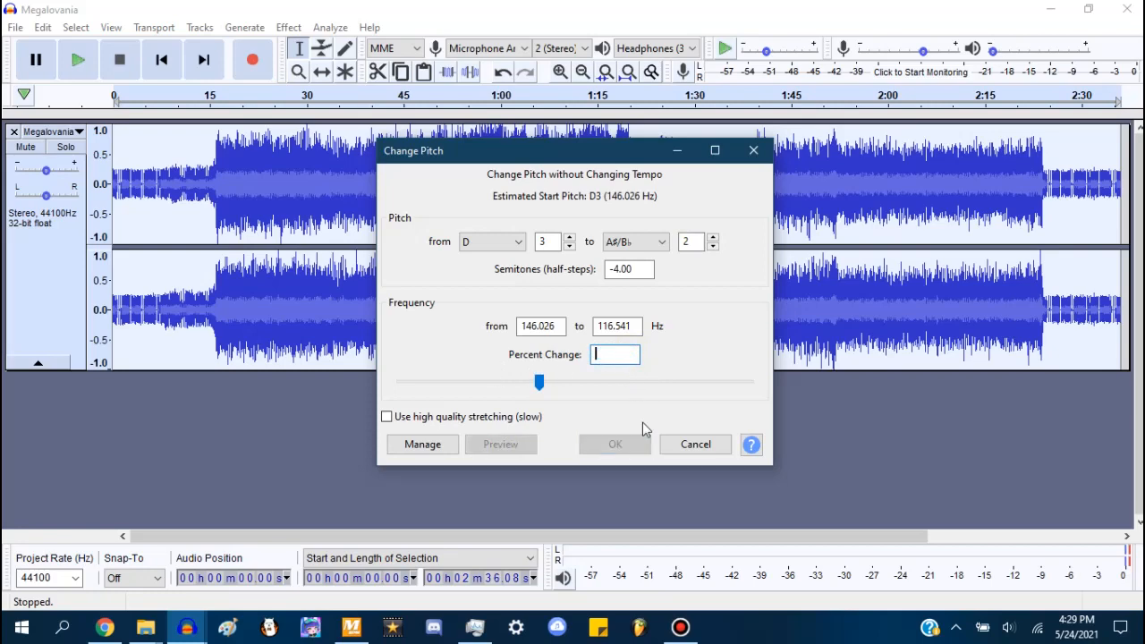
click(696, 444)
Step: Apply Change Speed to the Megalovania track with the copied percent change of -20.630
click(288, 27)
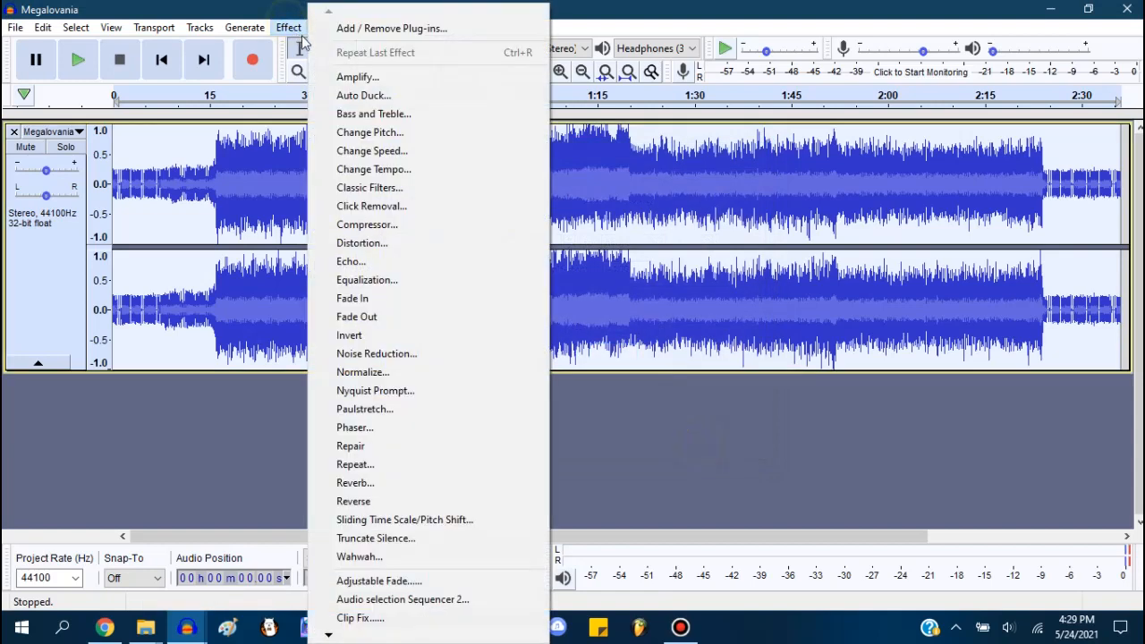
click(407, 154)
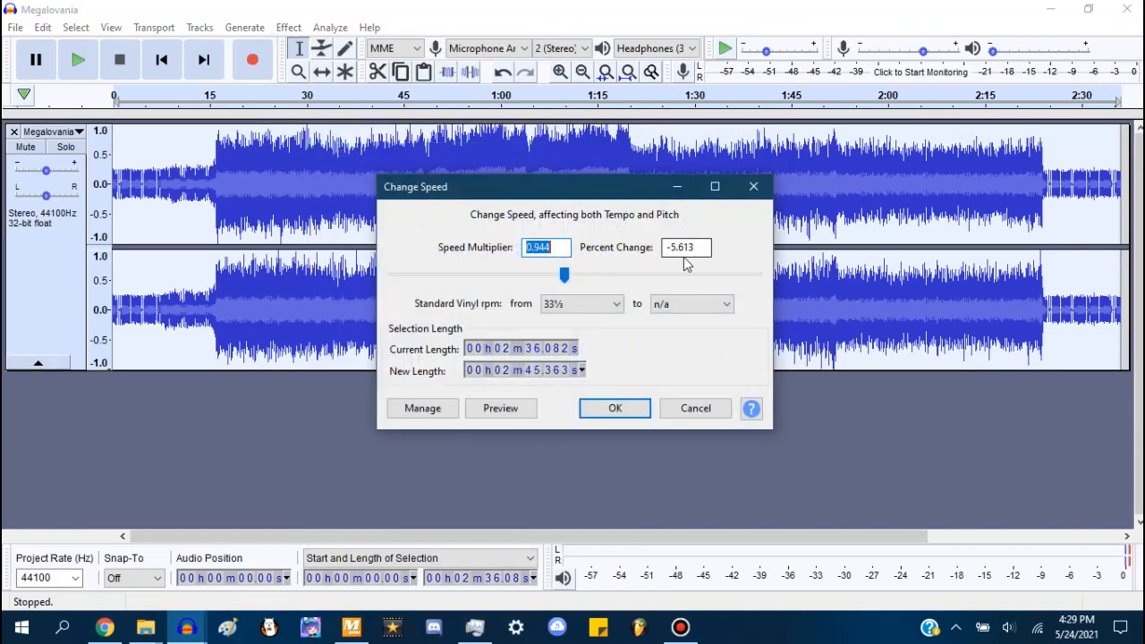
double_click(680, 248)
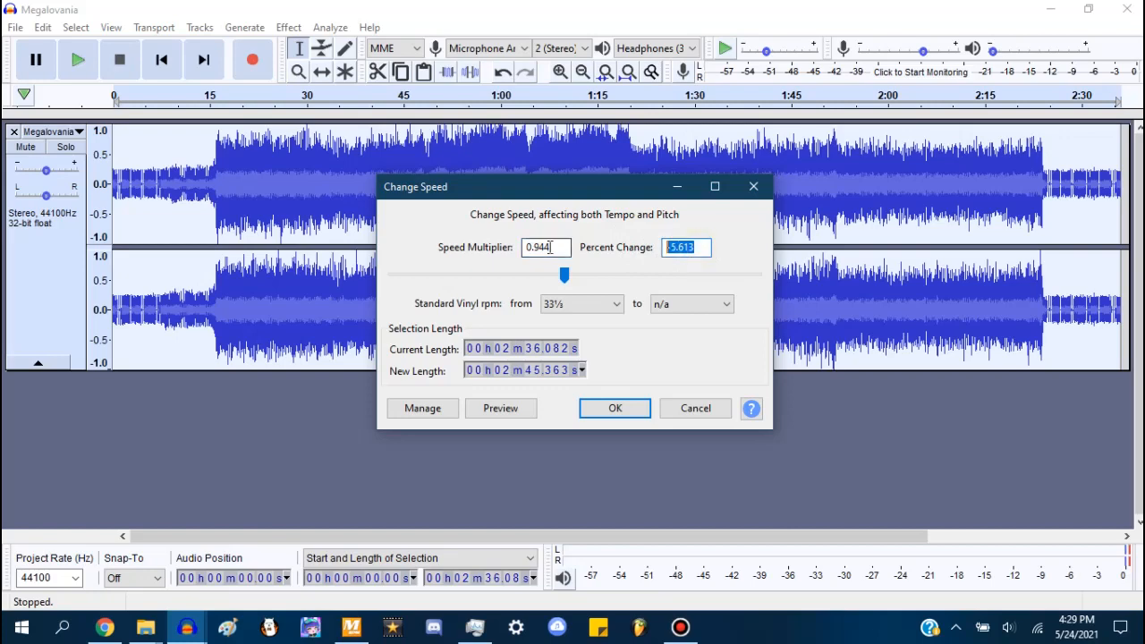
key(ctrl+v)
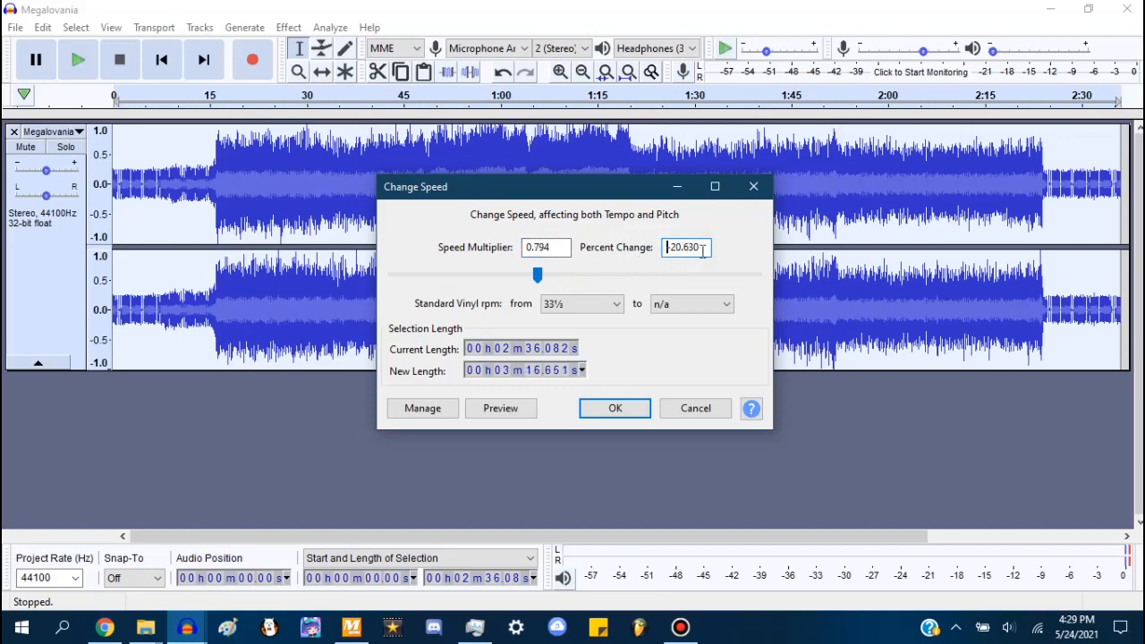
click(633, 408)
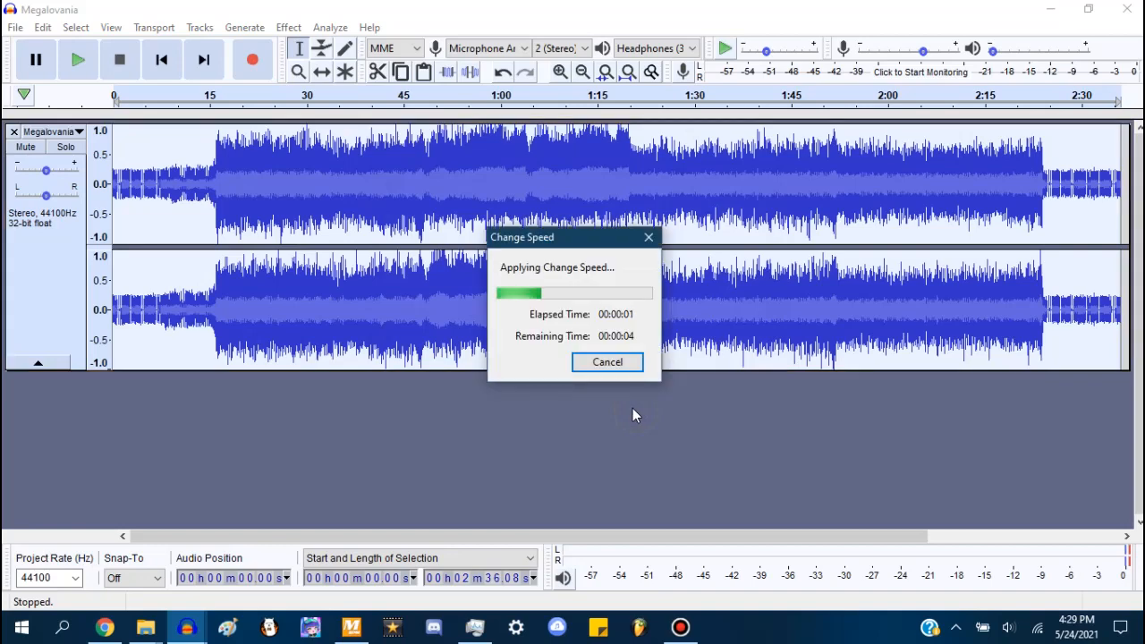
Step: Play the slowed Megalovania track from the beginning to hear the new pitch and speed, and stop playback
click(53, 315)
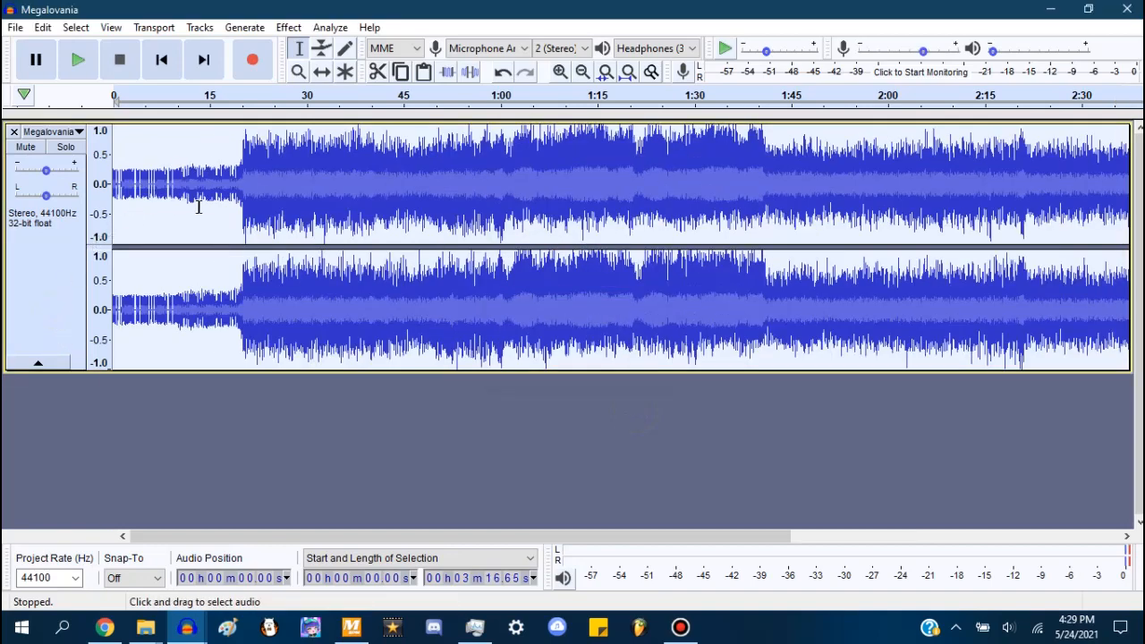
click(79, 60)
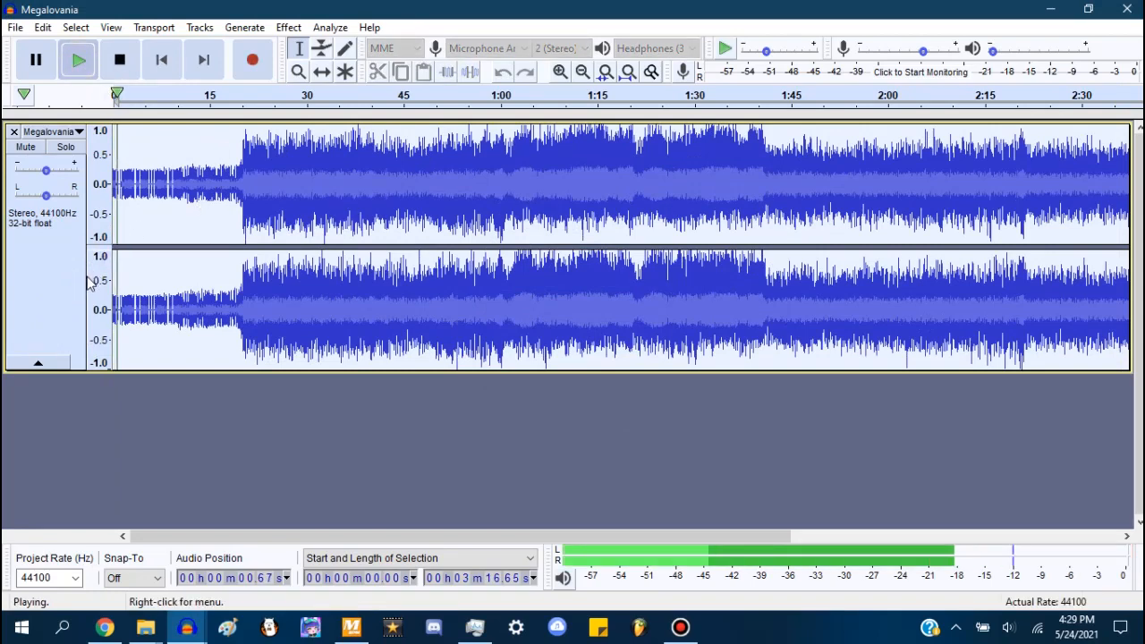
key(space)
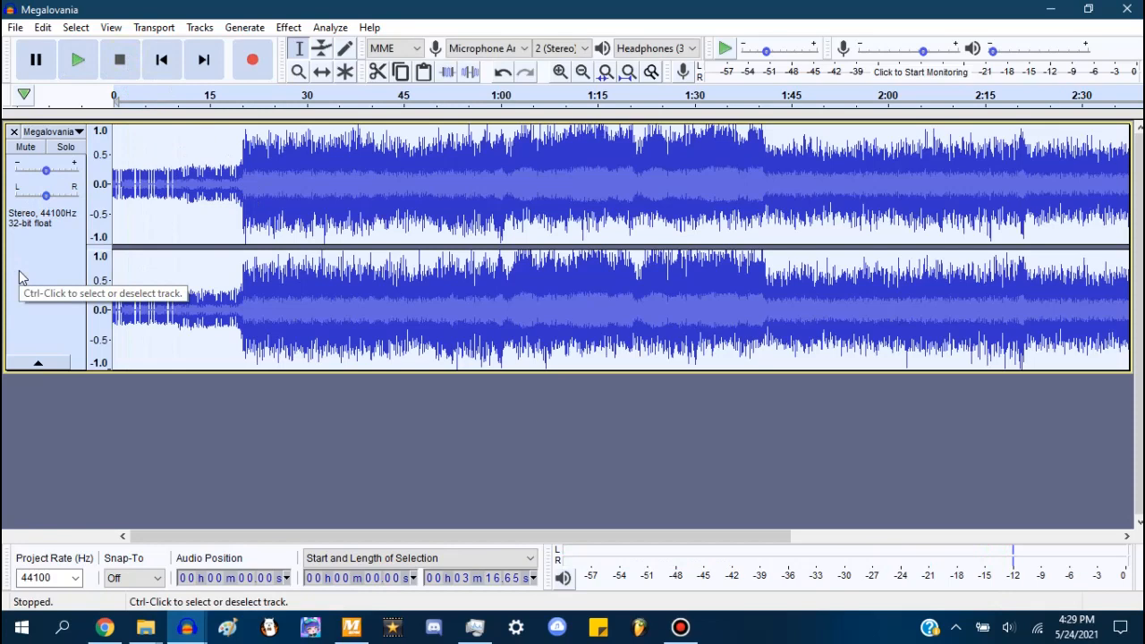
Step: Use Change Tempo to calculate Megalovania's new BPM from 120 BPM with a -20.630 percent change, and cancel without applying
click(289, 28)
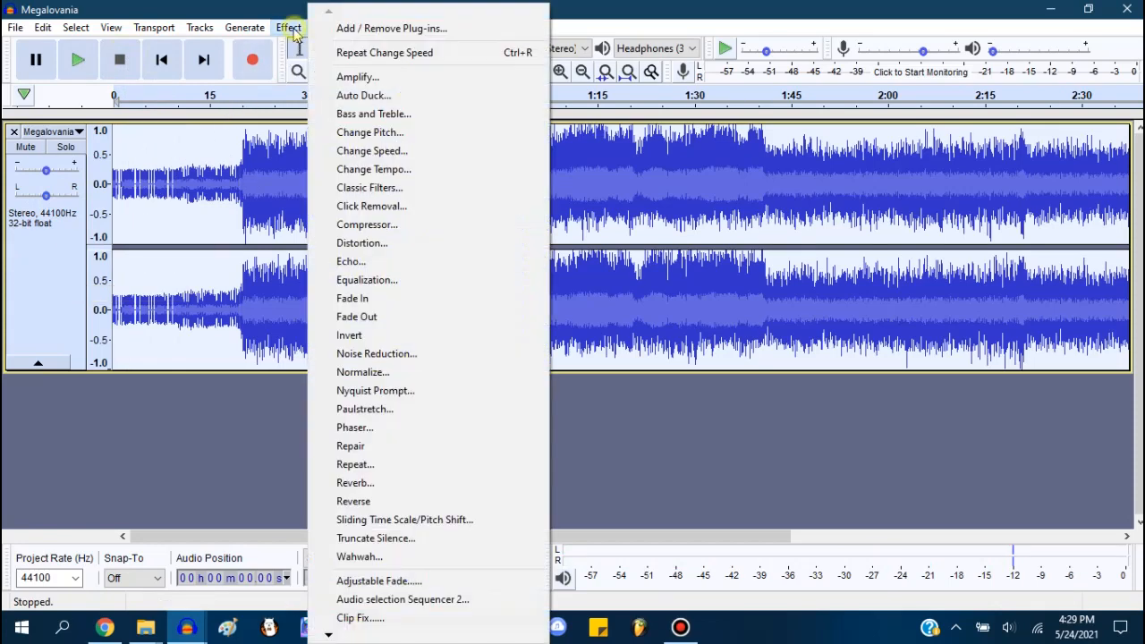
click(386, 171)
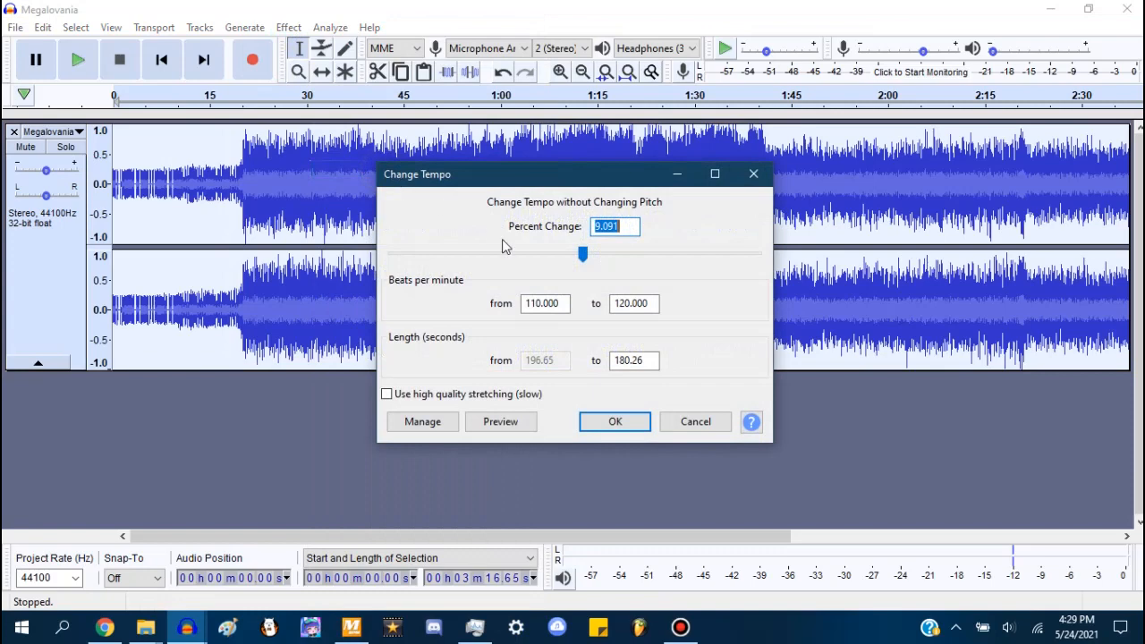
drag(568, 304, 518, 283)
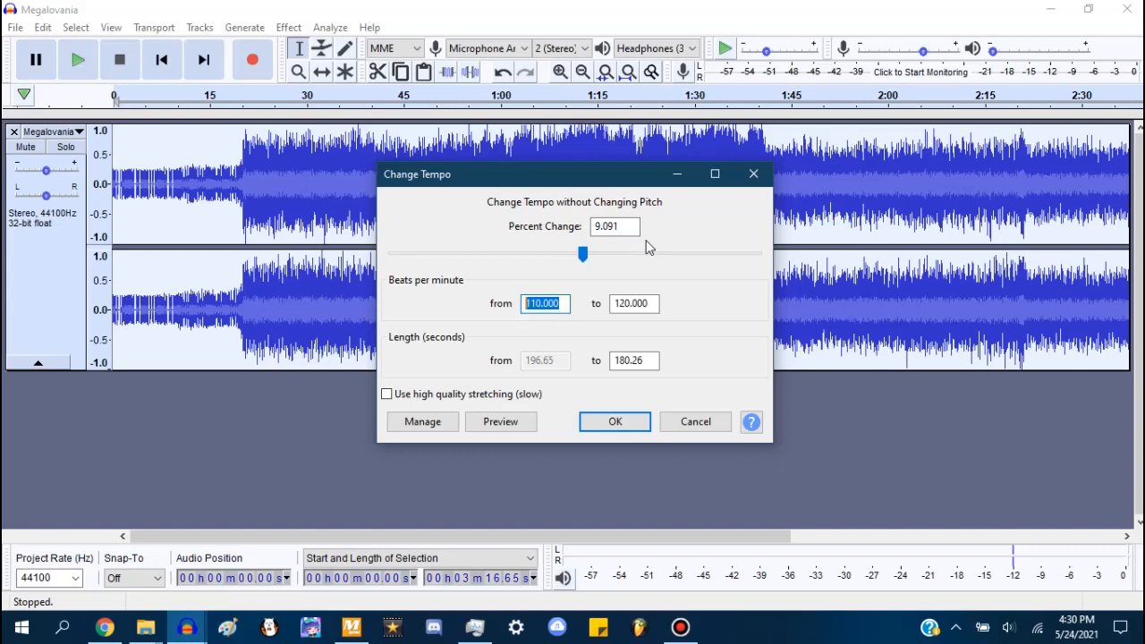
text(120)
double_click(617, 226)
text(-20.630)
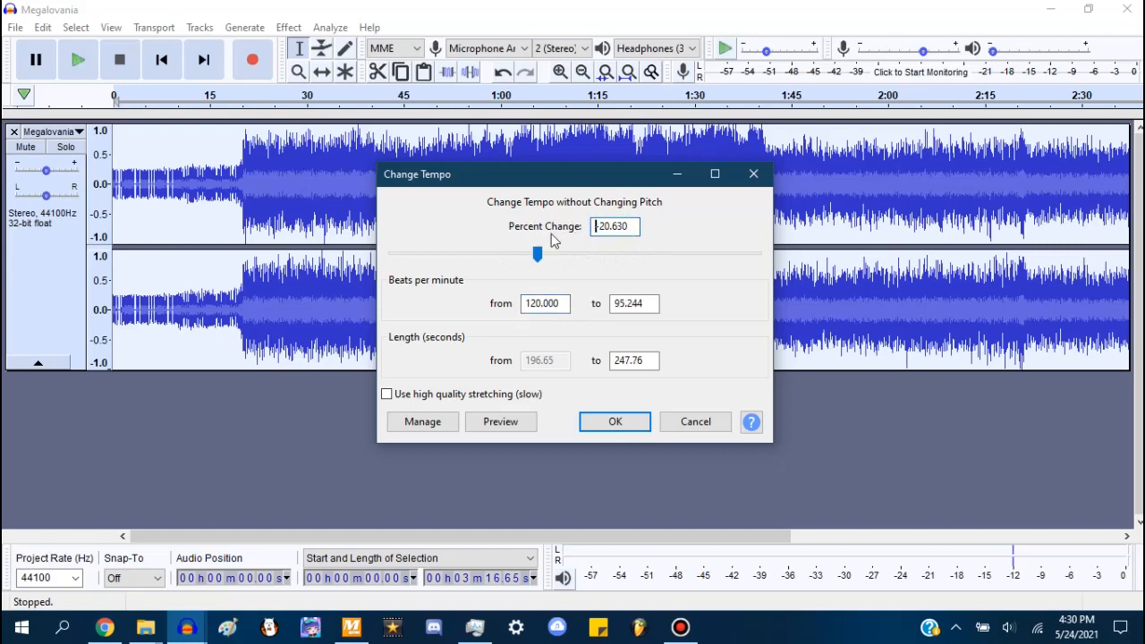
double_click(653, 304)
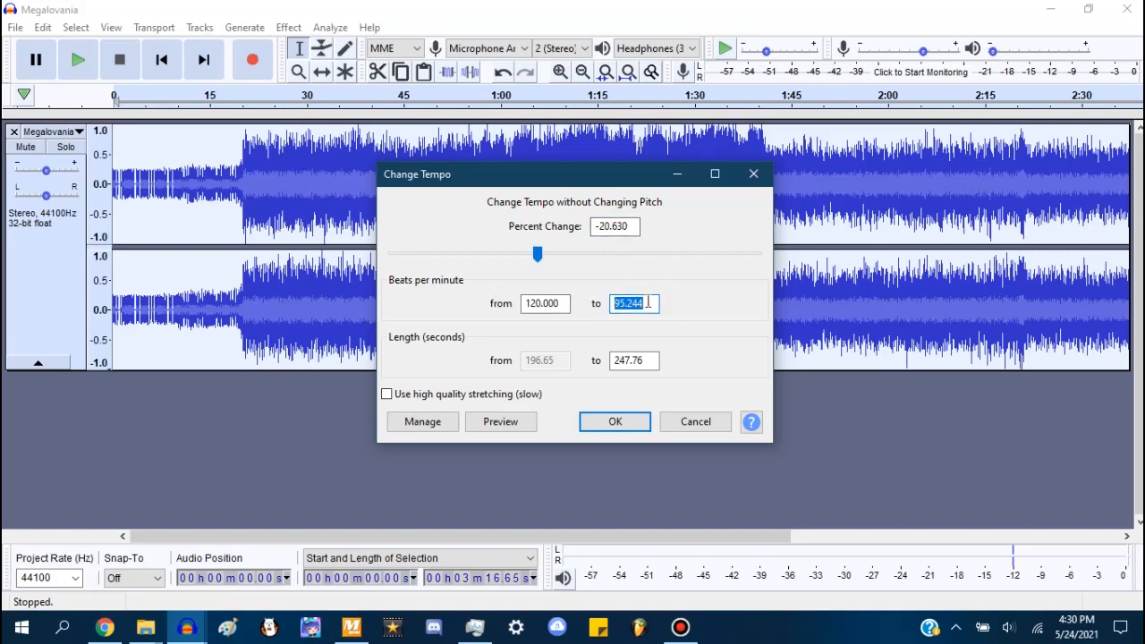
drag(655, 302, 558, 306)
click(697, 421)
Step: Check both songs' BPM values in MixMeister BPM Analyzer, and fit the Audacity tracks to the window height
click(351, 627)
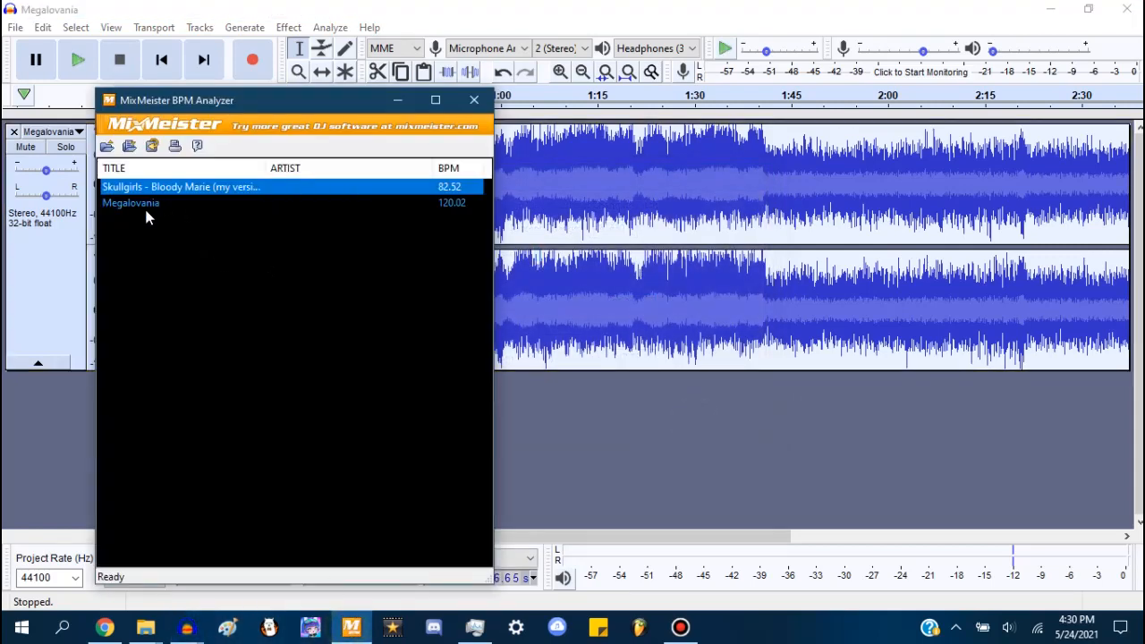
drag(608, 457, 605, 456)
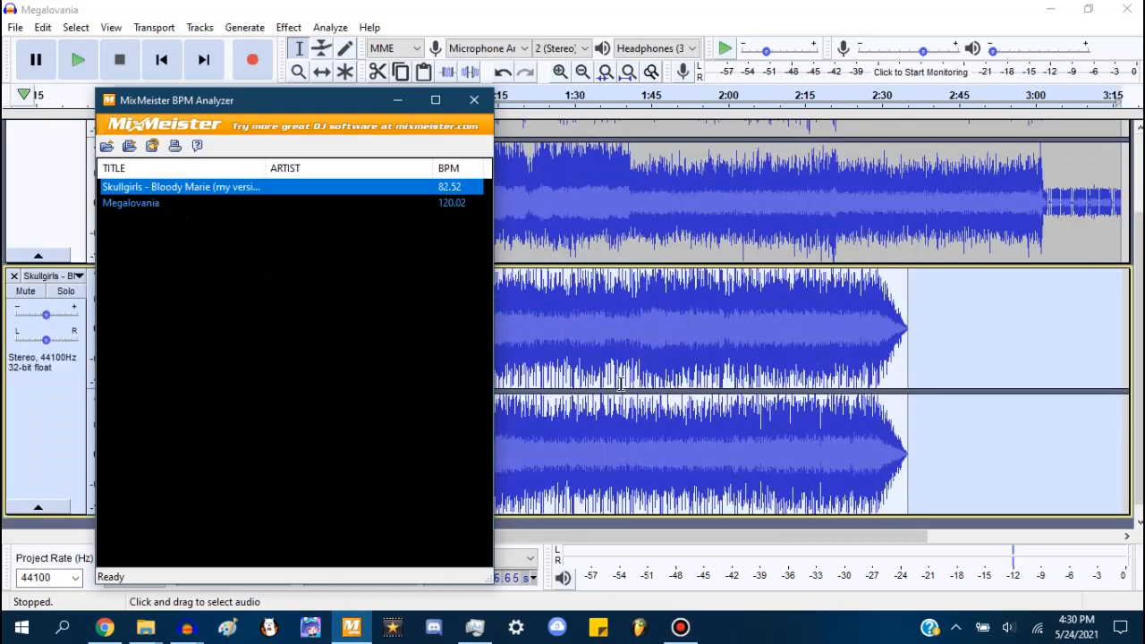
click(616, 296)
scroll(284, 217, up, 3)
click(283, 218)
click(111, 26)
mouse_move(143, 65)
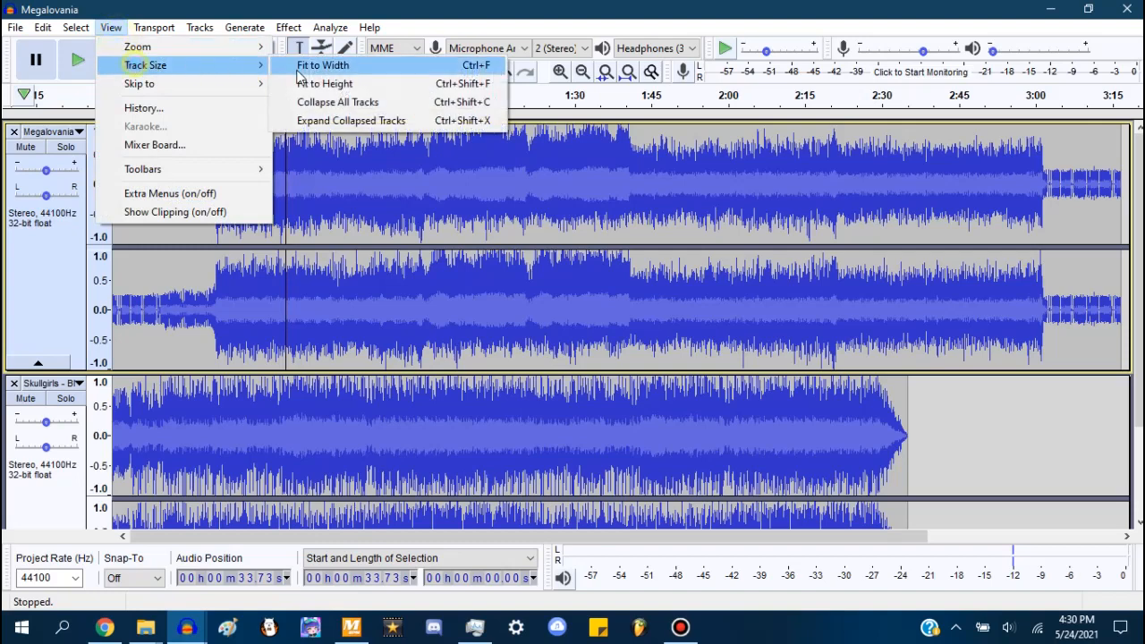
click(308, 80)
click(55, 257)
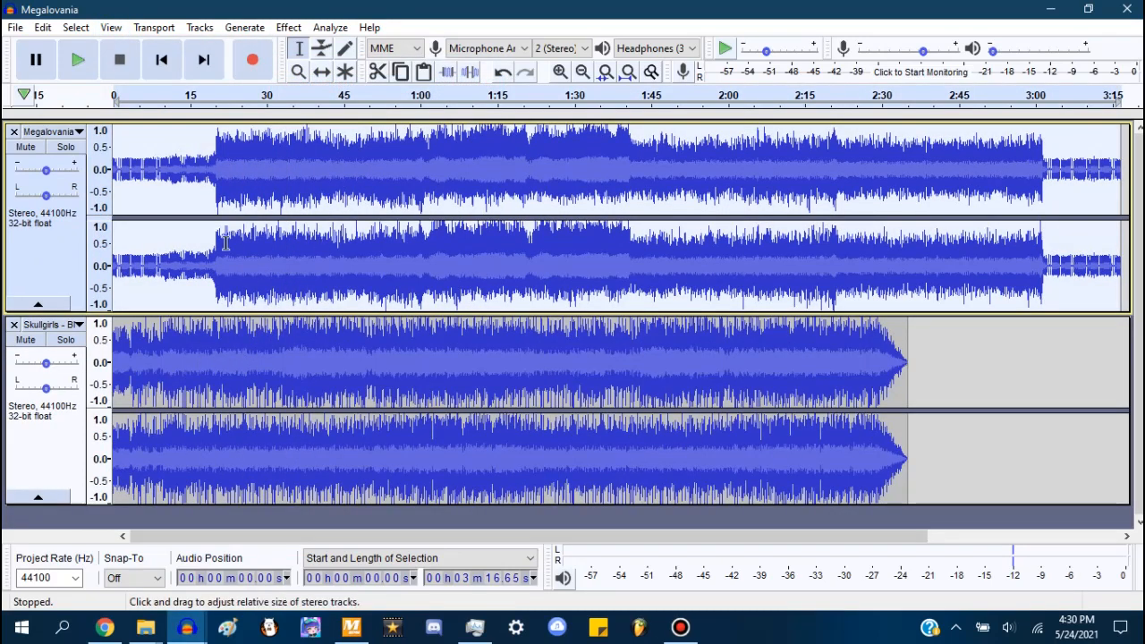
Step: Change the tempo of the Skullgirls track from 82.5 to 95.244 BPM without changing its pitch
click(52, 472)
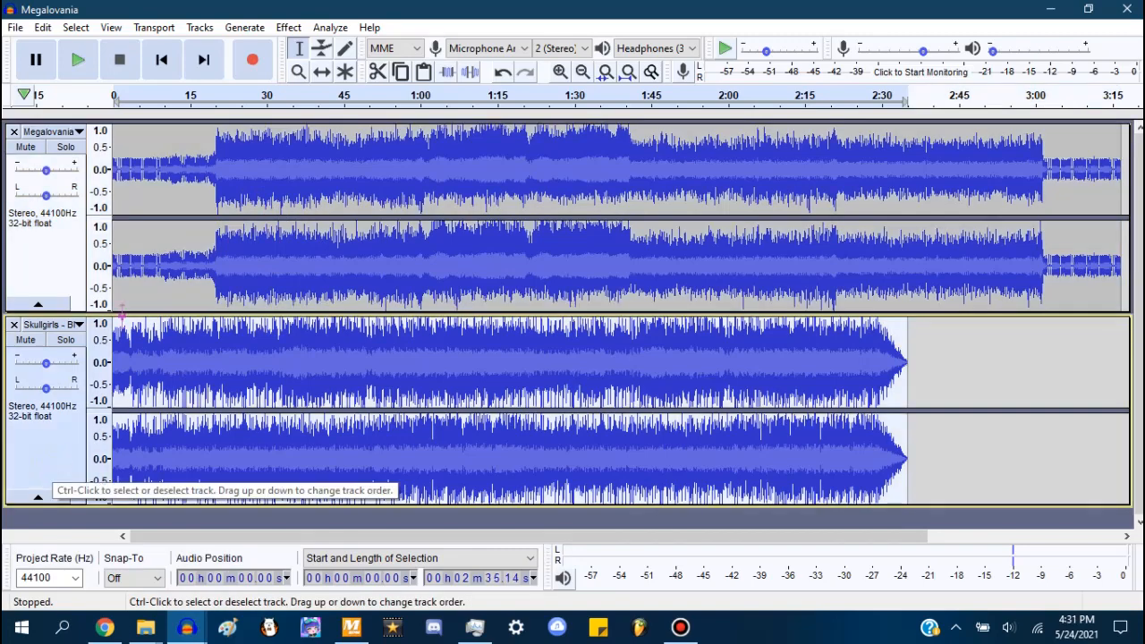
click(288, 26)
click(372, 170)
drag(568, 303, 450, 301)
click(344, 628)
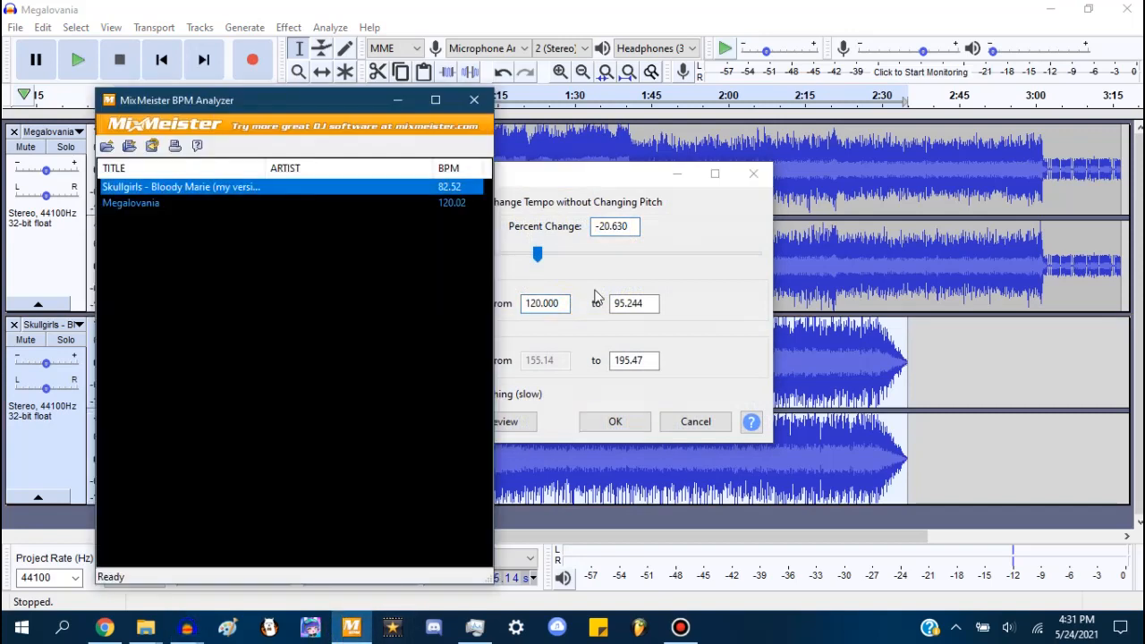
click(560, 304)
drag(560, 304, 438, 308)
text(82.500)
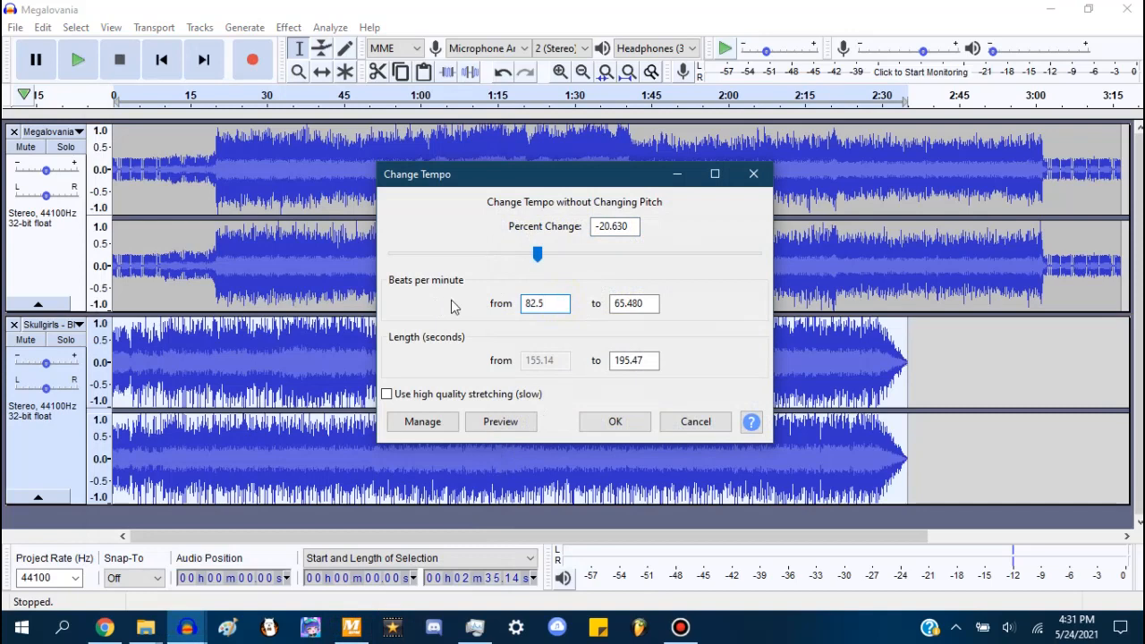
key(Tab)
text(95.244)
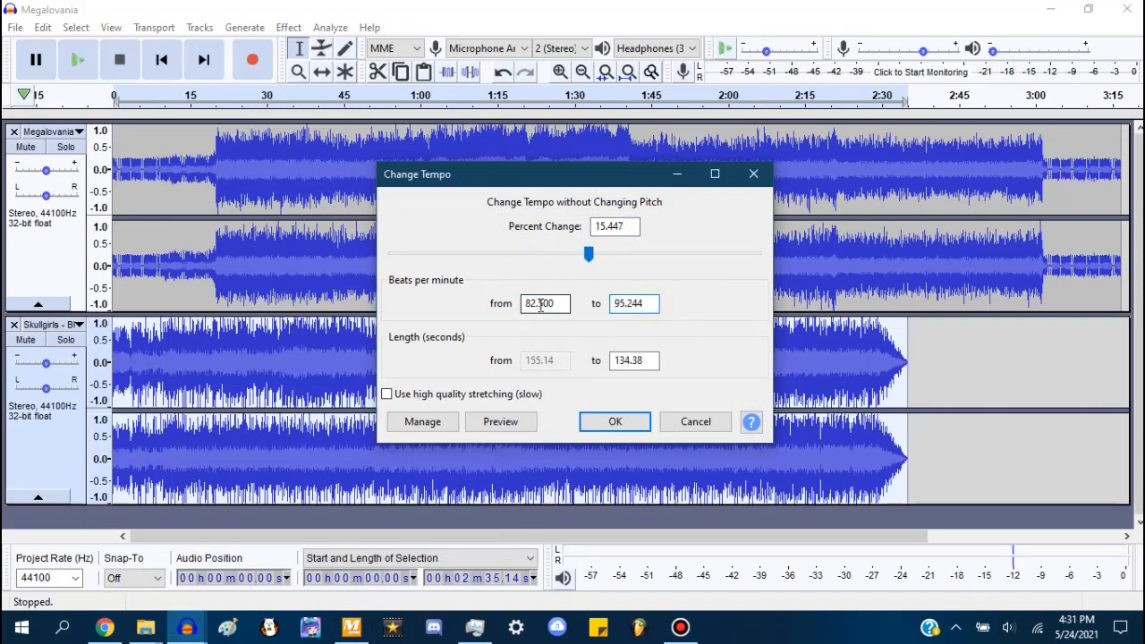
click(632, 421)
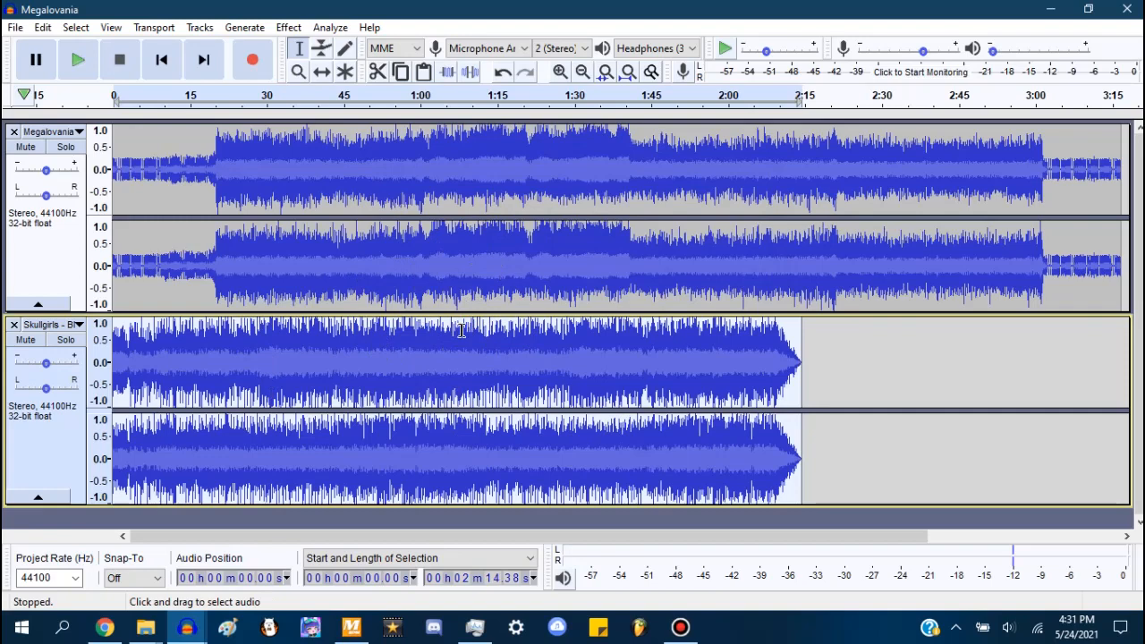
click(45, 249)
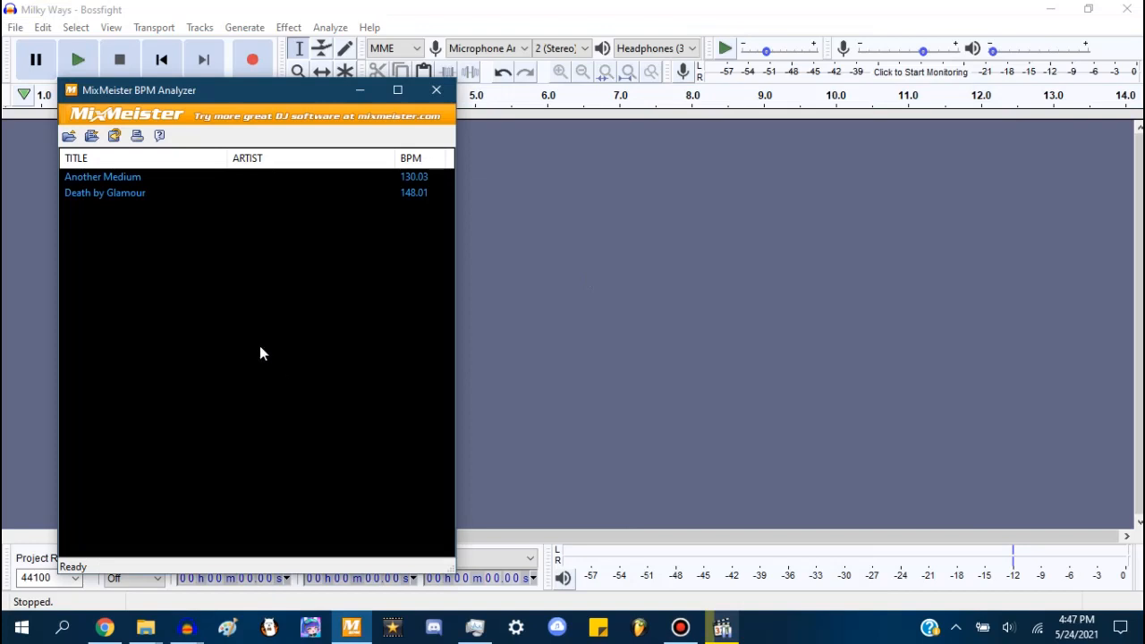
Step: Examine the BPM values of Another Medium and Death by Glamour in MixMeister BPM Analyzer, and return to the Audacity tracks
drag(122, 251, 204, 148)
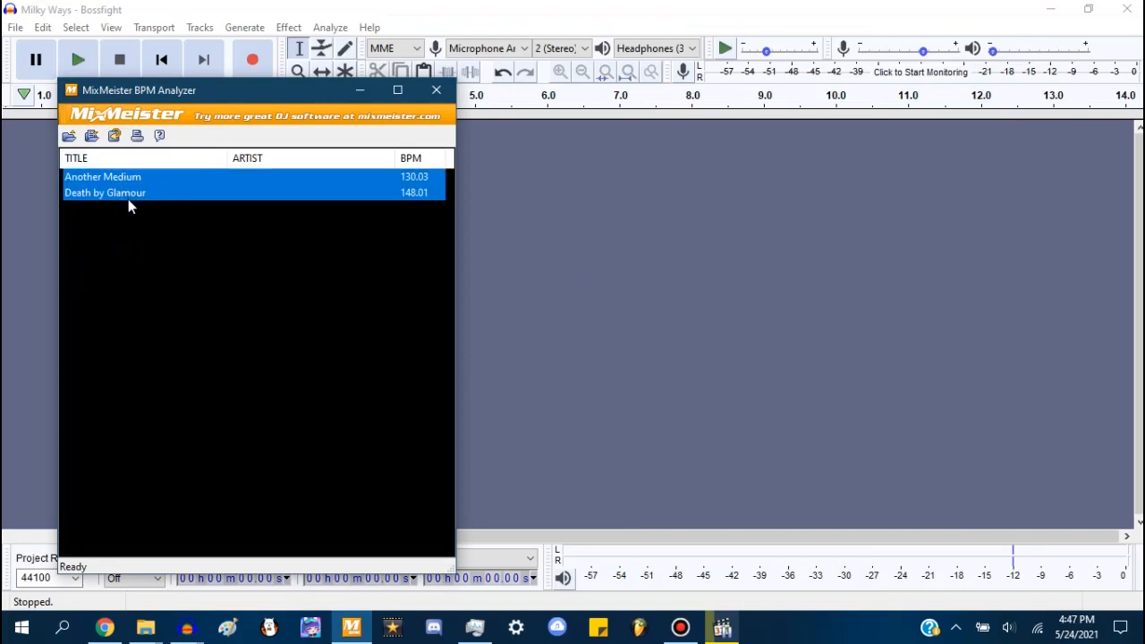
click(153, 210)
click(140, 179)
click(138, 195)
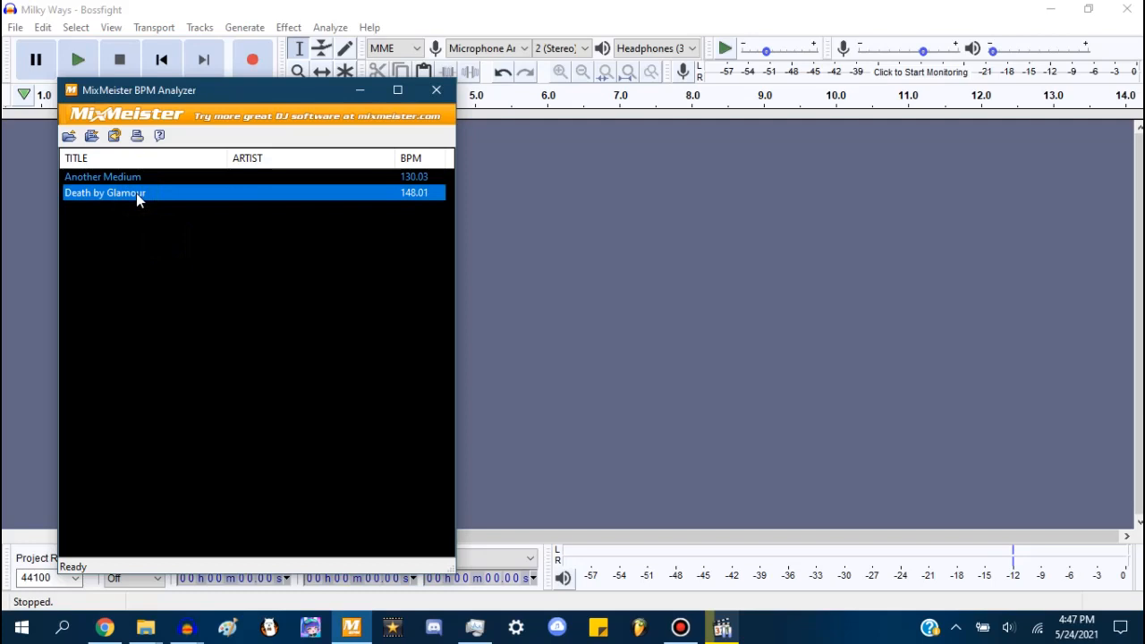
drag(140, 217, 126, 183)
drag(539, 215, 539, 215)
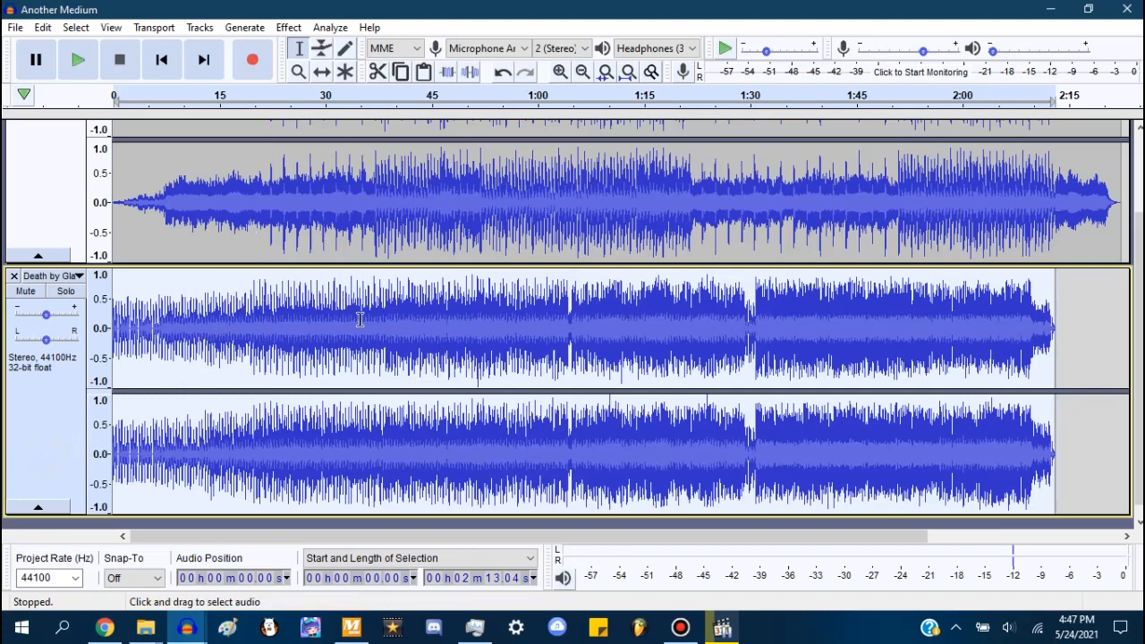
click(75, 230)
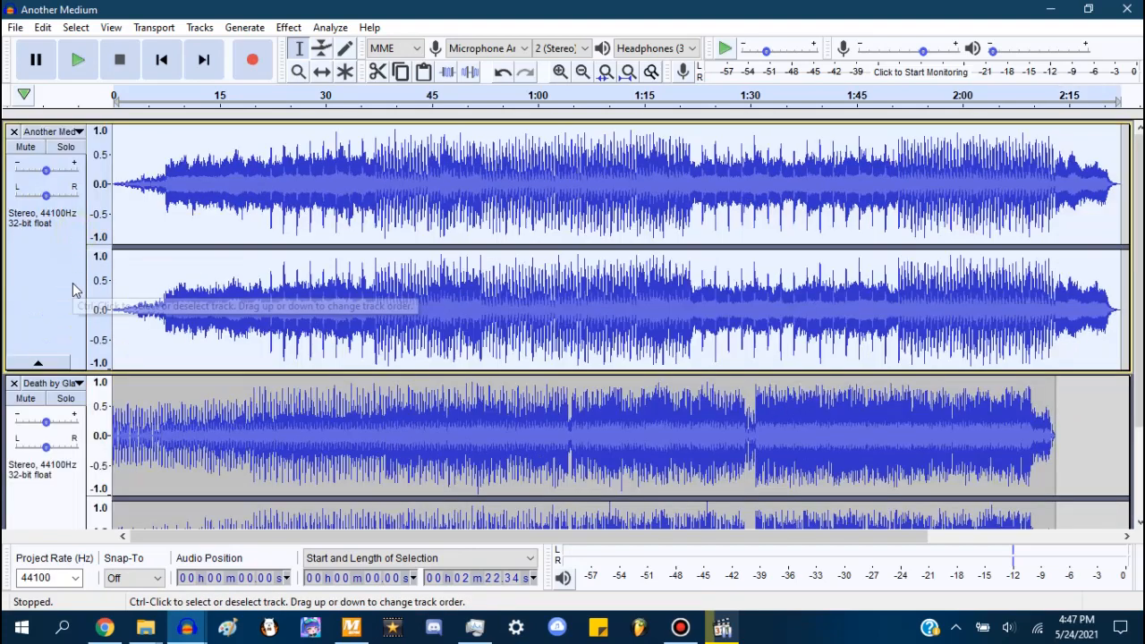
click(352, 627)
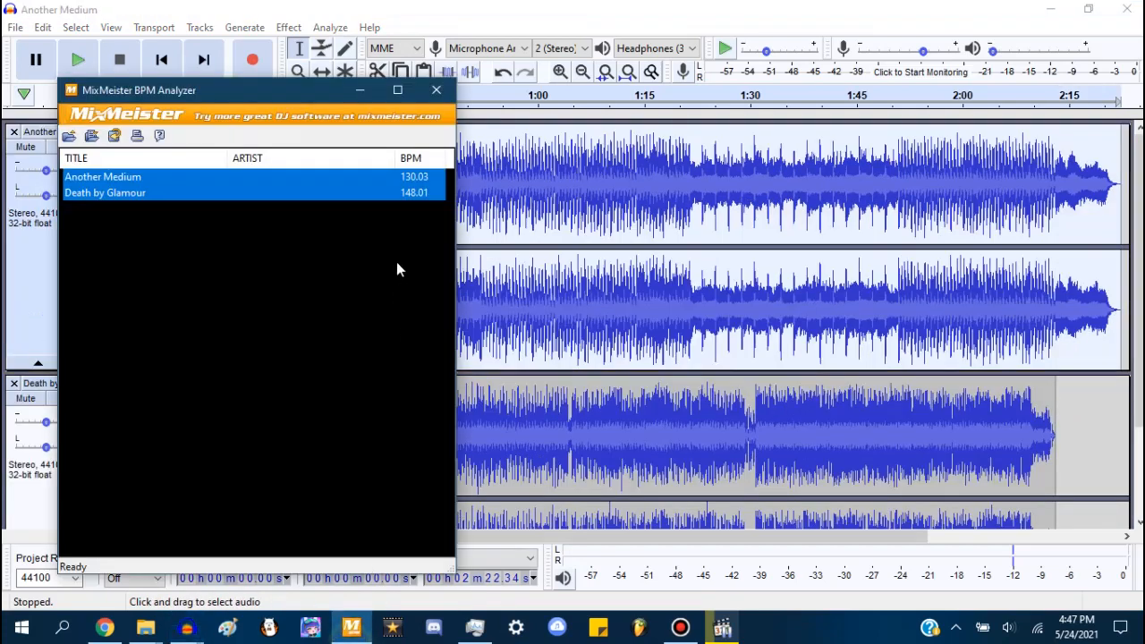
click(360, 90)
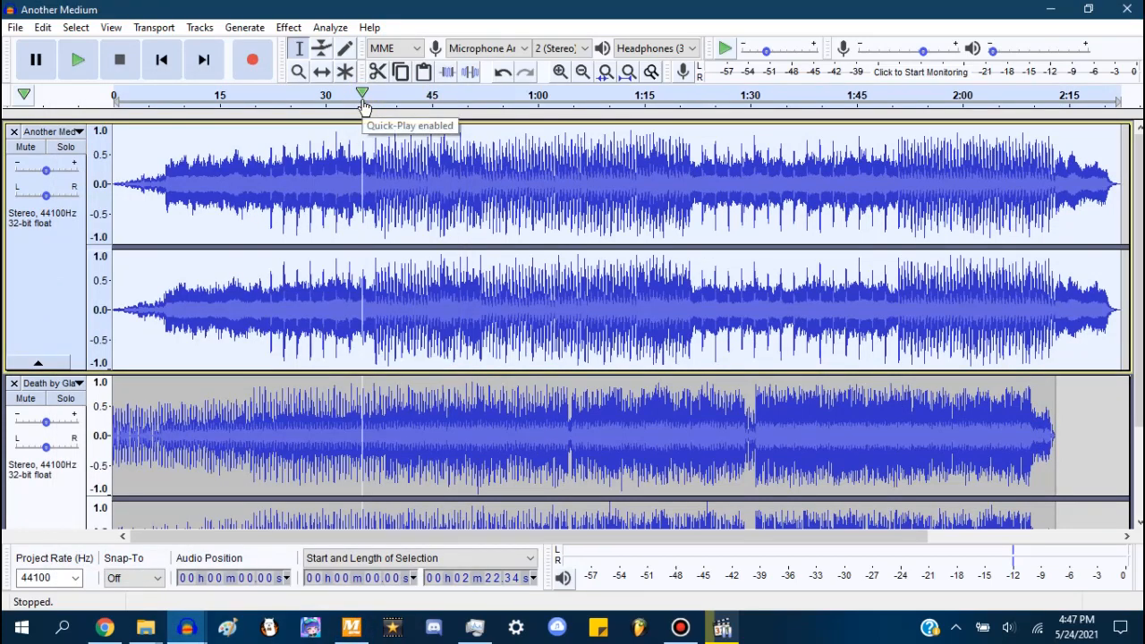
Step: Use Change Pitch on Death by Glamour to calculate the percent change from E to D♯/E♭, copy it, and cancel without applying
click(41, 429)
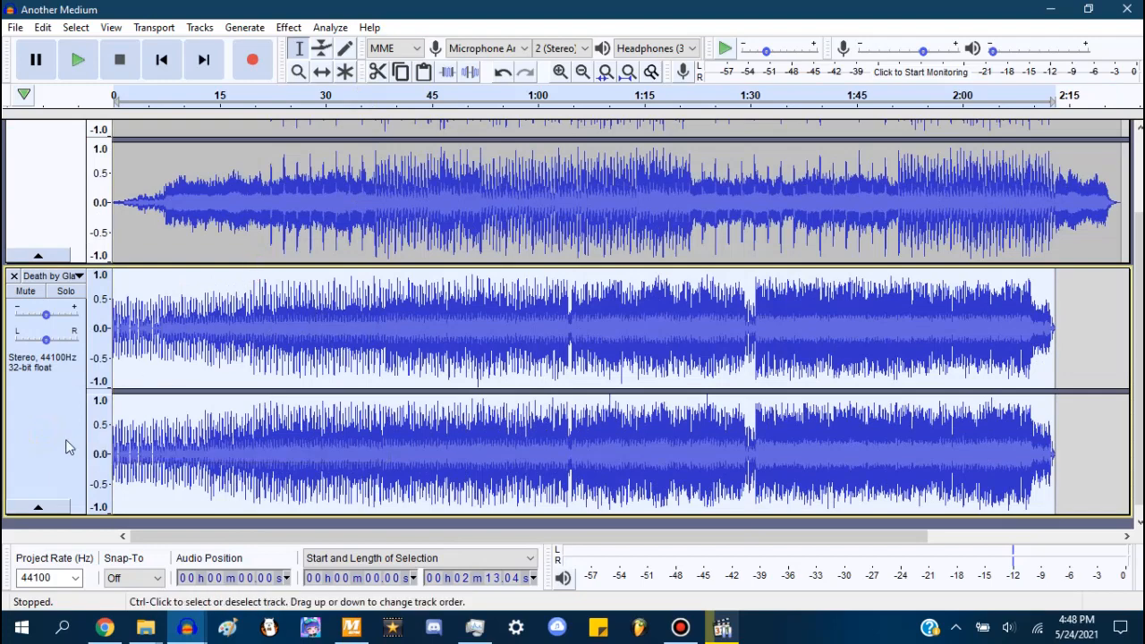
click(288, 27)
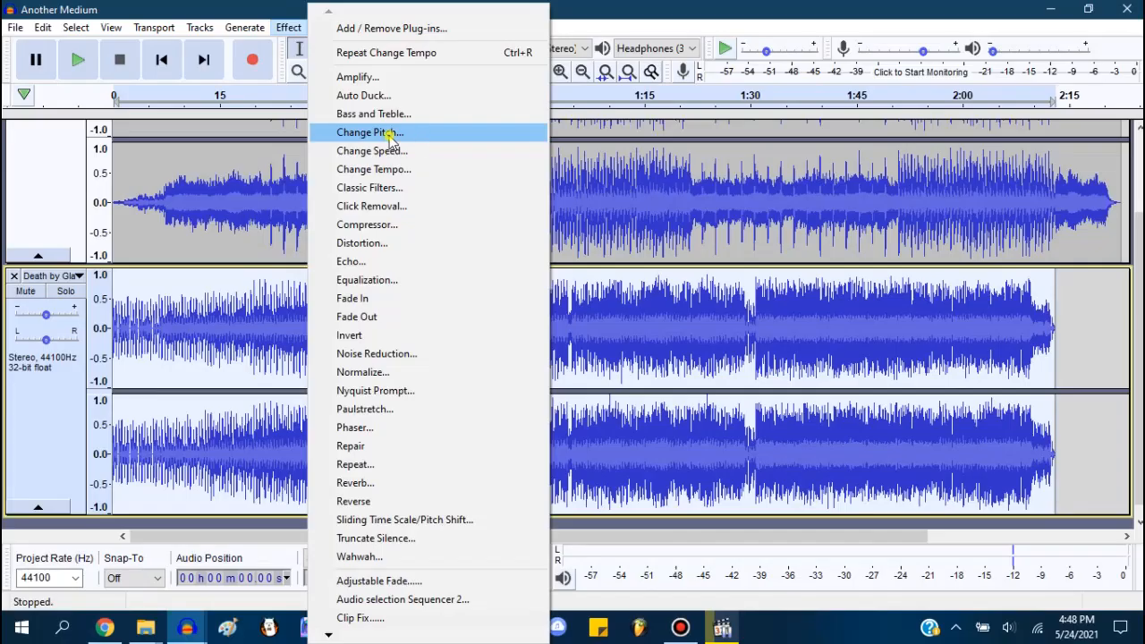
click(385, 130)
click(509, 249)
click(512, 245)
click(634, 241)
click(626, 283)
click(659, 246)
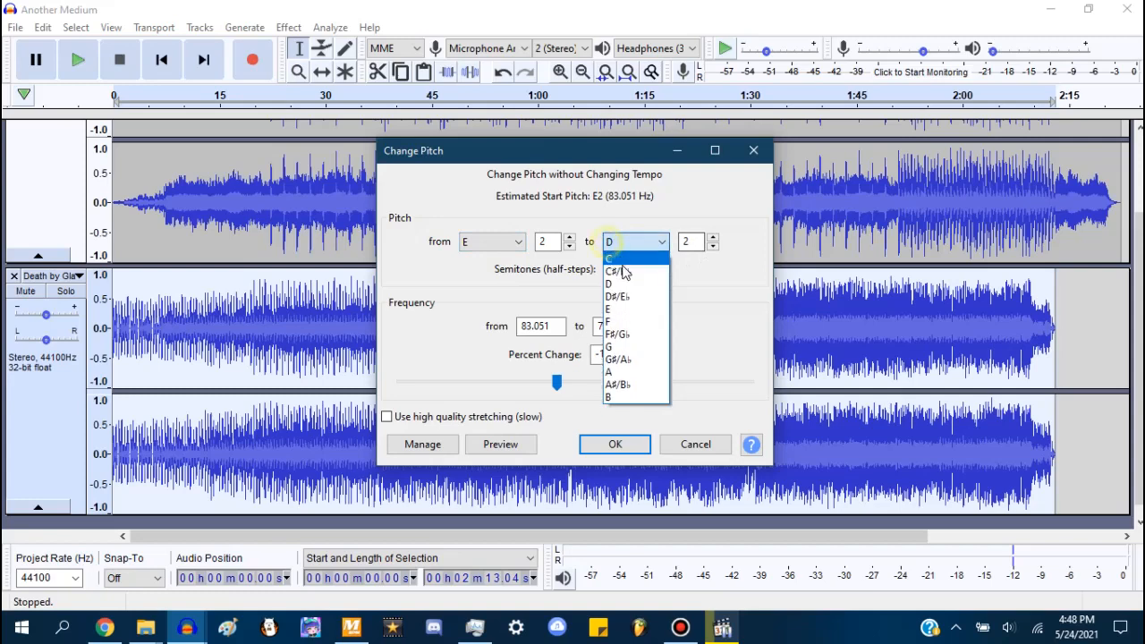
click(632, 298)
drag(633, 353, 592, 354)
key(ctrl+c)
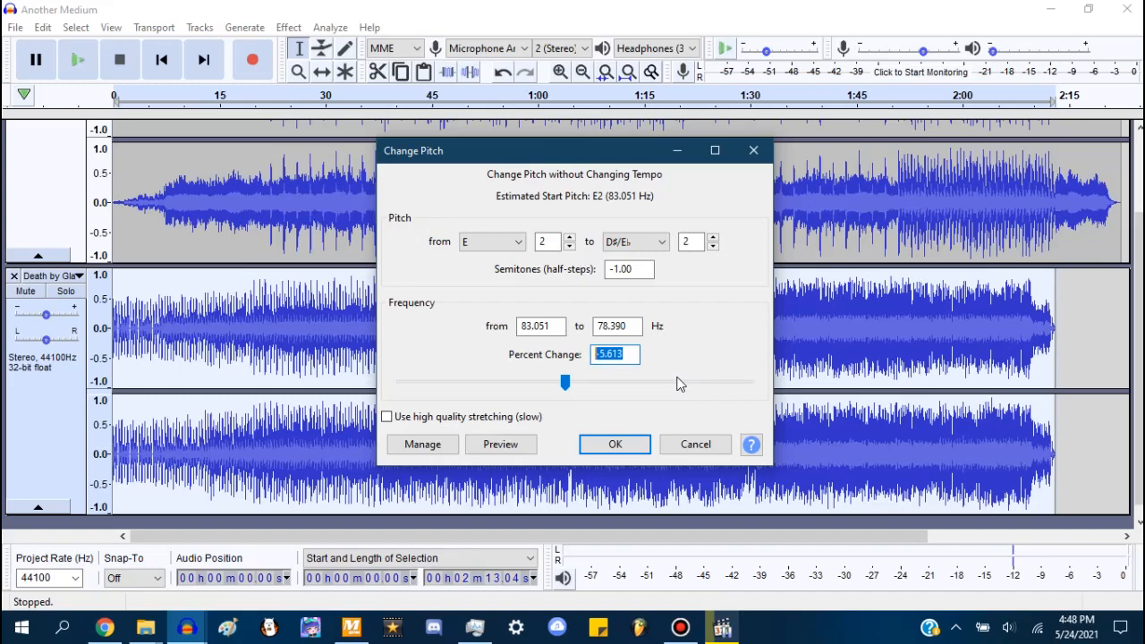
click(695, 444)
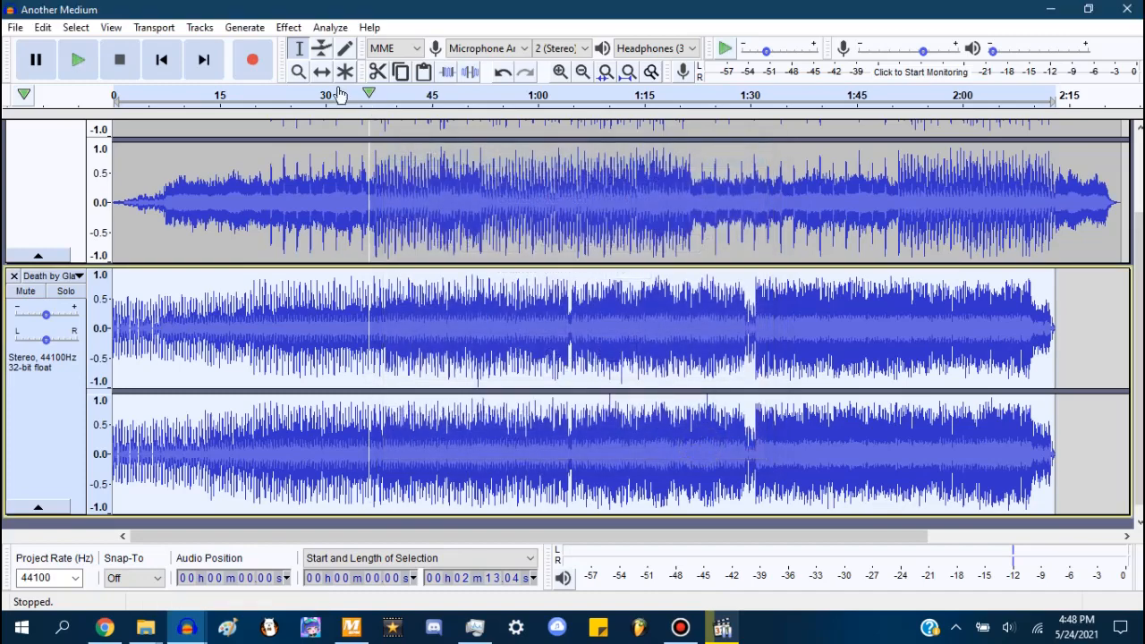
Step: Apply Change Speed to the Death by Glamour track with the copied percent change of -5.613
click(288, 27)
click(384, 152)
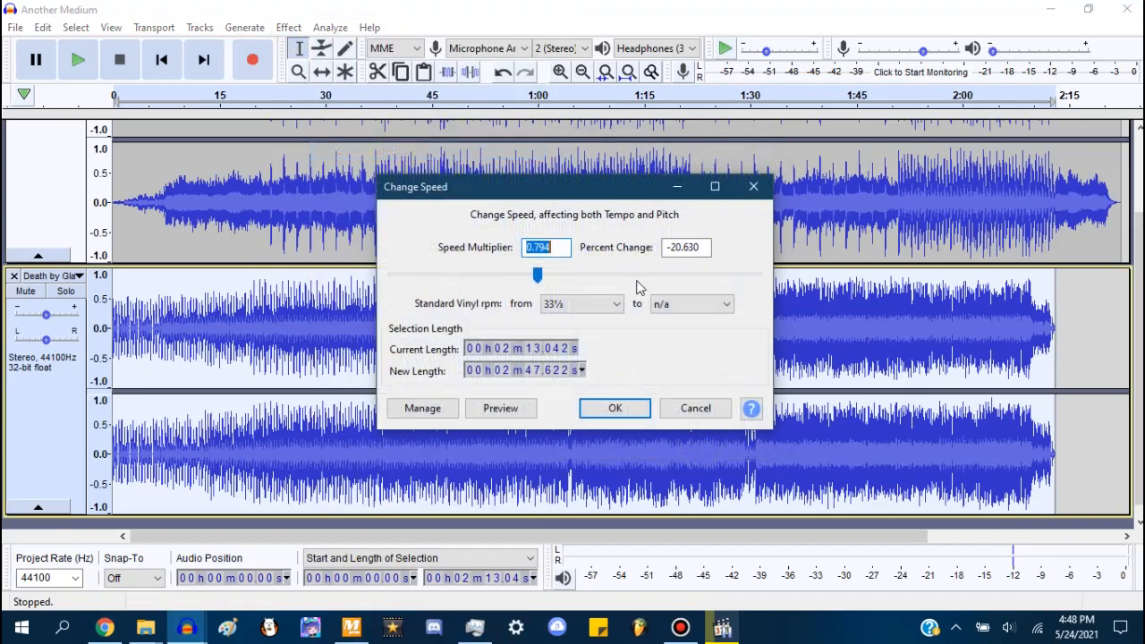
key(Tab)
key(ctrl+v)
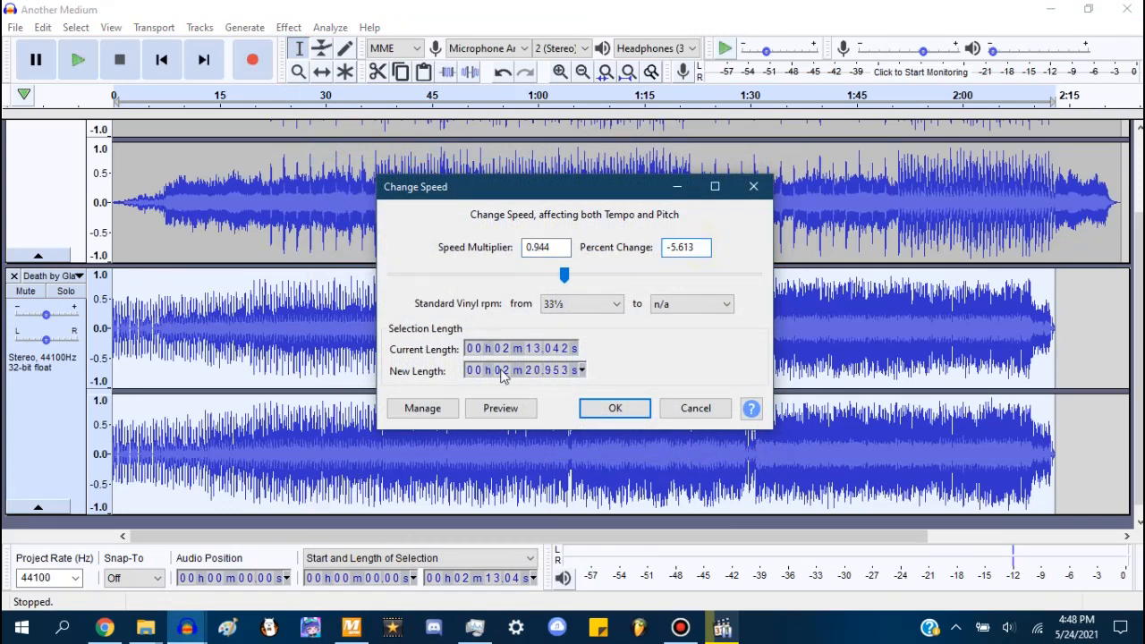
click(612, 407)
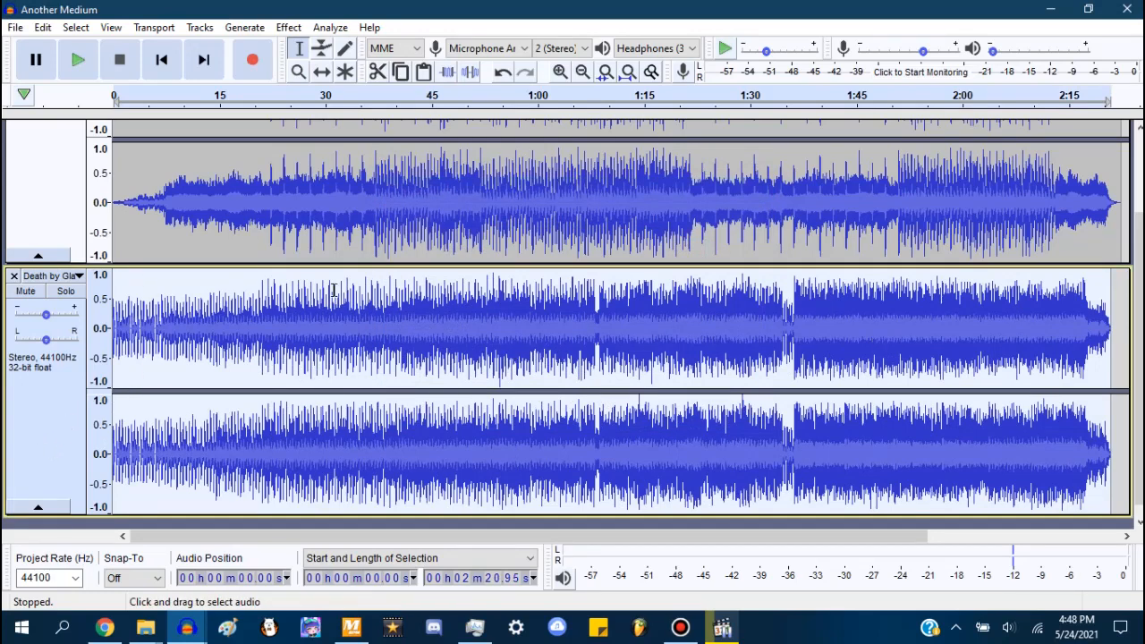
Step: Use Change Tempo to calculate Death by Glamour's new BPM from 148 BPM with a -5.613 percent change, and cancel without applying
click(288, 28)
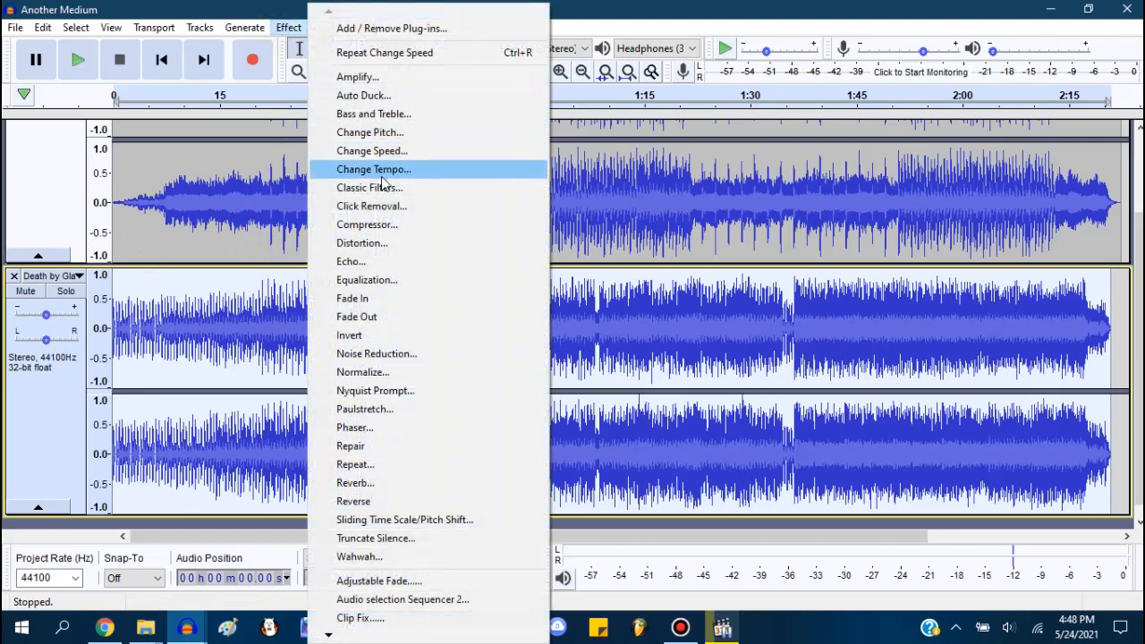
click(382, 170)
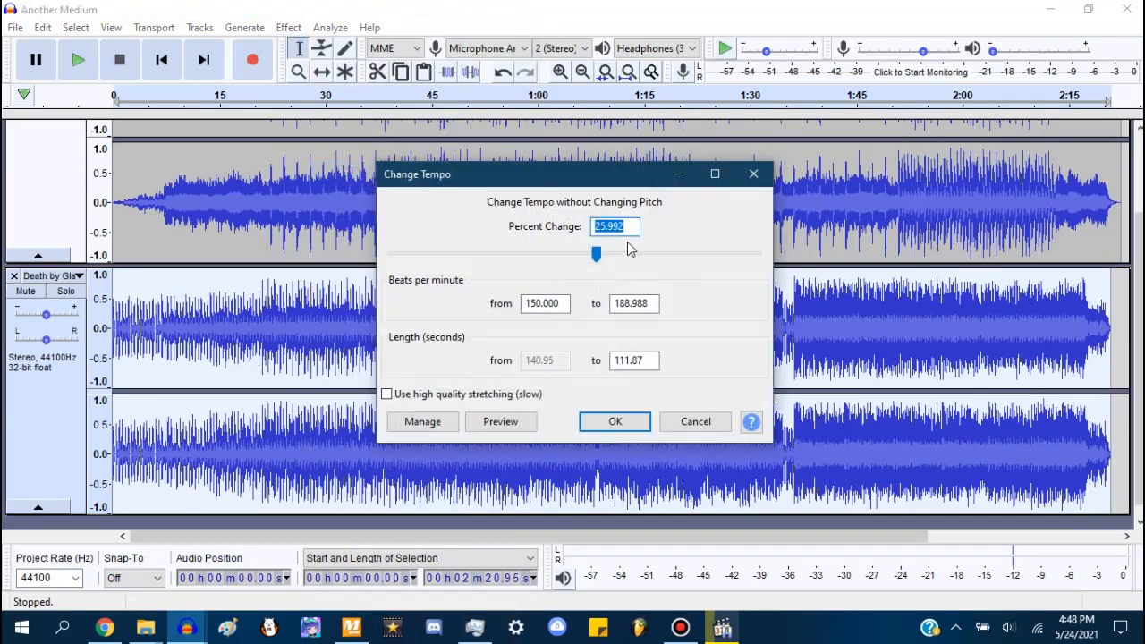
click(544, 303)
text(148)
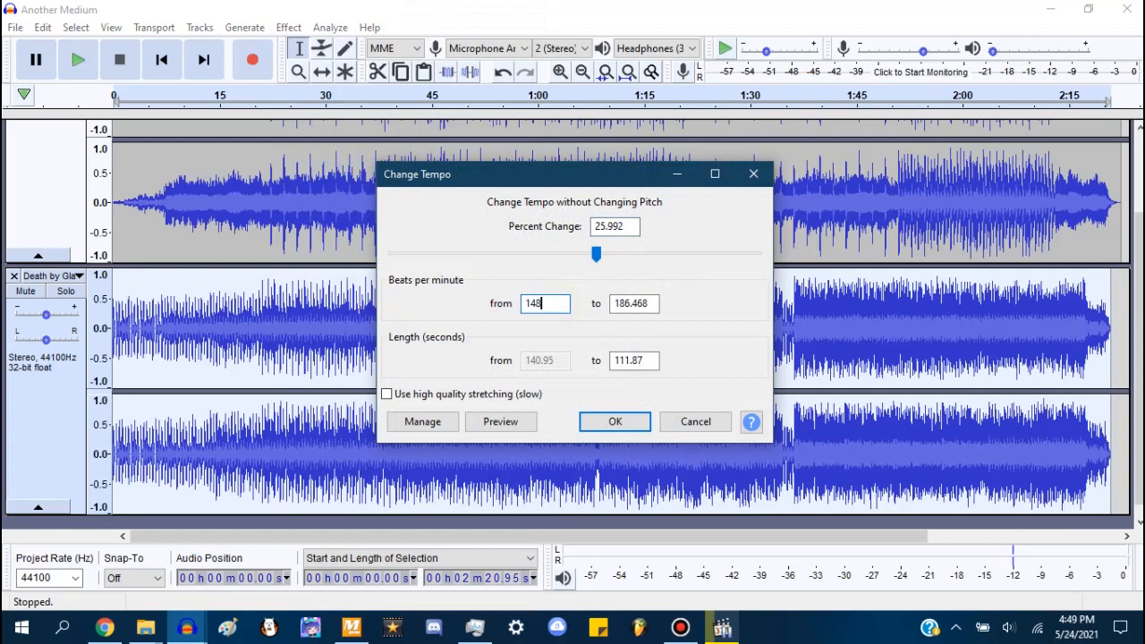
click(352, 626)
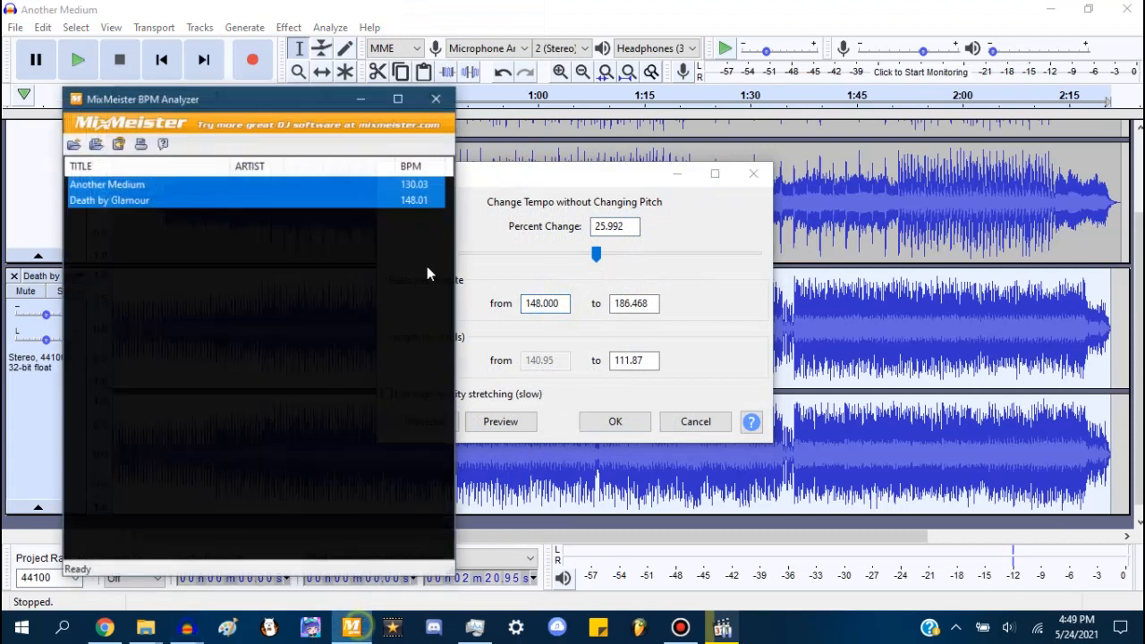
click(404, 83)
drag(627, 226, 513, 235)
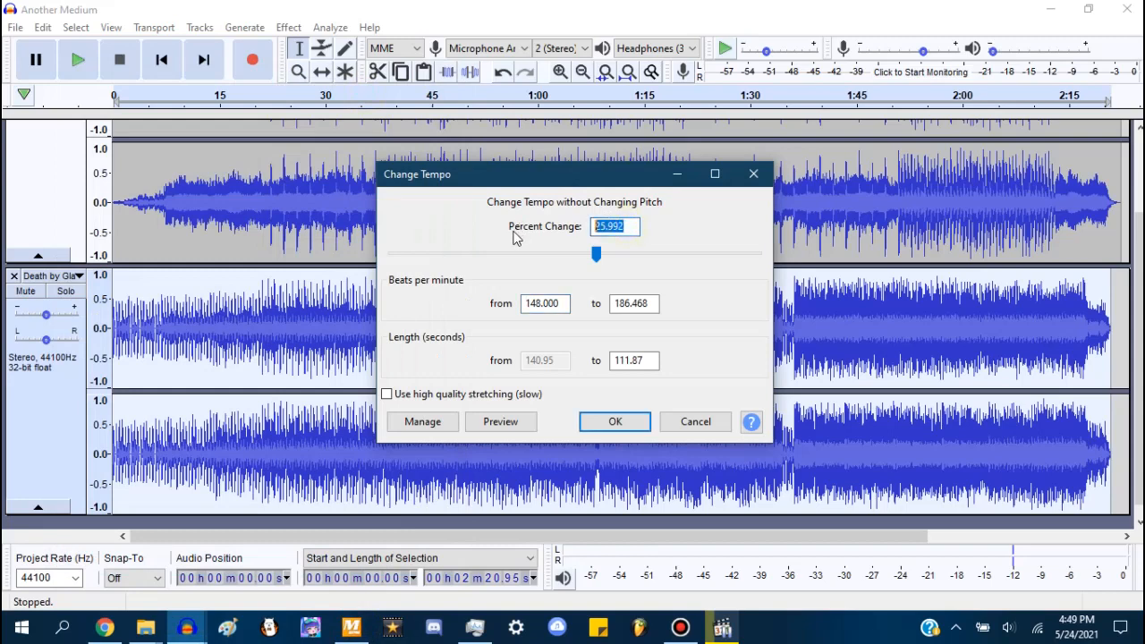
key(ctrl+v)
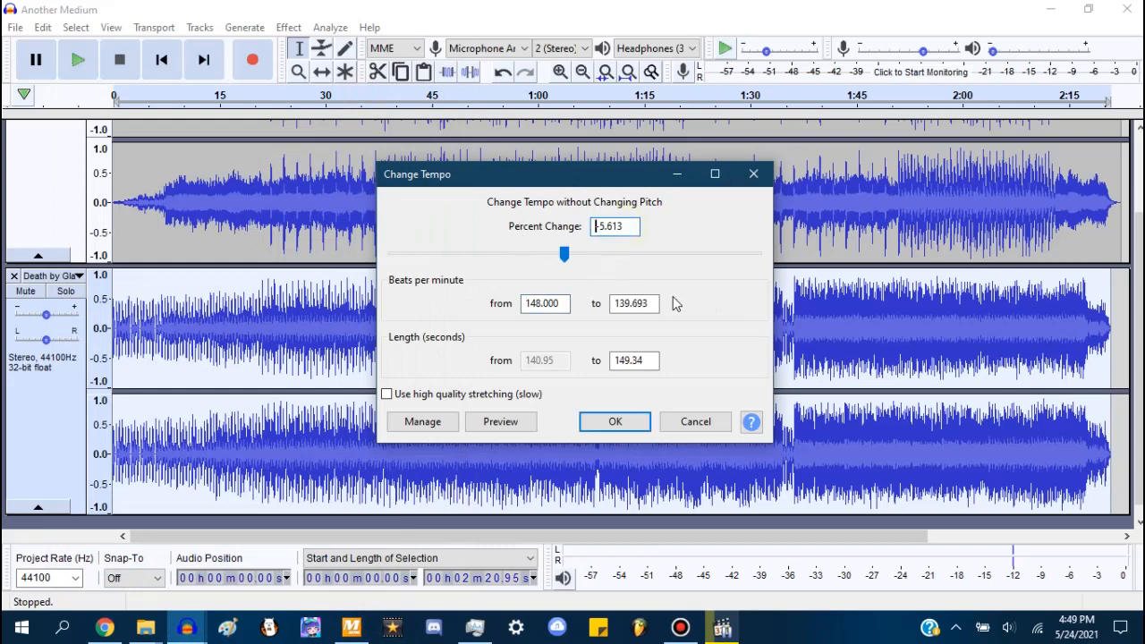
drag(652, 304, 579, 305)
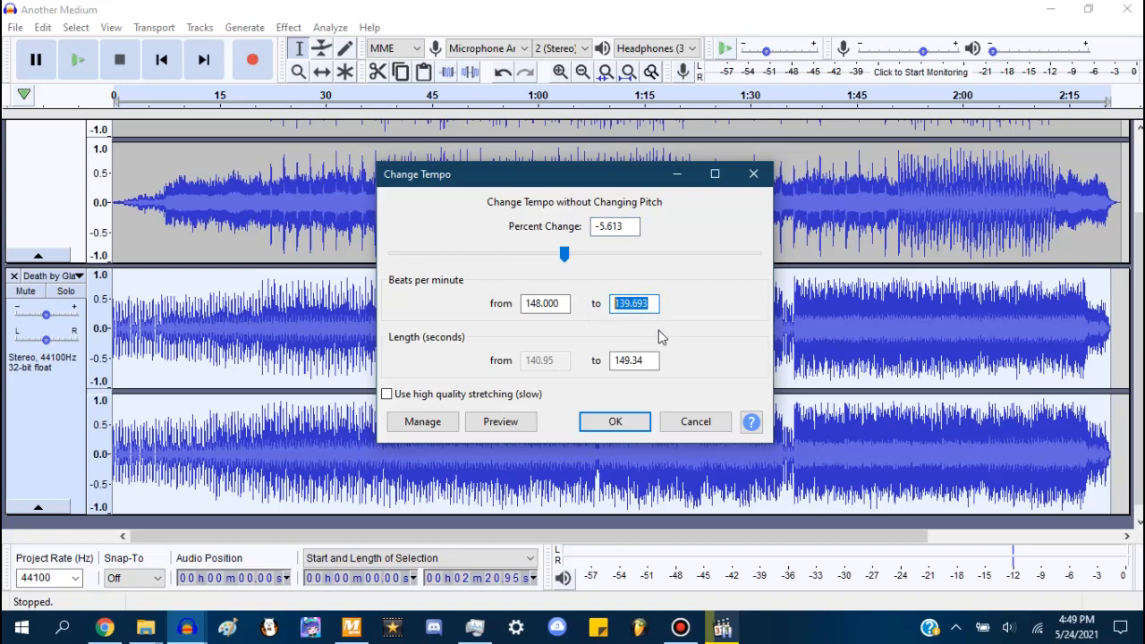
key(BackSpace)
click(682, 421)
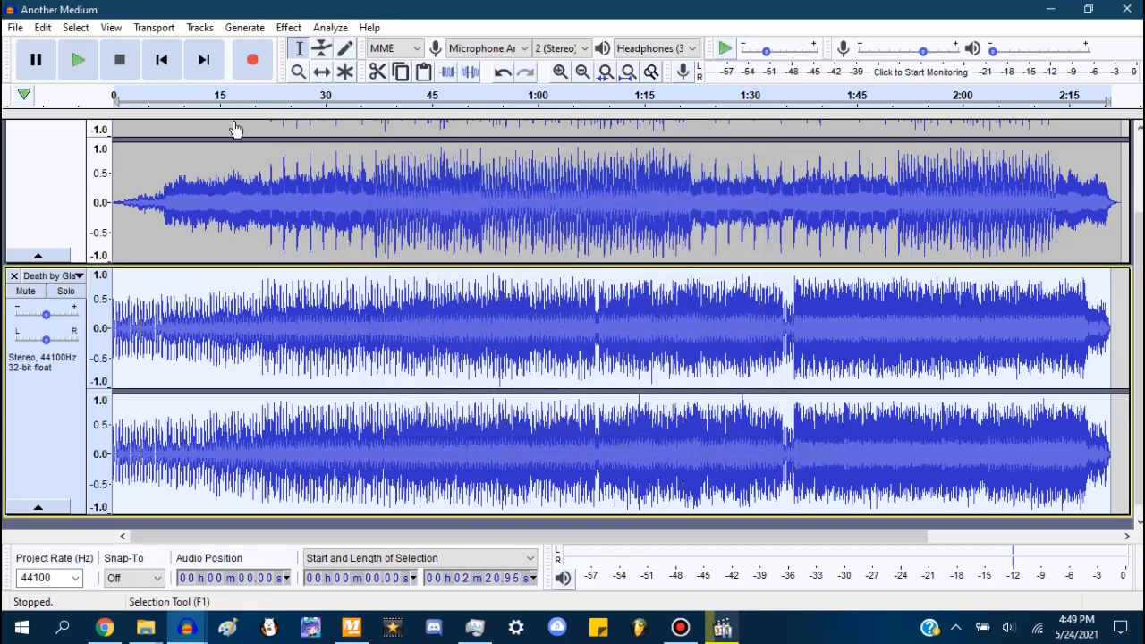
Step: Apply Change Tempo to the Another Medium track, going from 130 BPM to 139.693 BPM
click(61, 224)
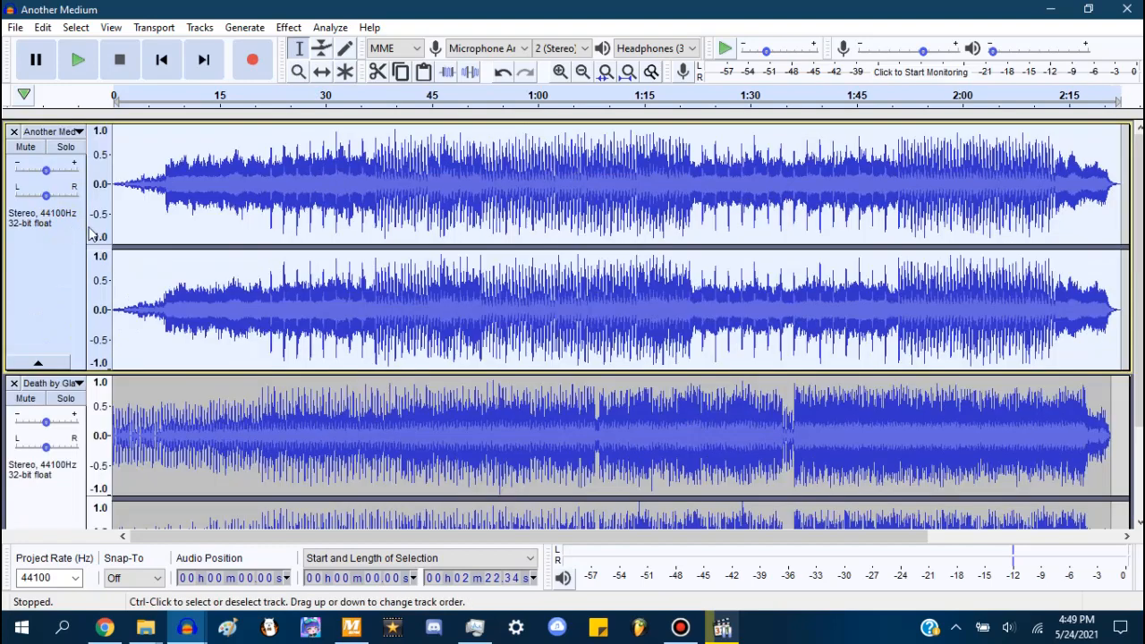
click(288, 27)
click(385, 170)
double_click(543, 303)
click(351, 629)
click(351, 629)
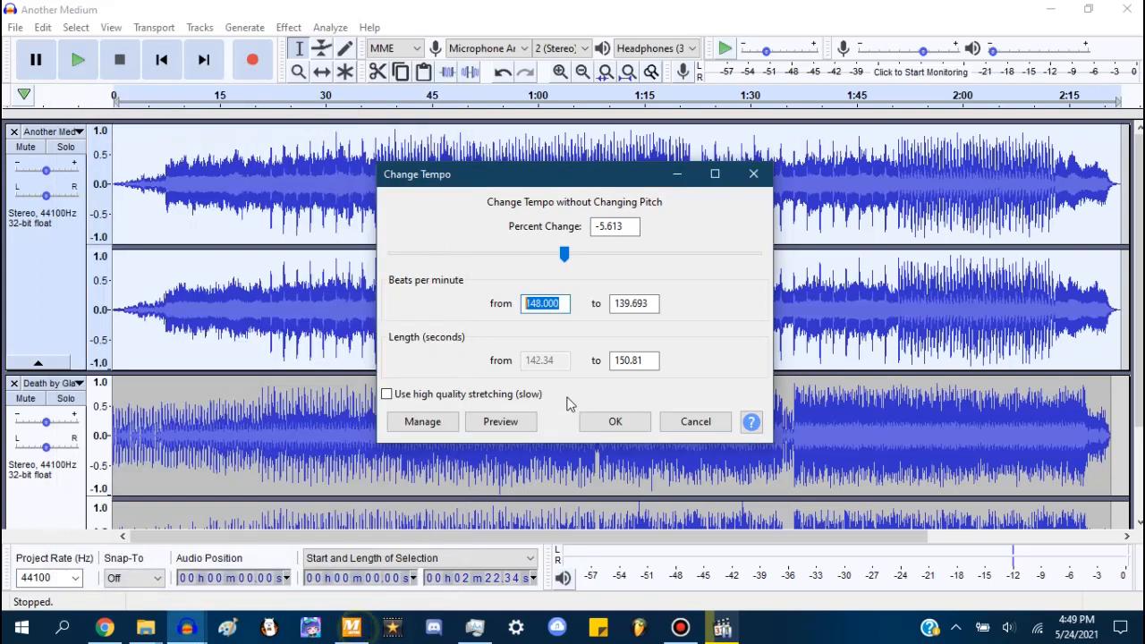
text(130)
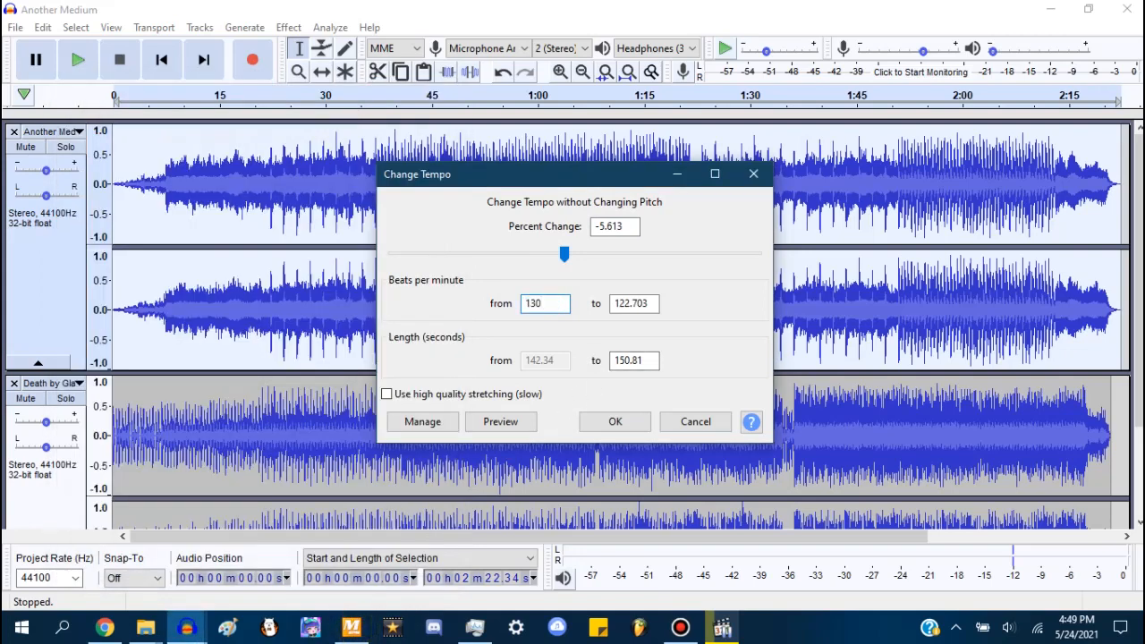
key(Tab)
text(139.693)
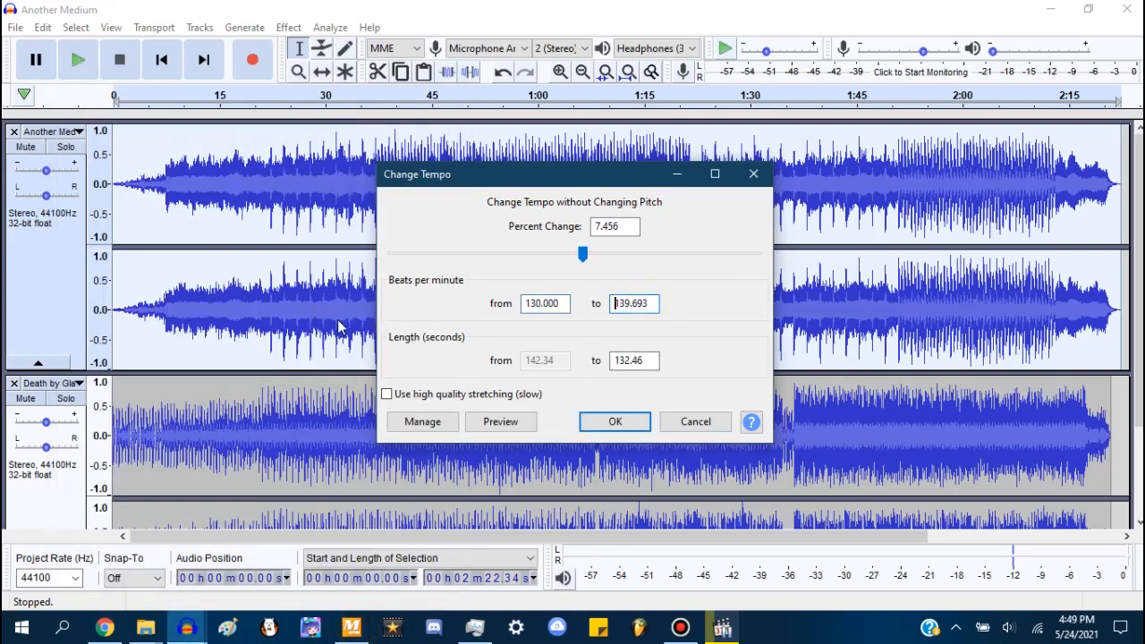
click(625, 422)
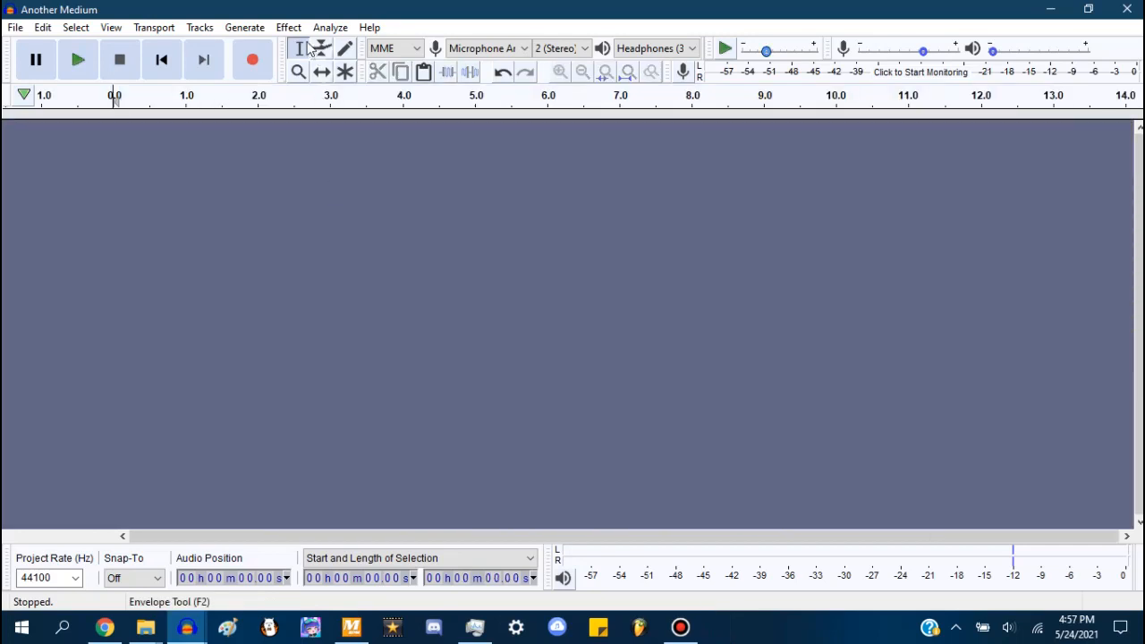
click(289, 30)
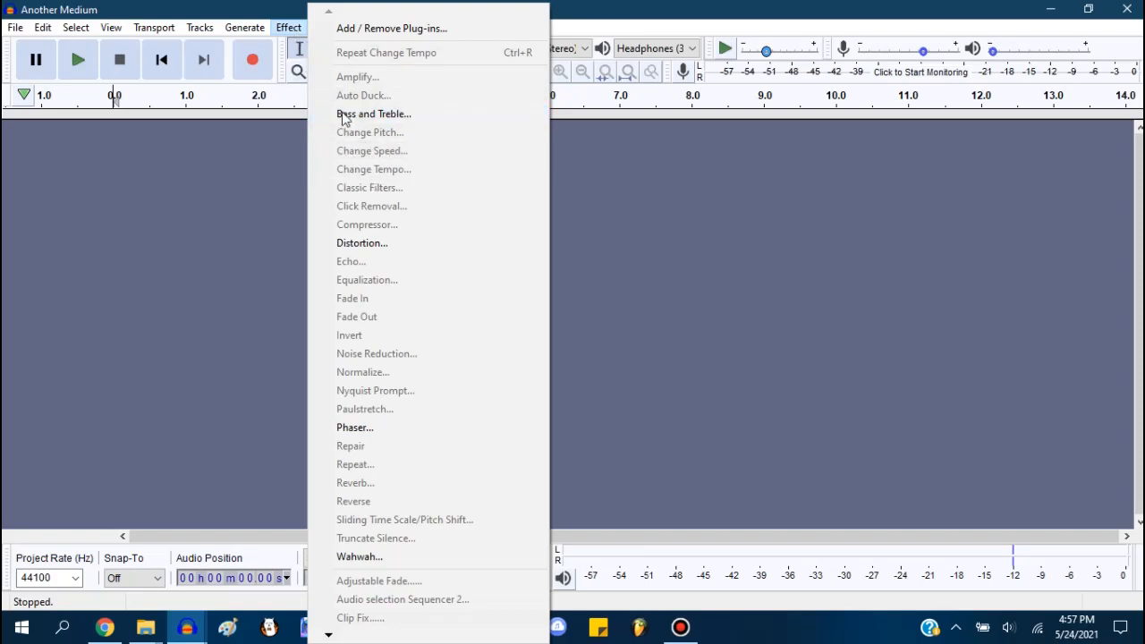
click(288, 30)
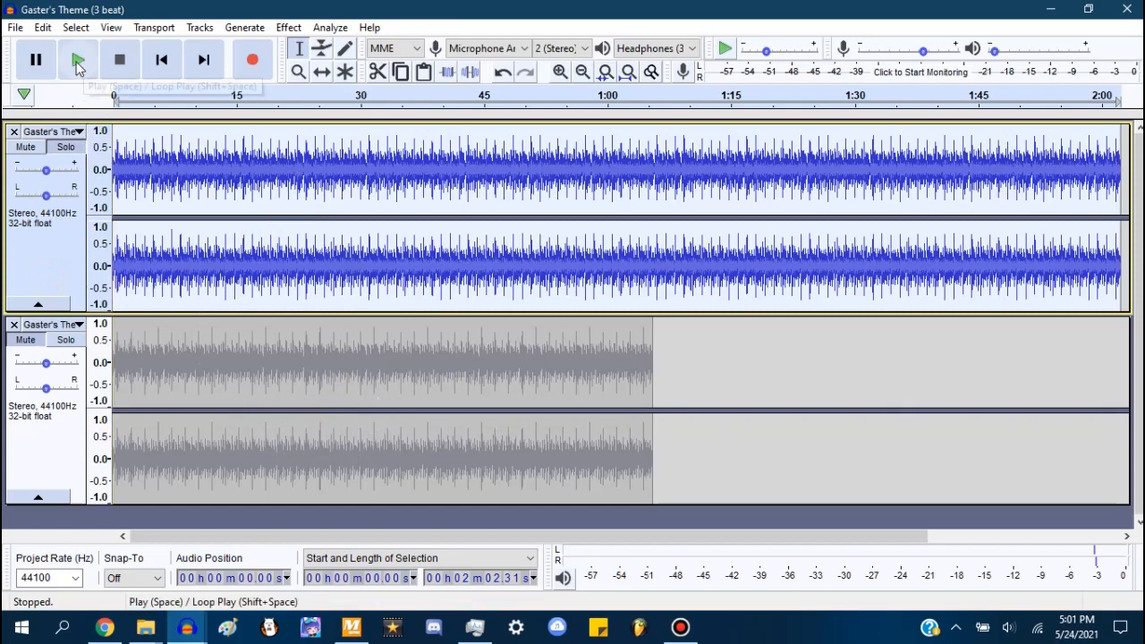
Step: Play the opening of the soloed, longer Gaster's Theme track twice, stopping playback each time
click(79, 72)
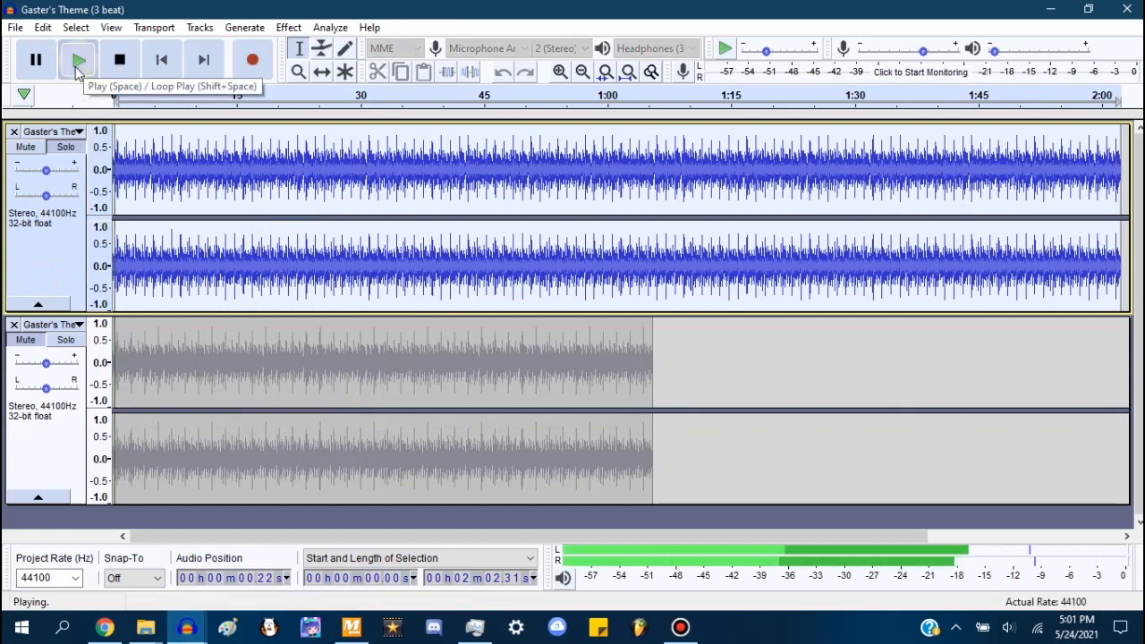
click(120, 59)
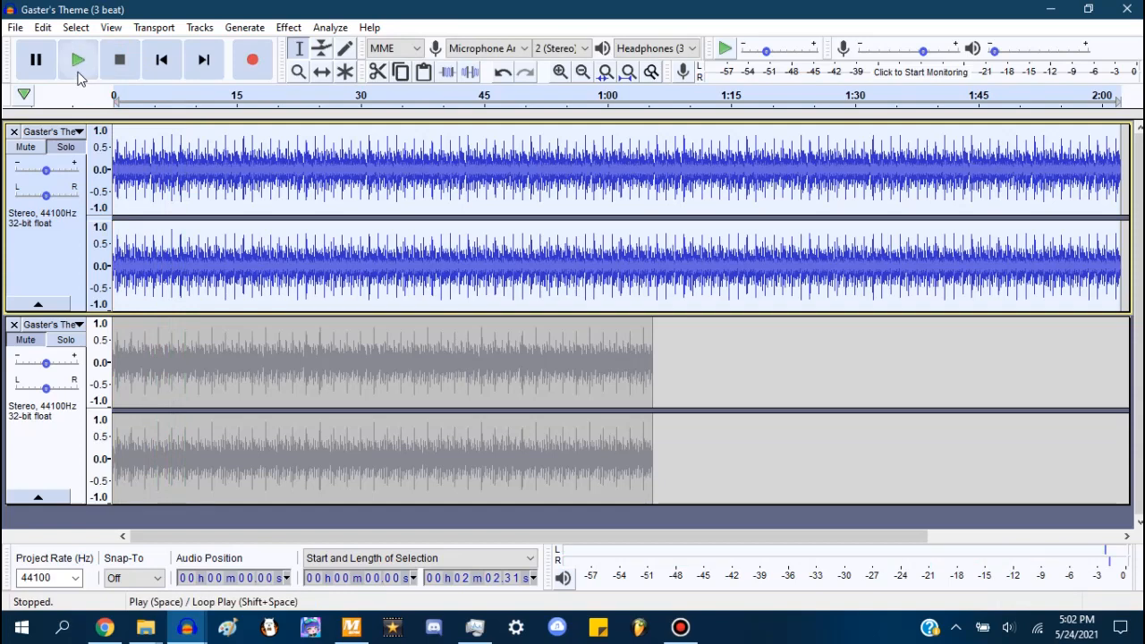
click(78, 78)
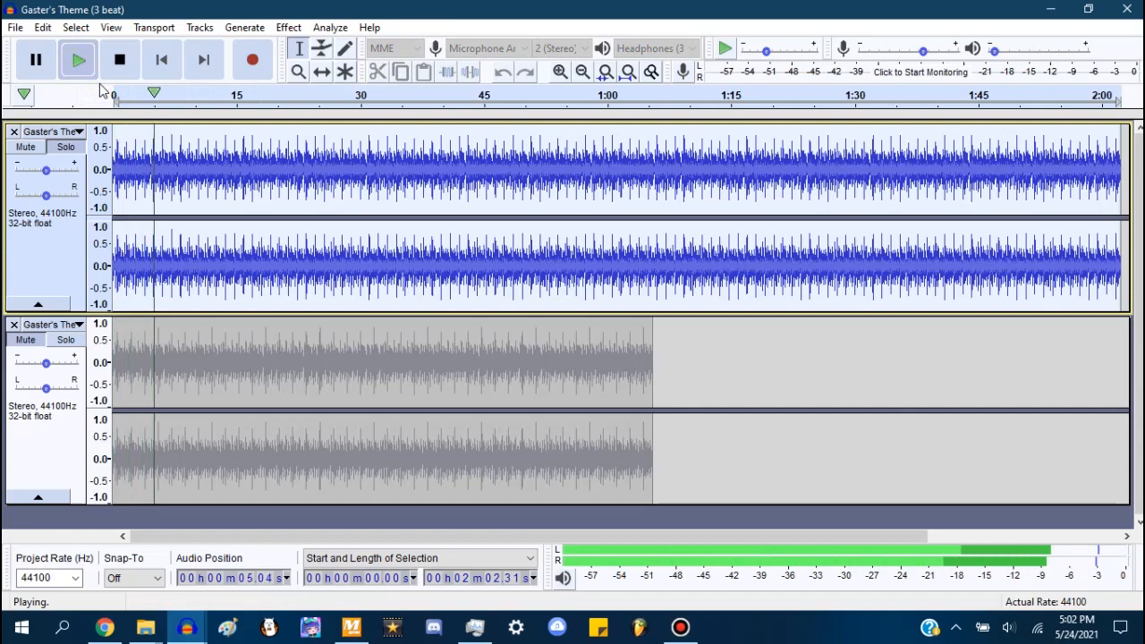
click(119, 59)
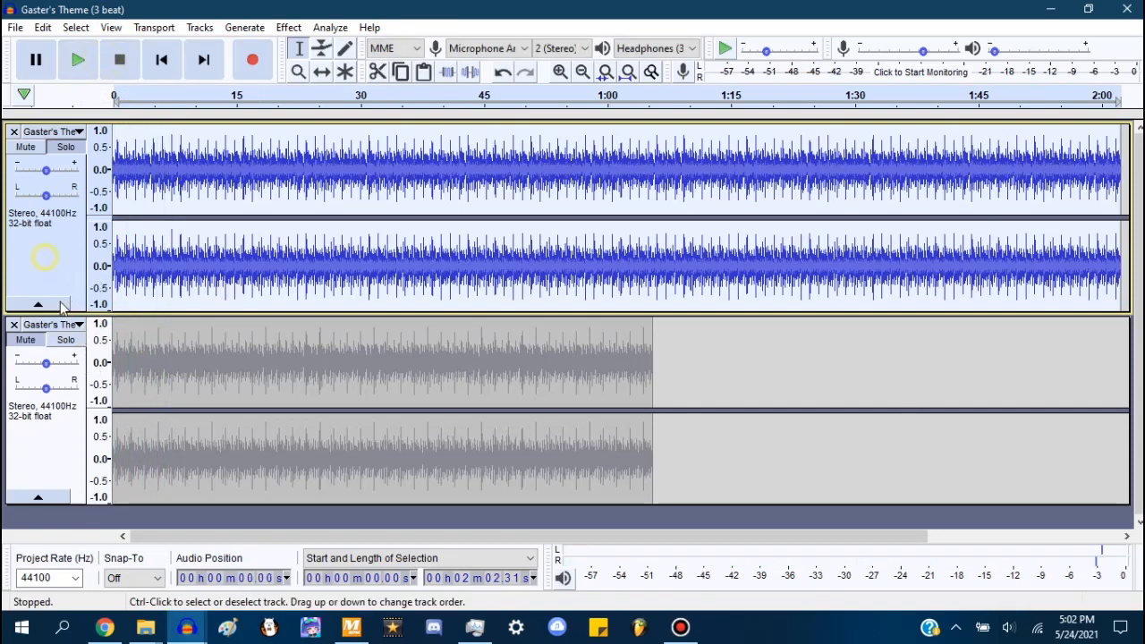
Step: Solo and select the shorter Gaster's Theme track, and listen to its opening for comparison
click(67, 340)
click(51, 447)
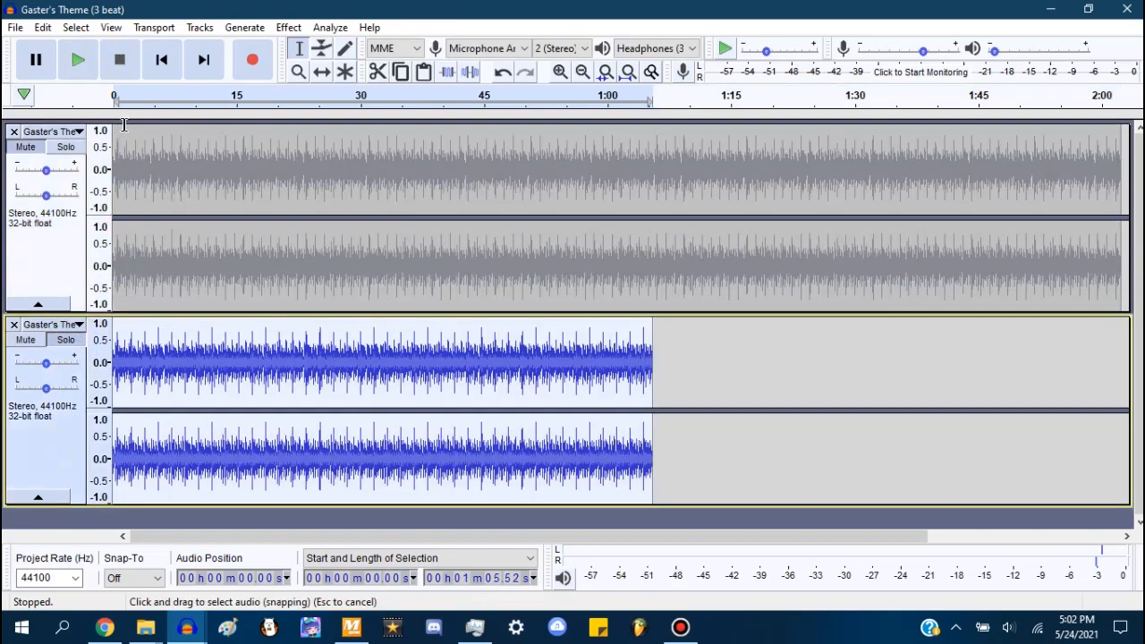
click(85, 68)
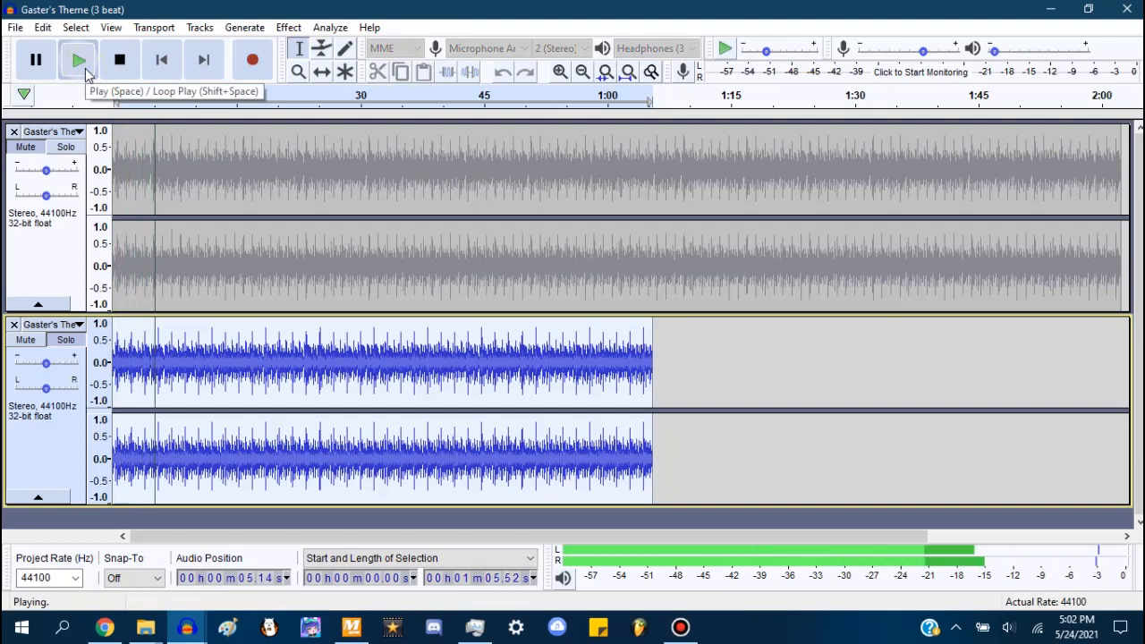
click(85, 68)
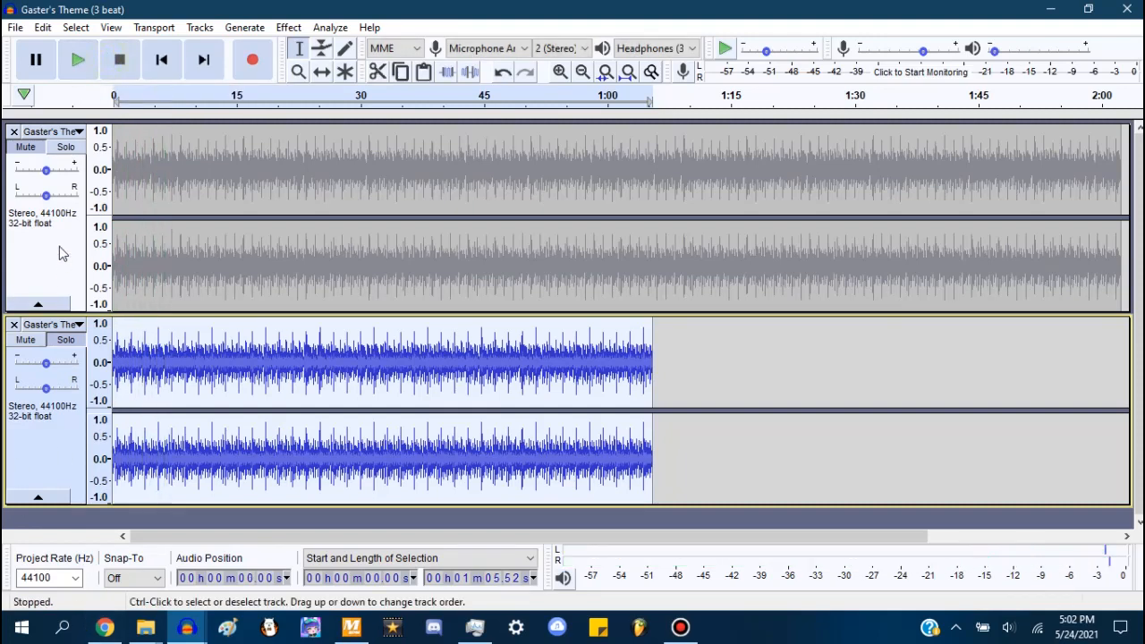
click(73, 339)
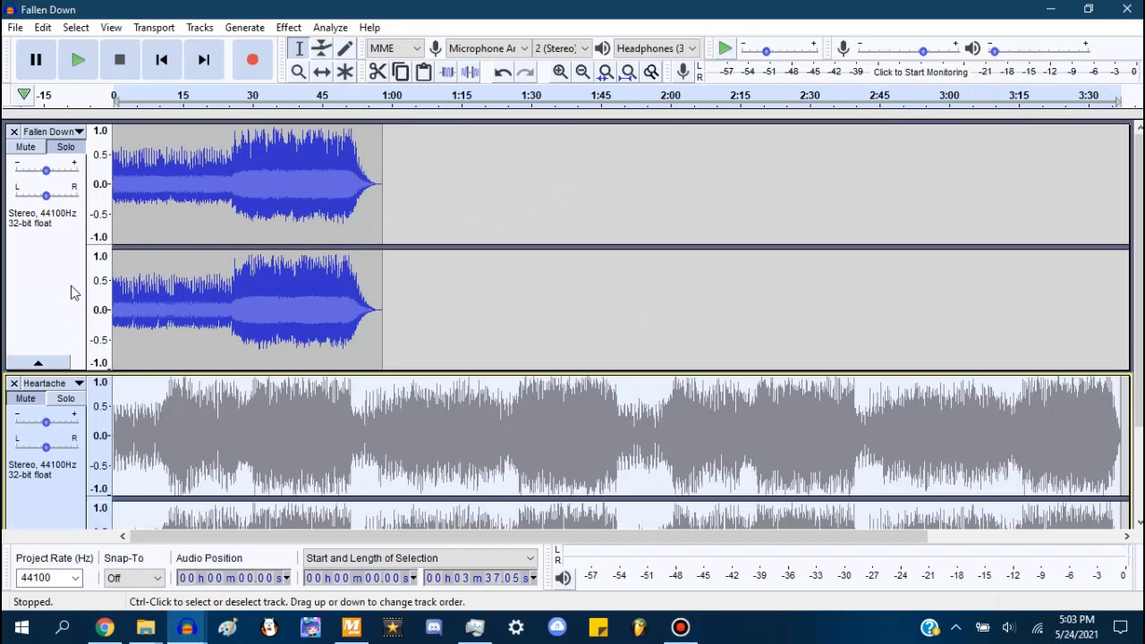
Step: Play the soloed Fallen Down track from the start, and stop playback after about 11 seconds
click(163, 63)
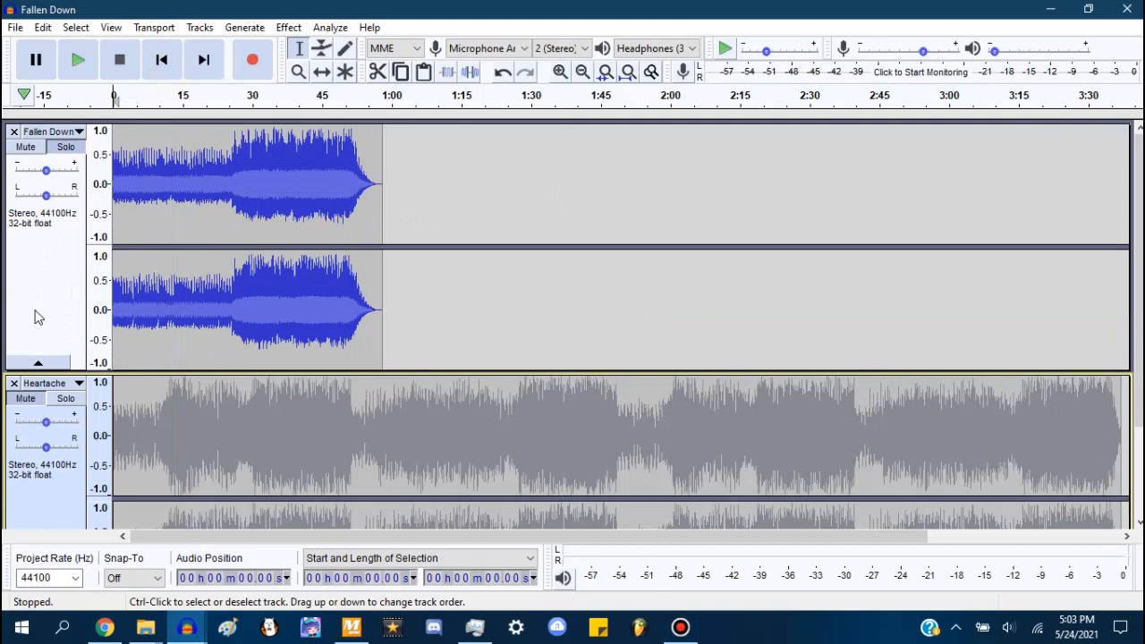
key(space)
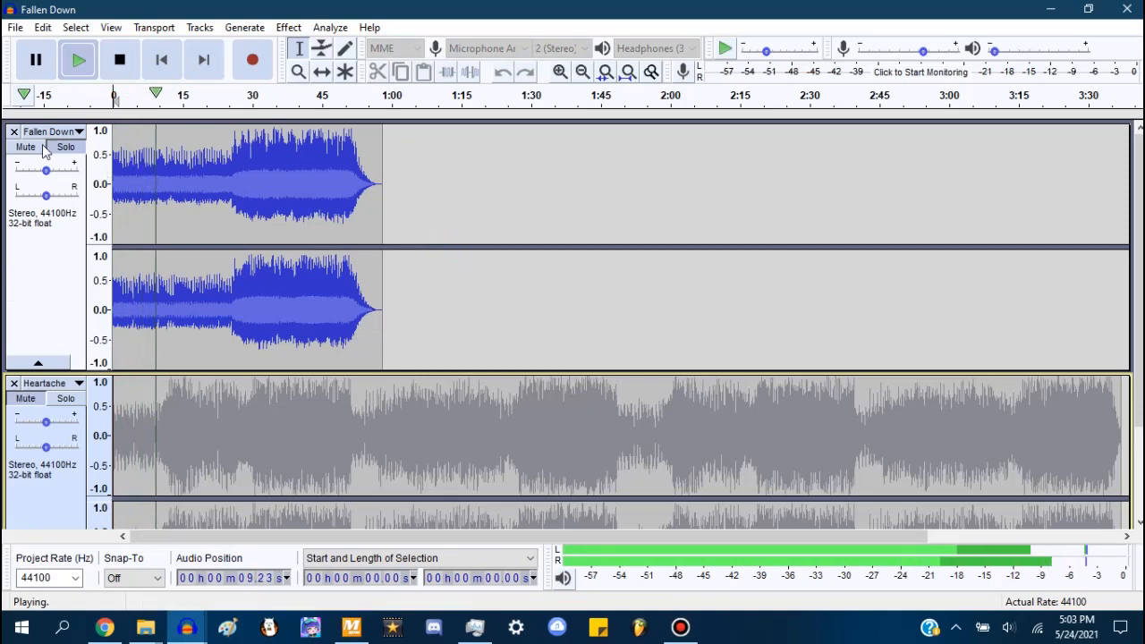
click(53, 280)
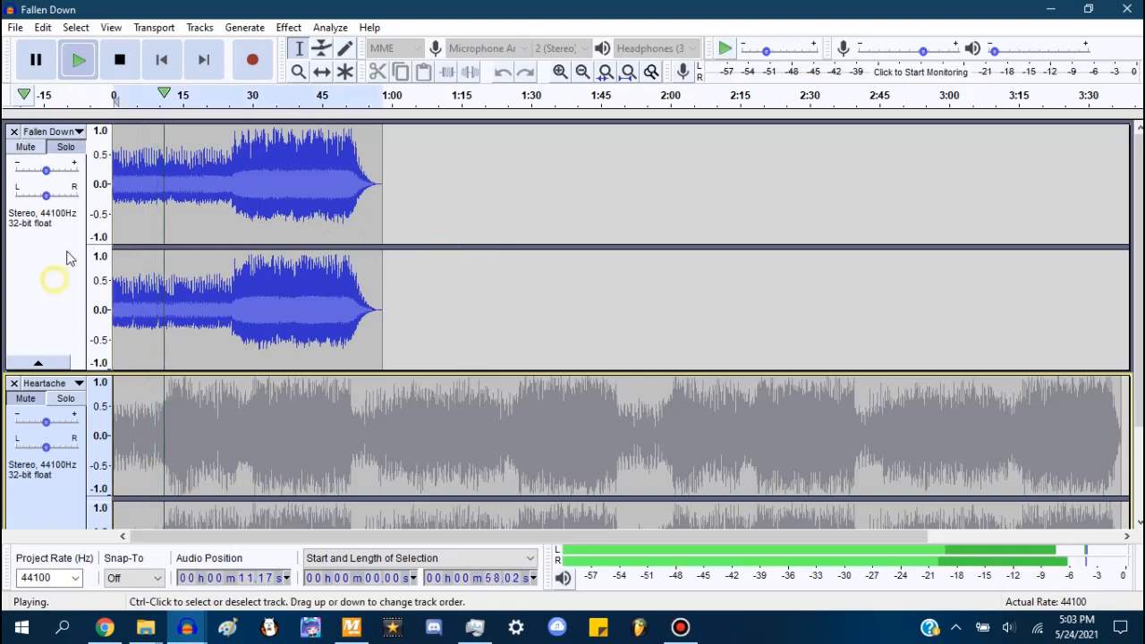
click(119, 59)
Step: Remove the Fallen Down track, and play the opening of the unmuted Heartache track
click(14, 131)
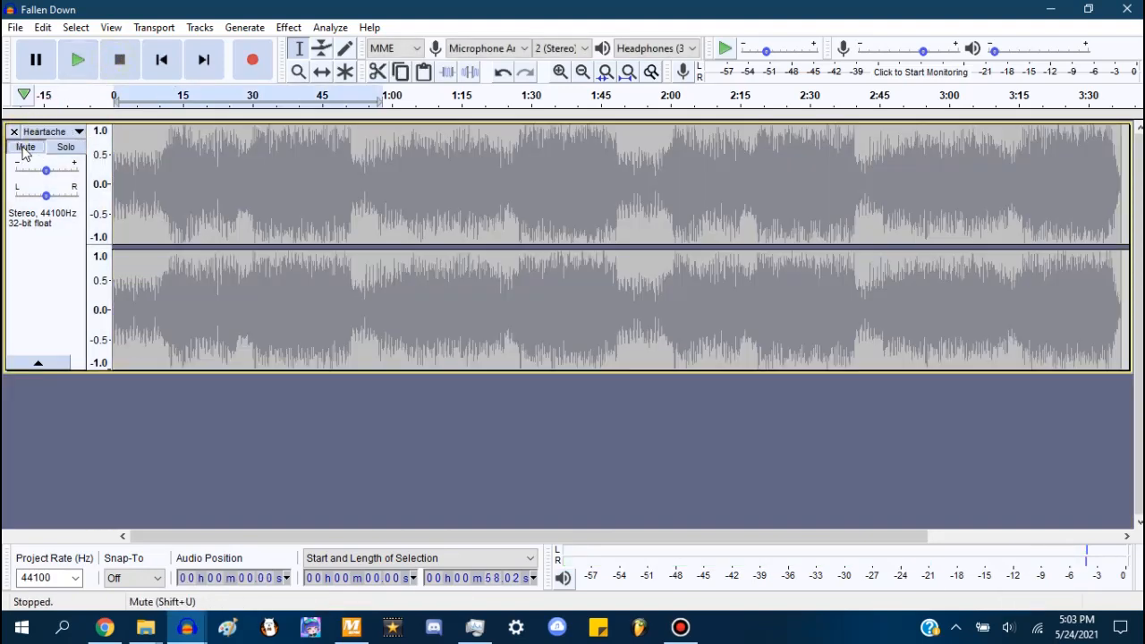
click(46, 284)
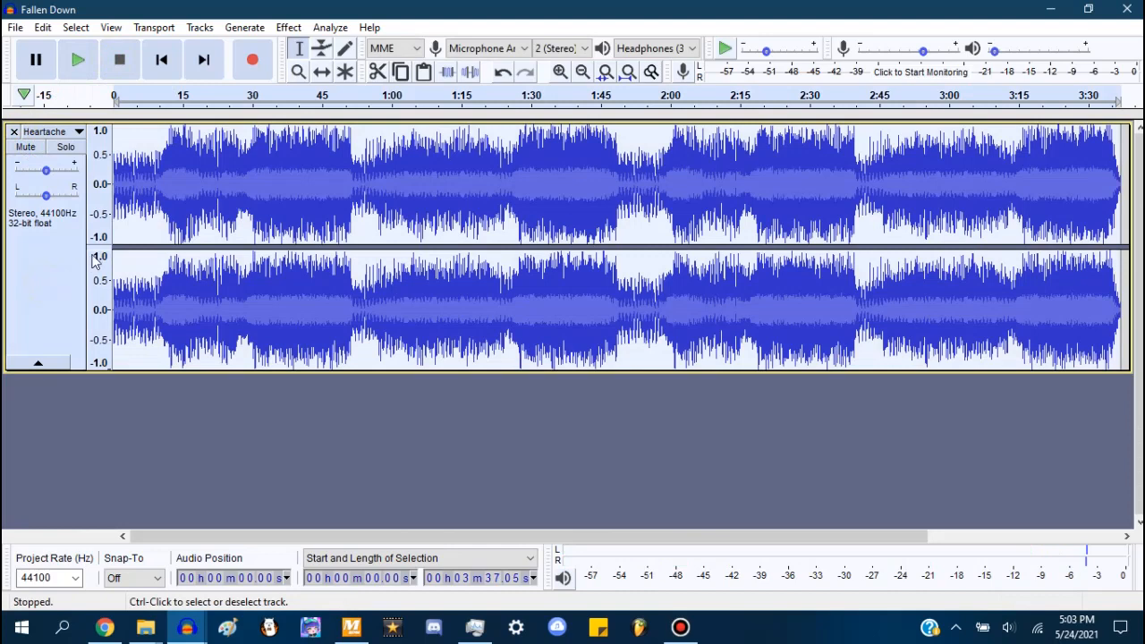
click(78, 60)
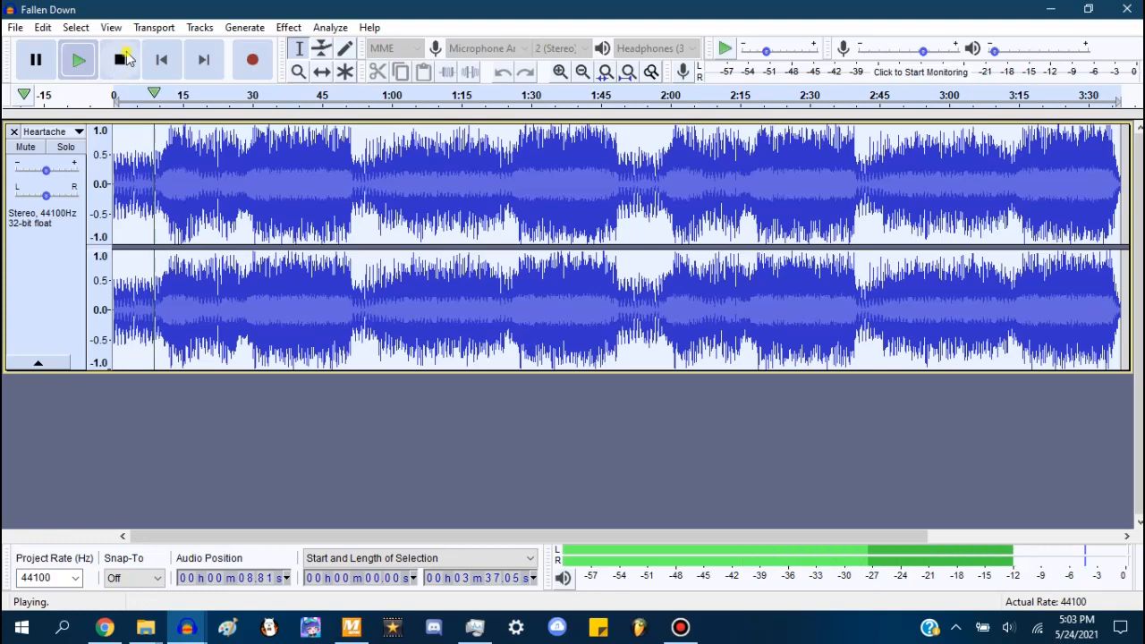
click(118, 65)
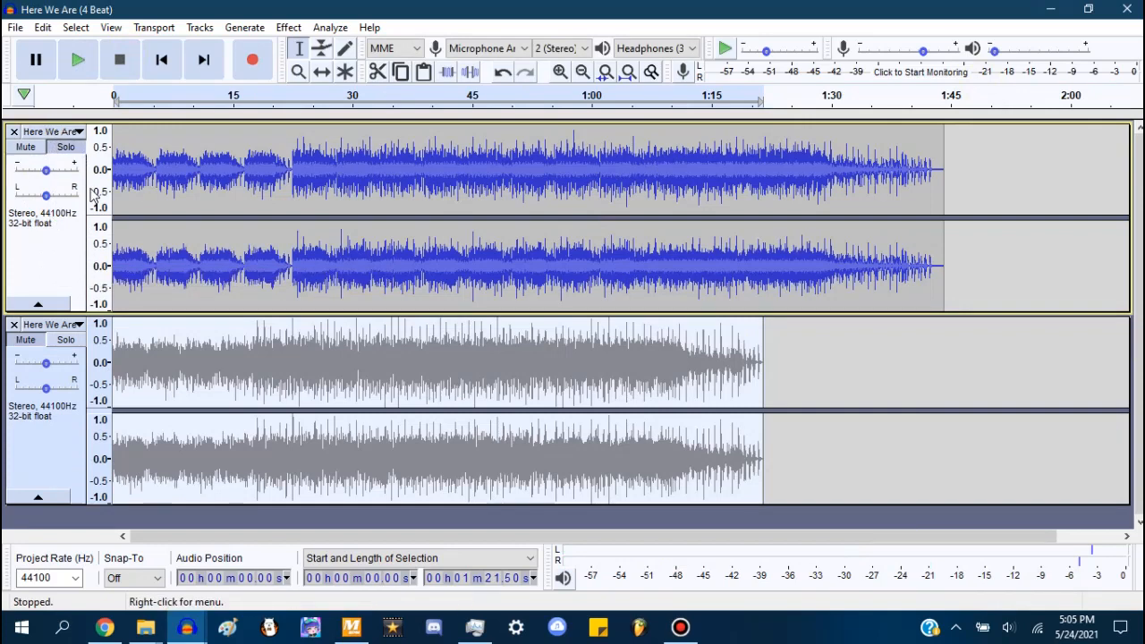
Step: Play the intro of the soloed, longer Here We Are track, then stop and select the whole track
click(81, 63)
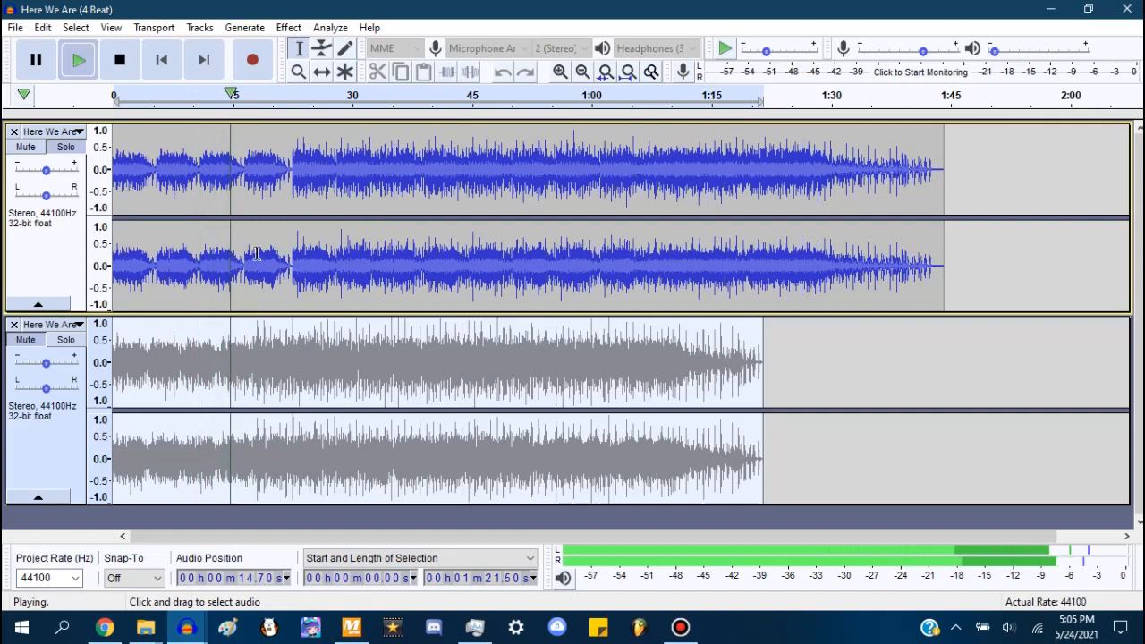
click(117, 60)
double_click(220, 227)
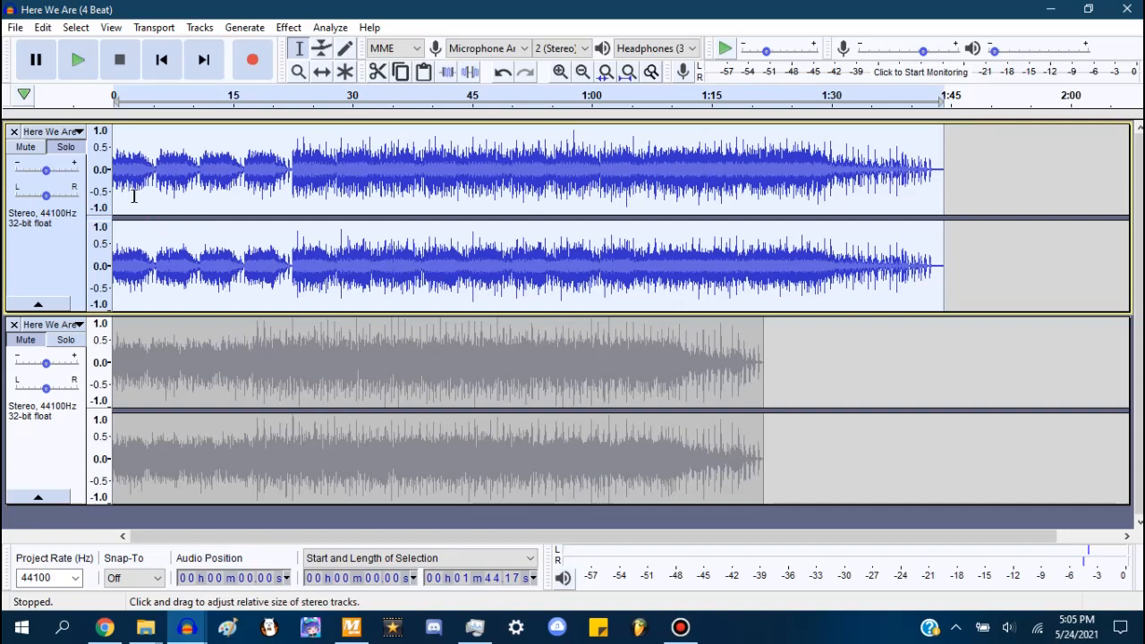
Step: Remove the longer Here We Are track, and play the opening of the remaining version
click(14, 131)
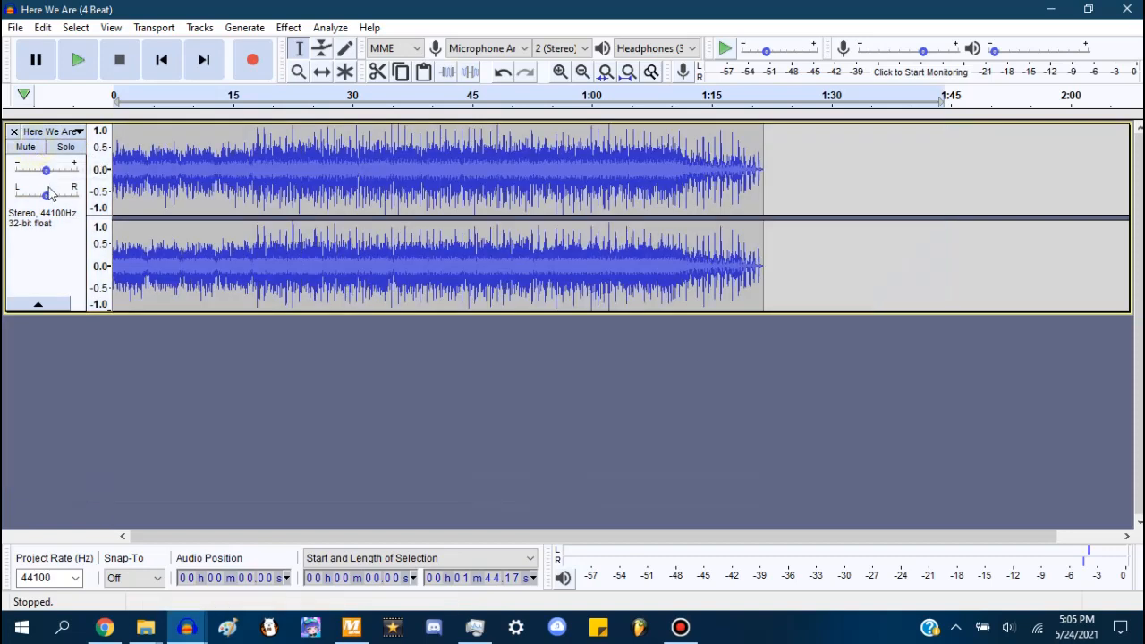
click(51, 267)
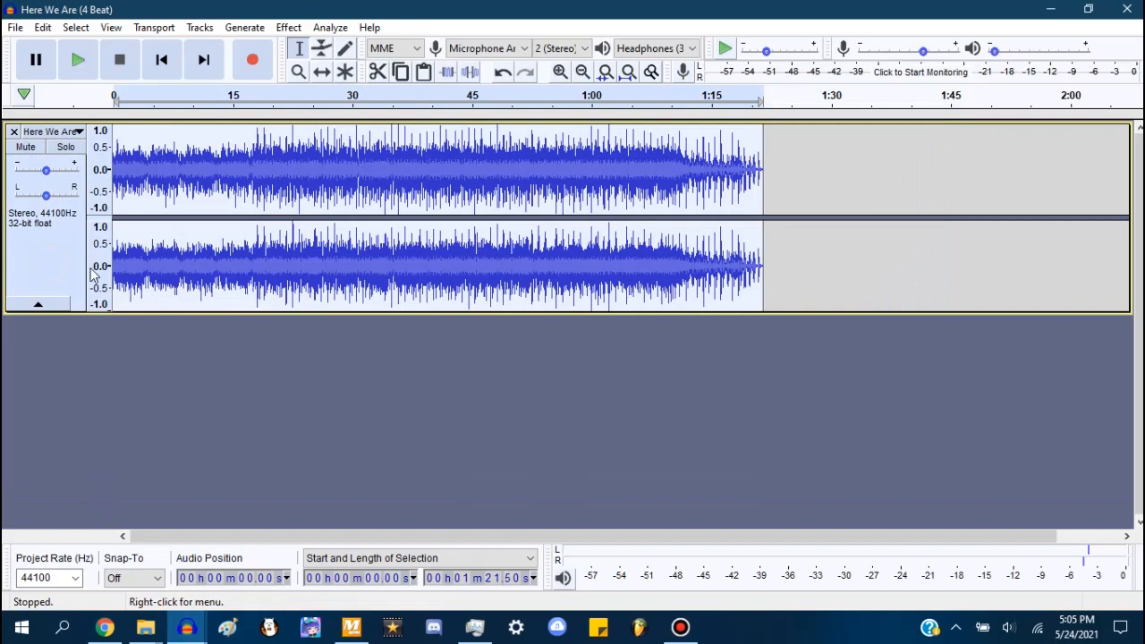
click(77, 59)
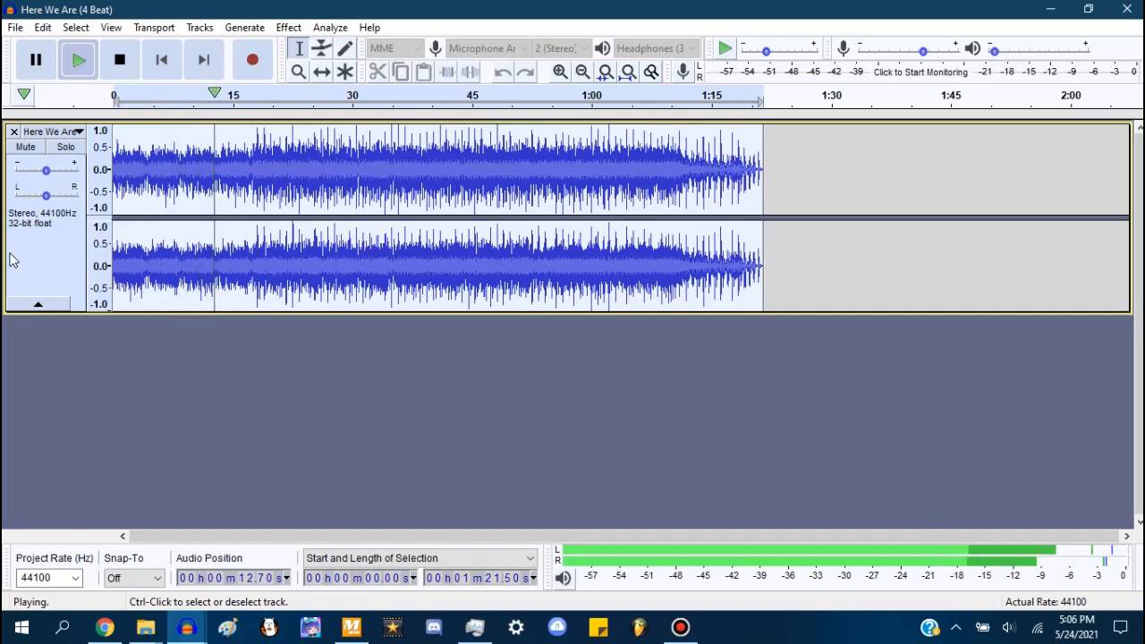
click(112, 60)
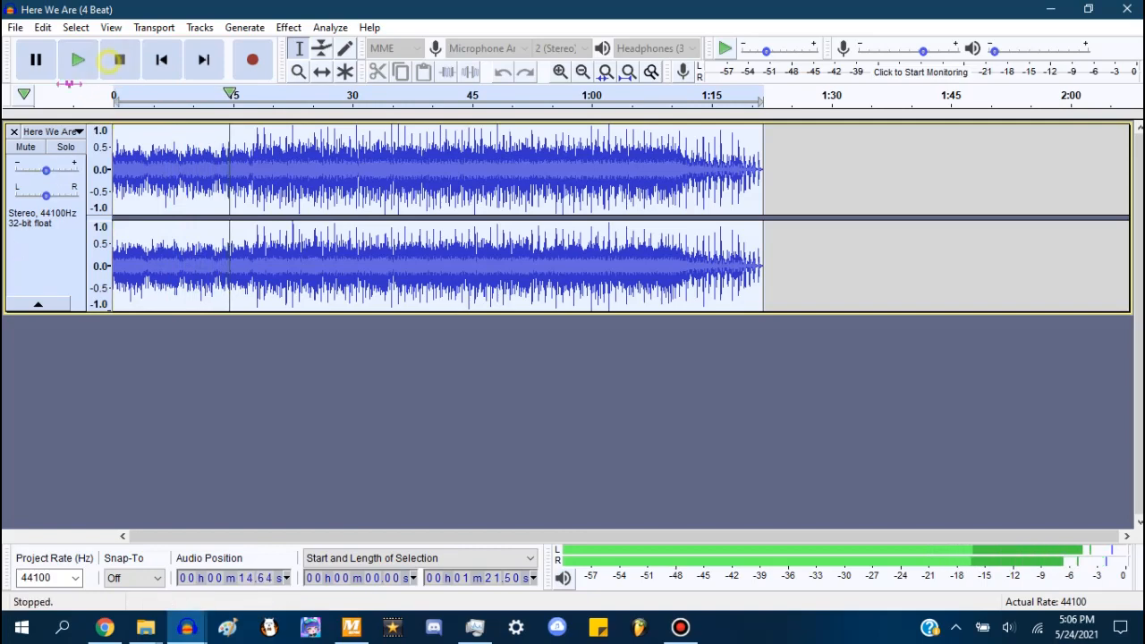
click(14, 131)
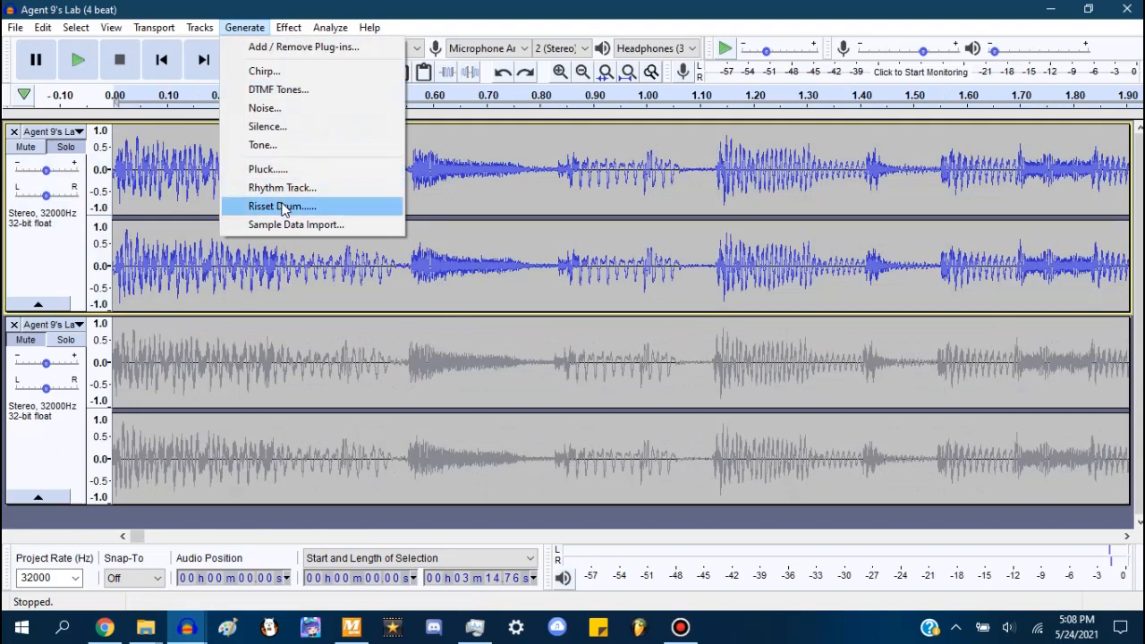
Step: Generate a rhythm track at 107 BPM with 7 beats per measure in the Agent 9's Lab project
click(287, 188)
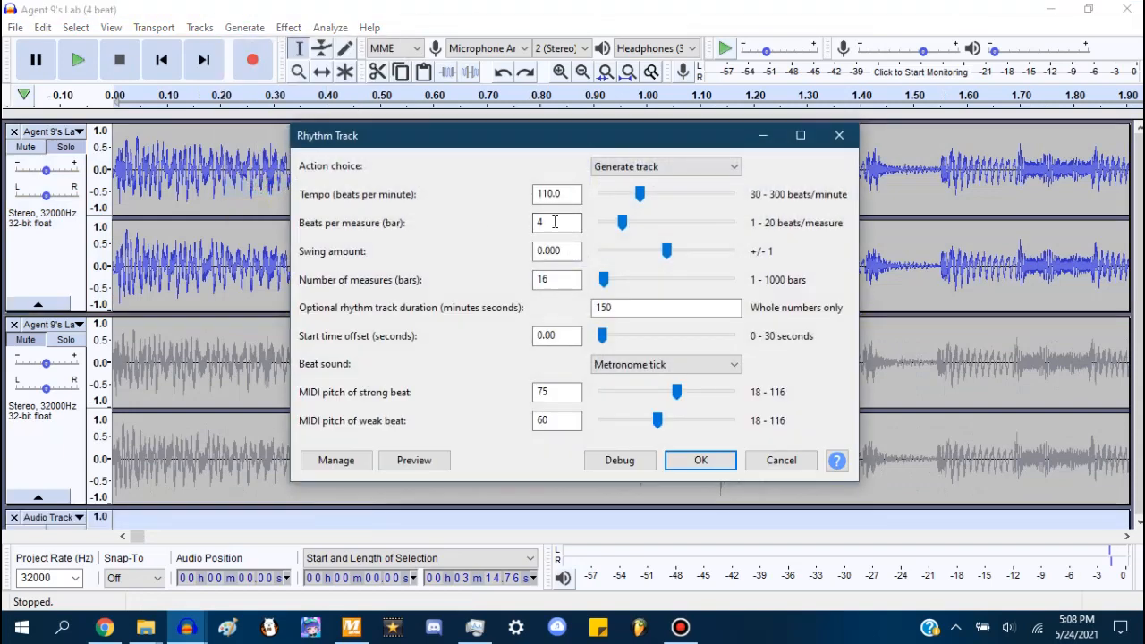
key(shift+Tab)
text(107)
key(Tab)
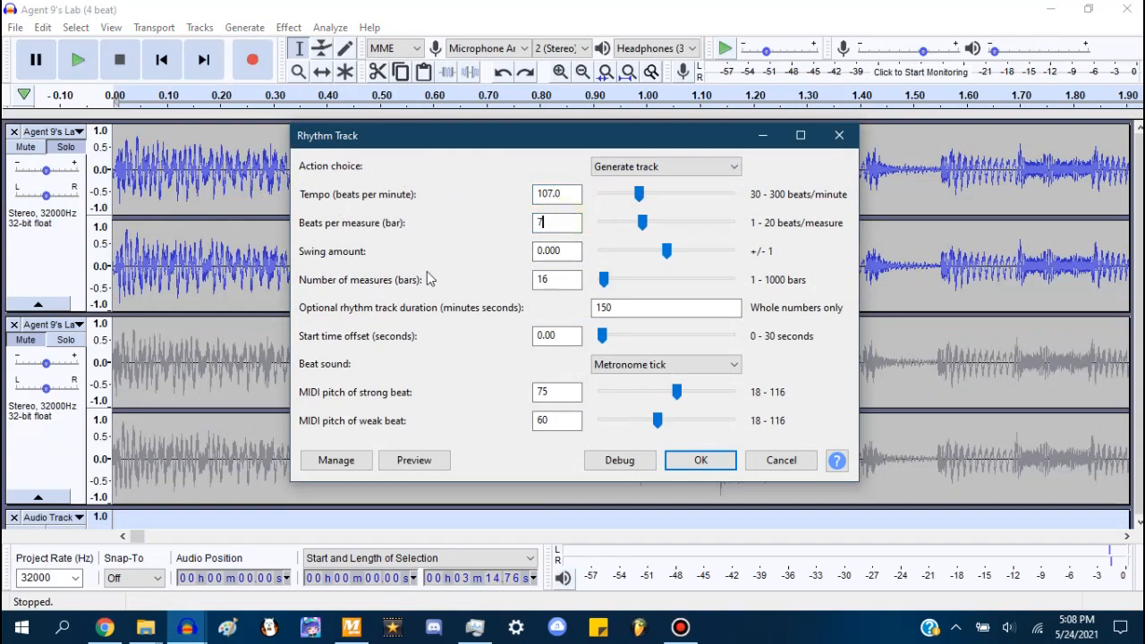
click(716, 465)
Step: Play the unmuted Agent 9's Lab track together with the rhythm track, stop, and remove both tracks
key(space)
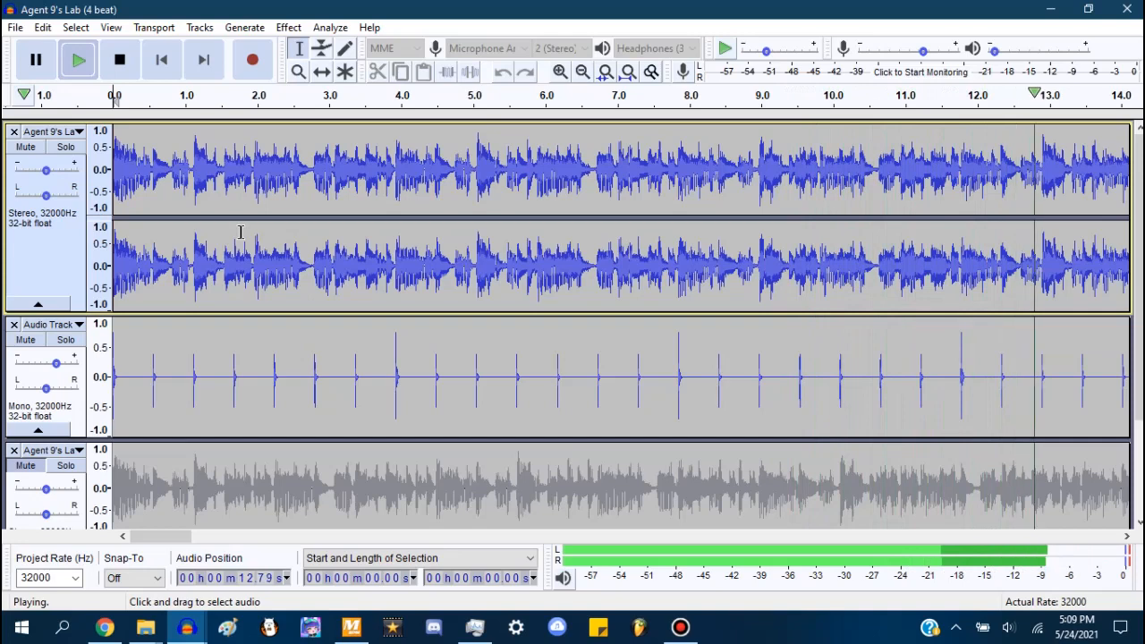
scroll(168, 298, down, 1)
scroll(670, 246, up, 1)
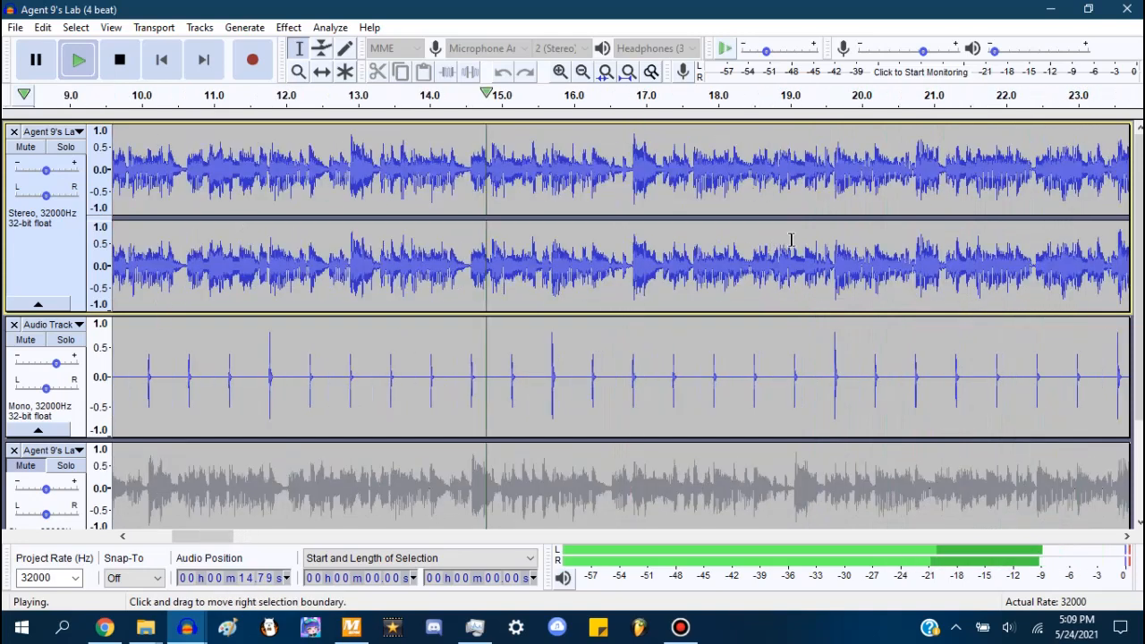
key(space)
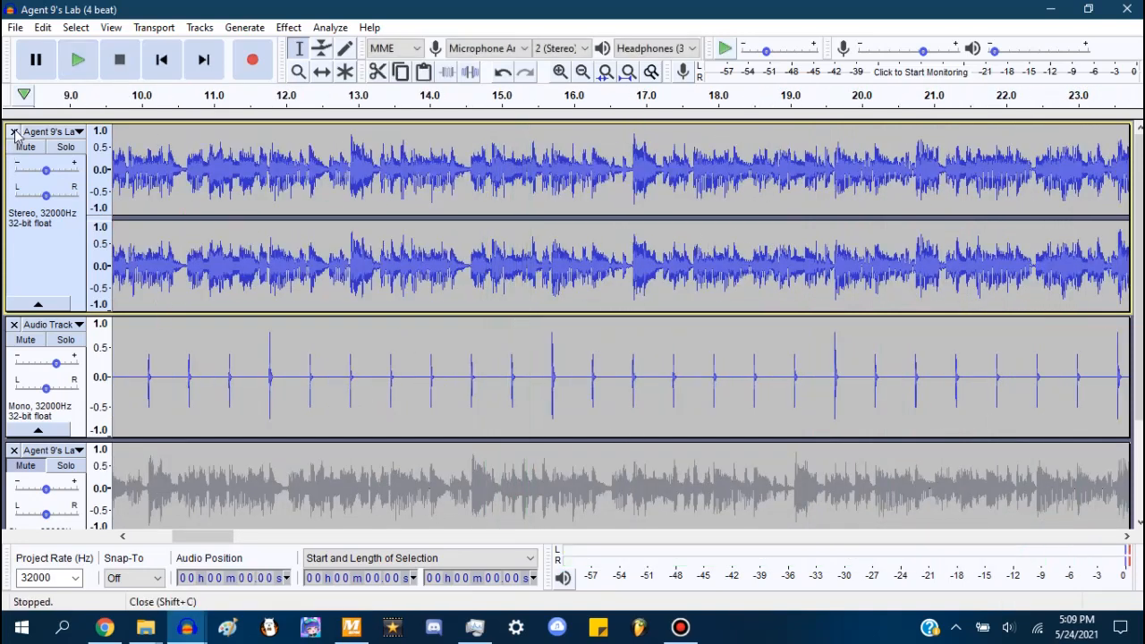
click(15, 132)
click(14, 133)
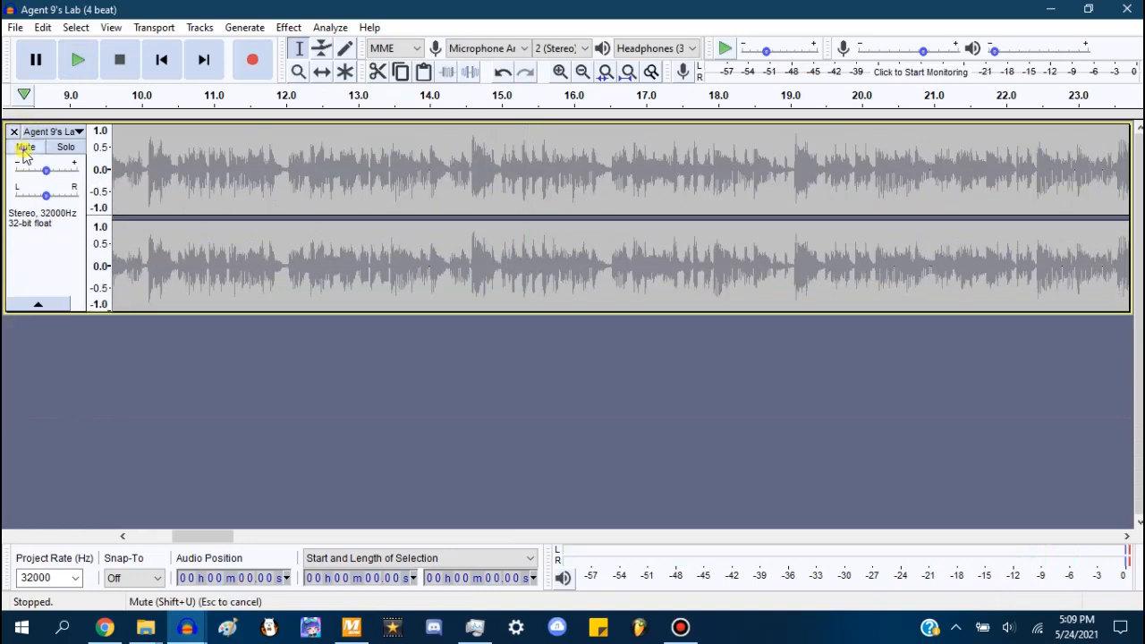
Step: Unmute and select the whole Agent 9's Lab (4 beat) track, play its opening, and remove the track
click(24, 150)
click(57, 264)
scroll(336, 220, down, 2)
click(629, 72)
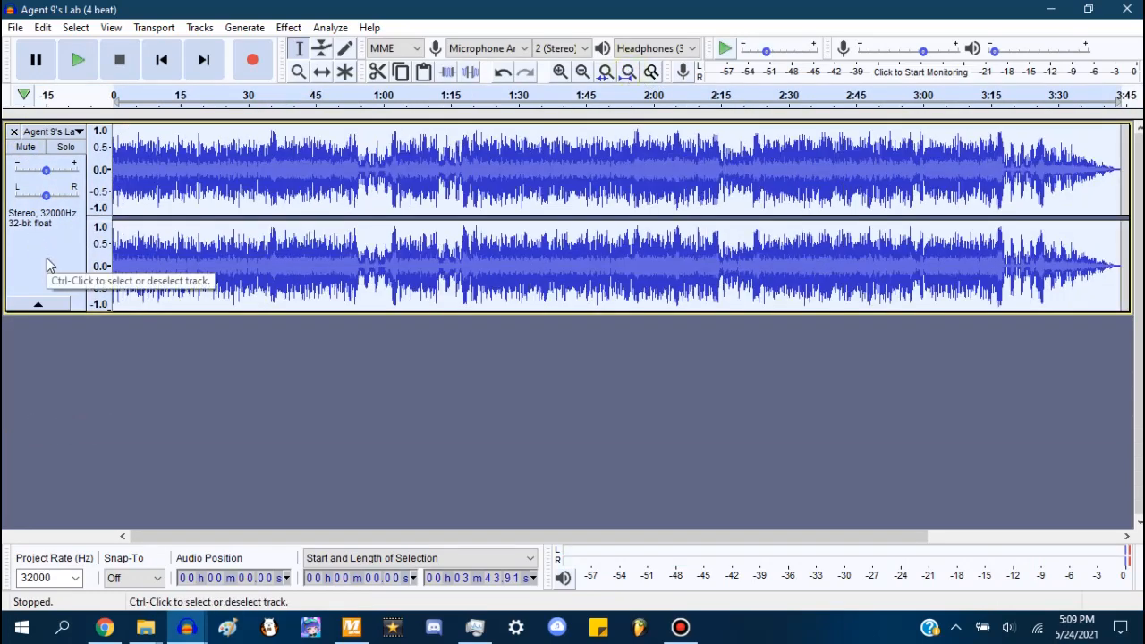
key(space)
key(ctrl+2)
key(ctrl+3)
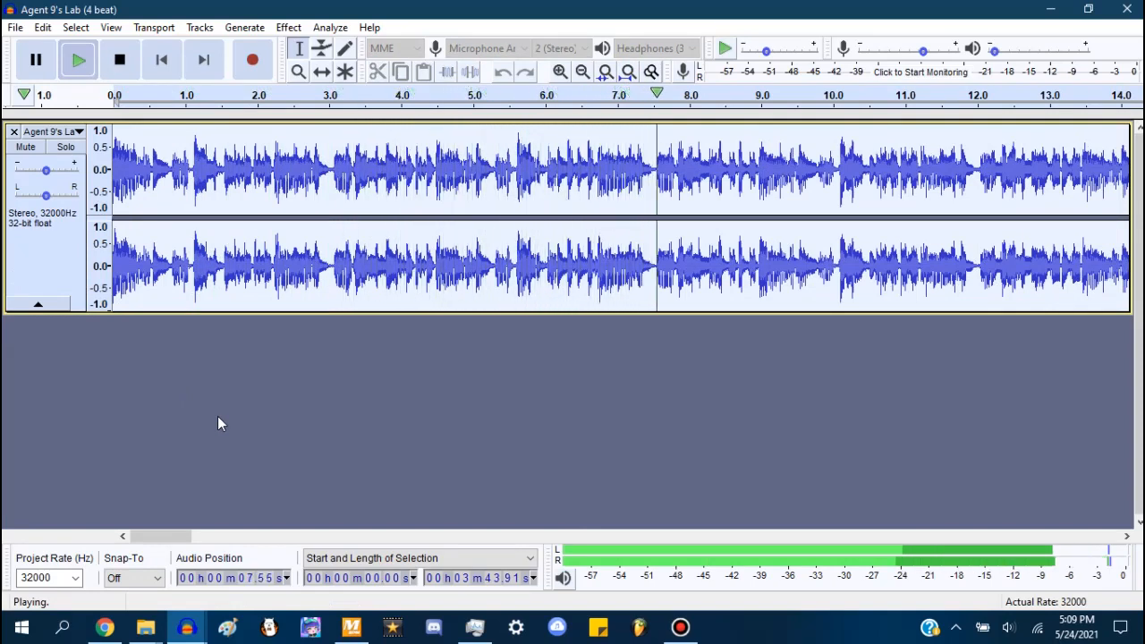
key(space)
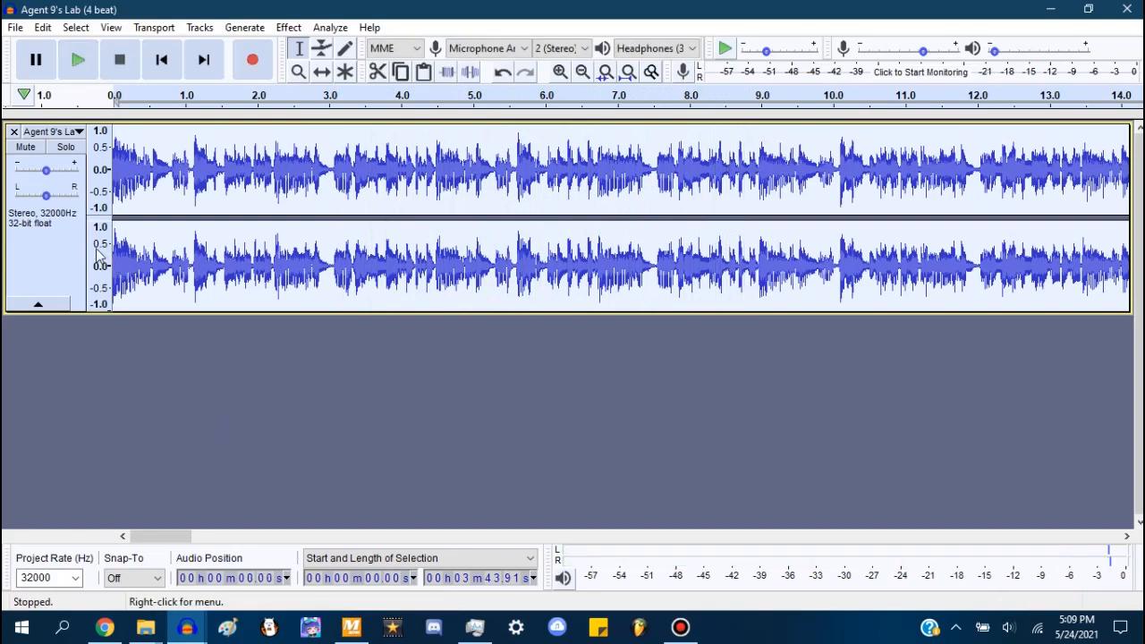
click(13, 132)
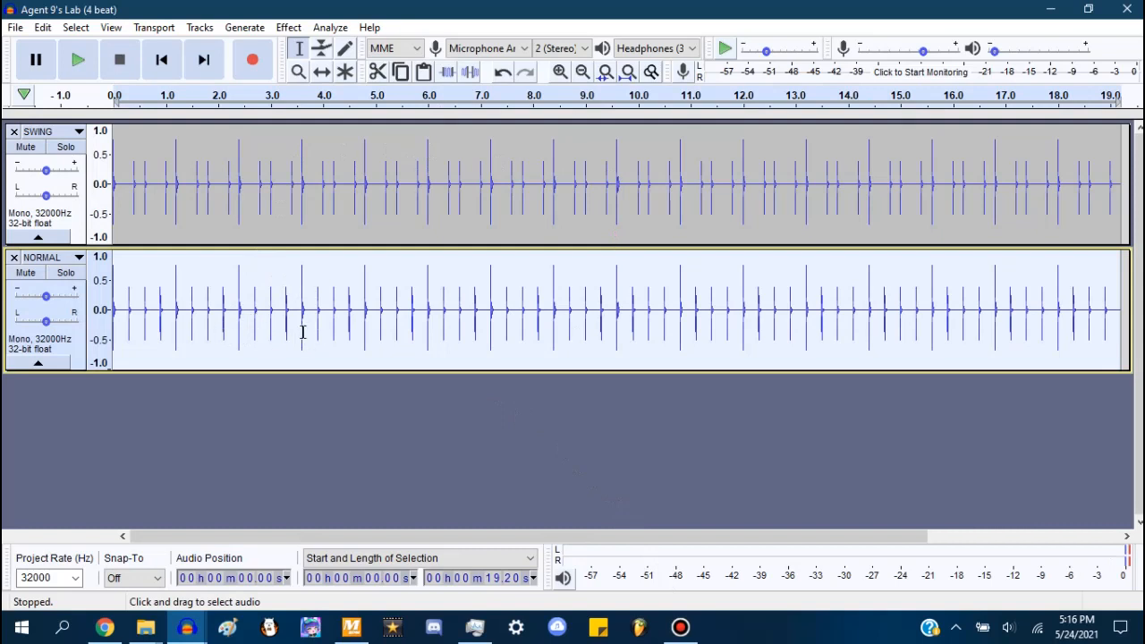
Step: Solo the SWING rhythm track, play its first few seconds, and stop
click(65, 150)
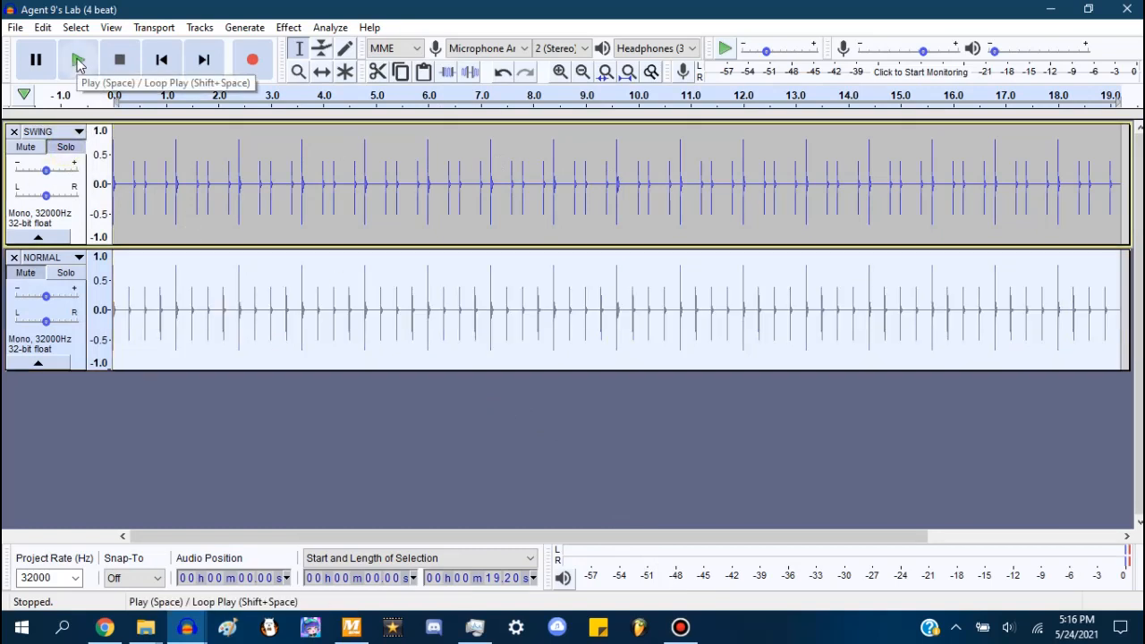
click(78, 61)
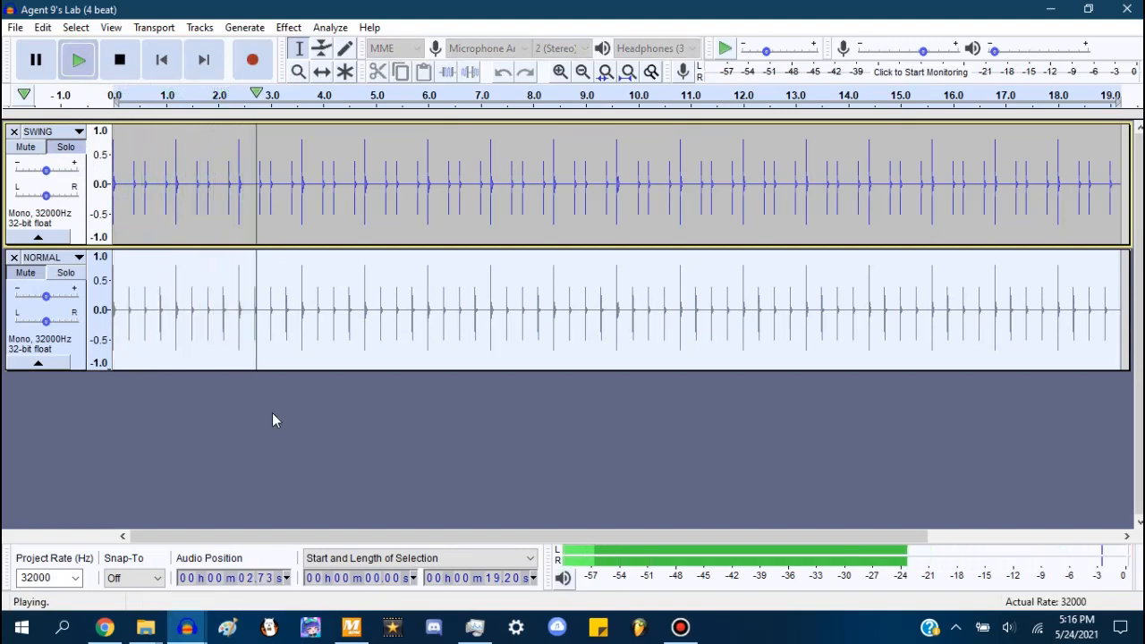
click(119, 59)
Step: Solo the NORMAL rhythm track instead, play its first few seconds, and stop
click(65, 271)
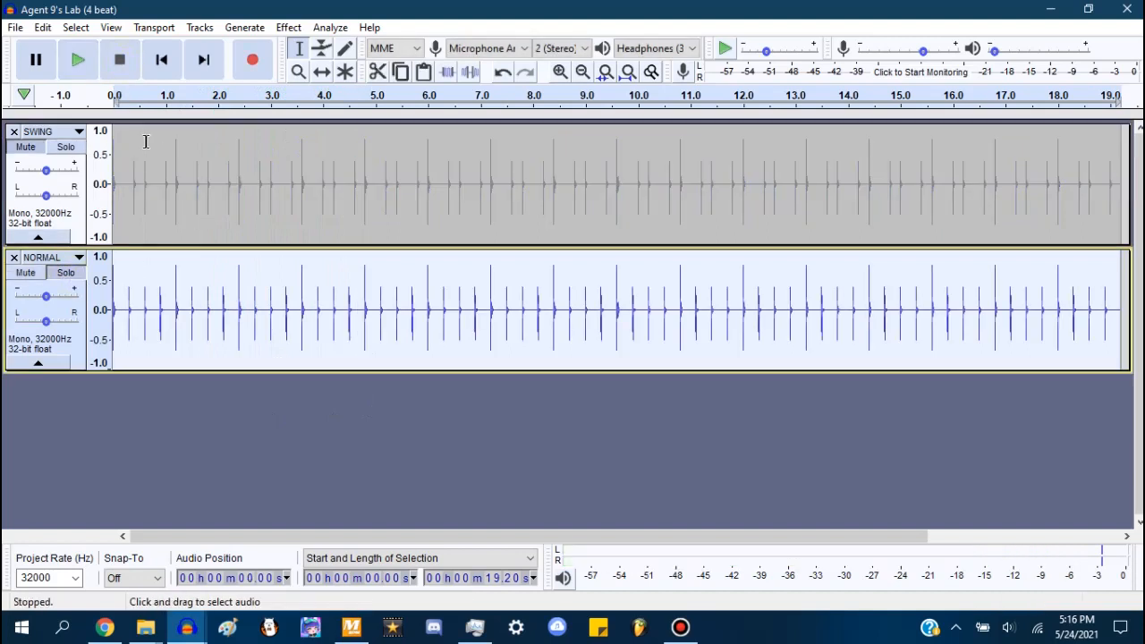
click(78, 59)
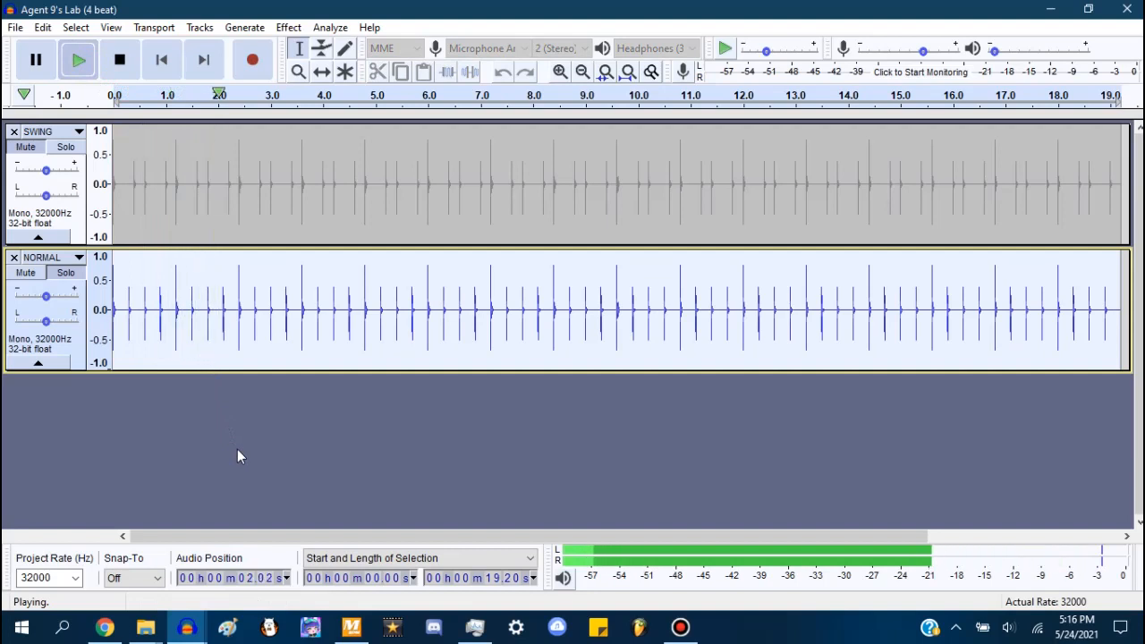
key(space)
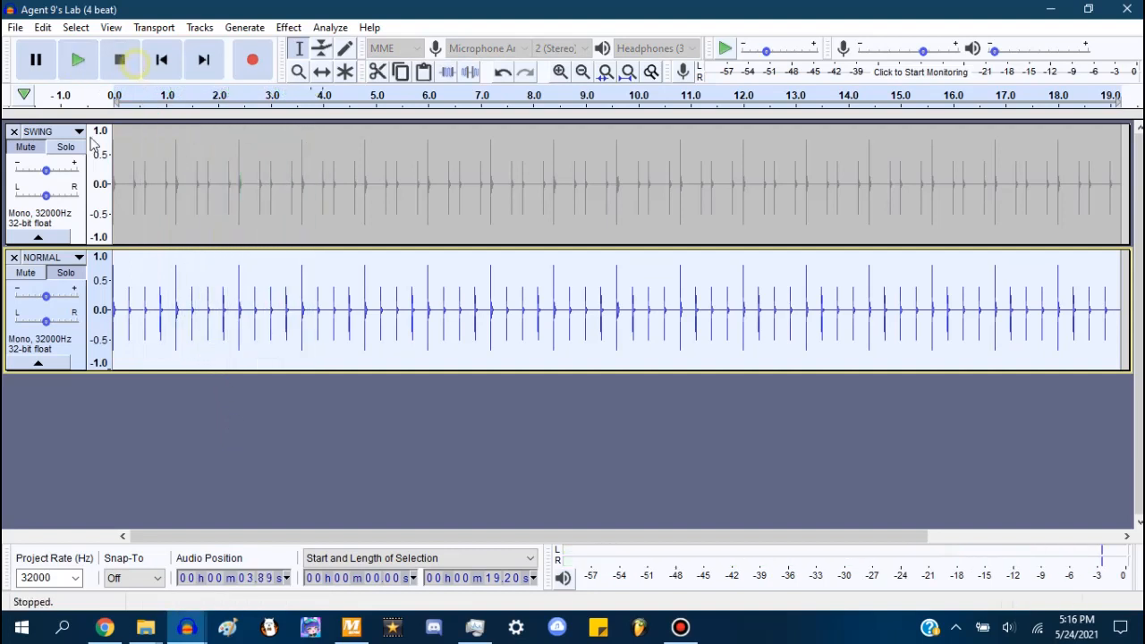
Step: Unmute the SWING track and play it together with the NORMAL track, then stop playback
click(39, 150)
key(space)
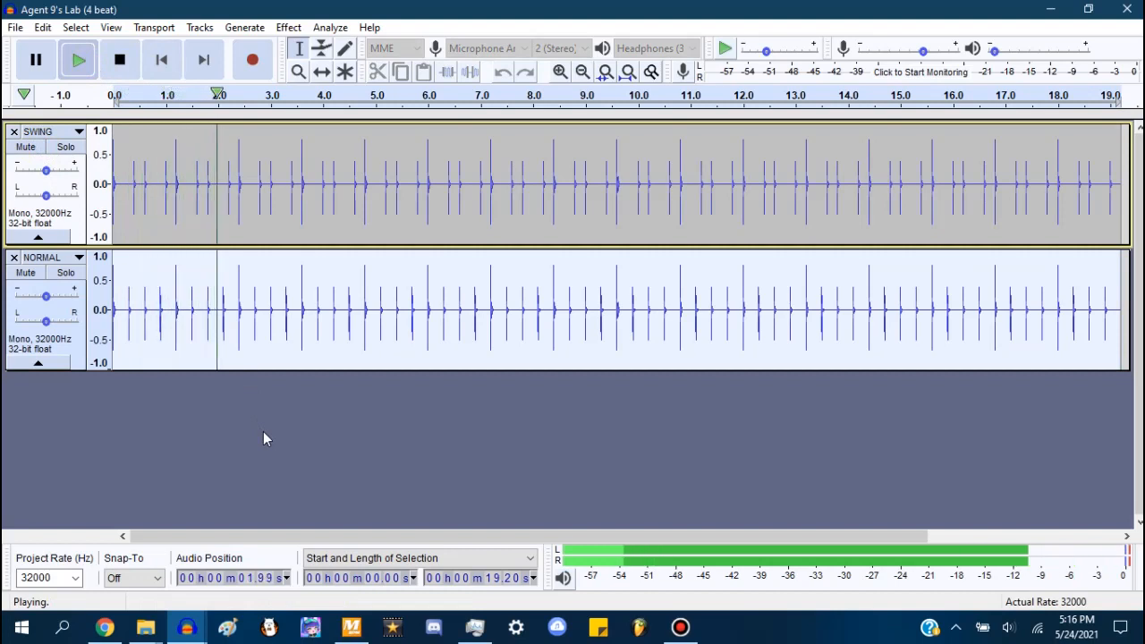
key(space)
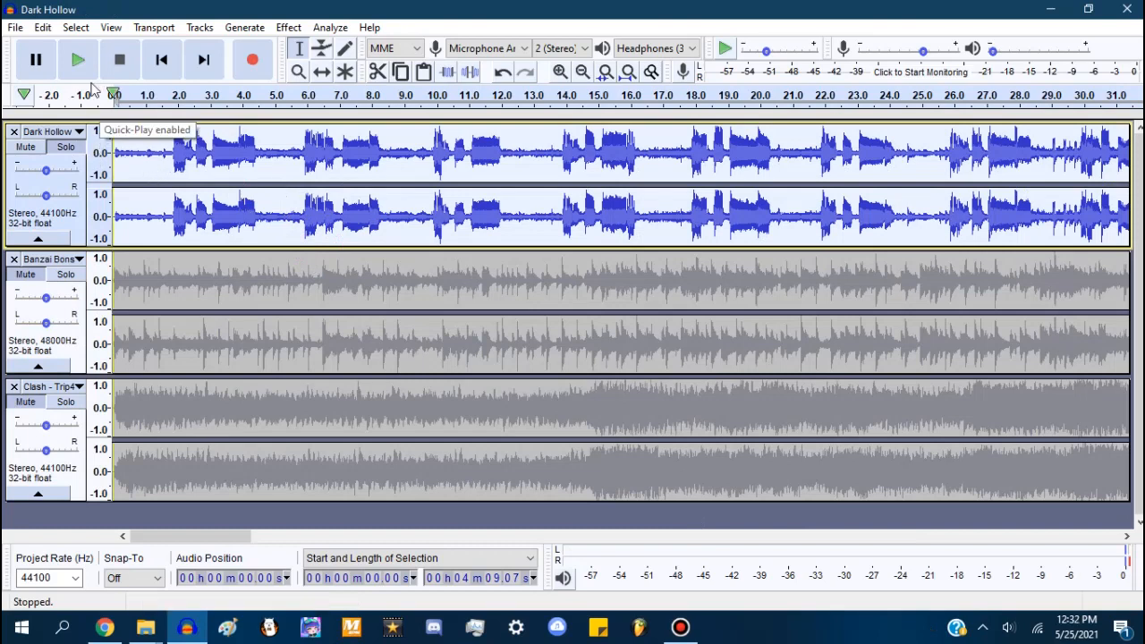
Step: Play the opening of the soloed Dark Hollow track, then solo the Banzai track and play its opening
click(78, 63)
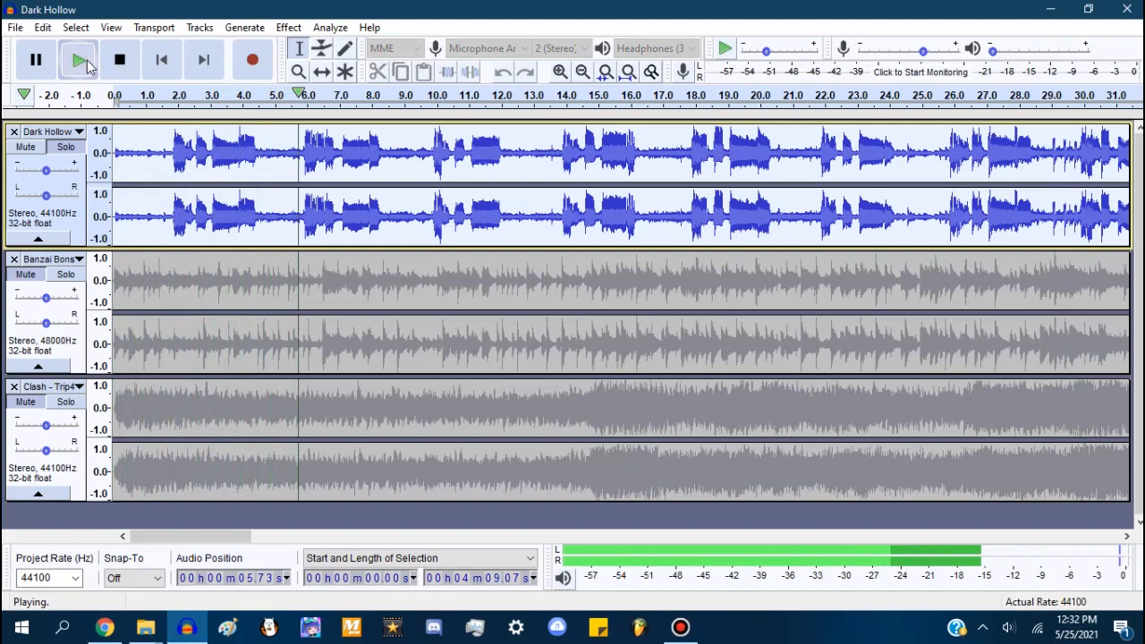
click(119, 59)
click(70, 276)
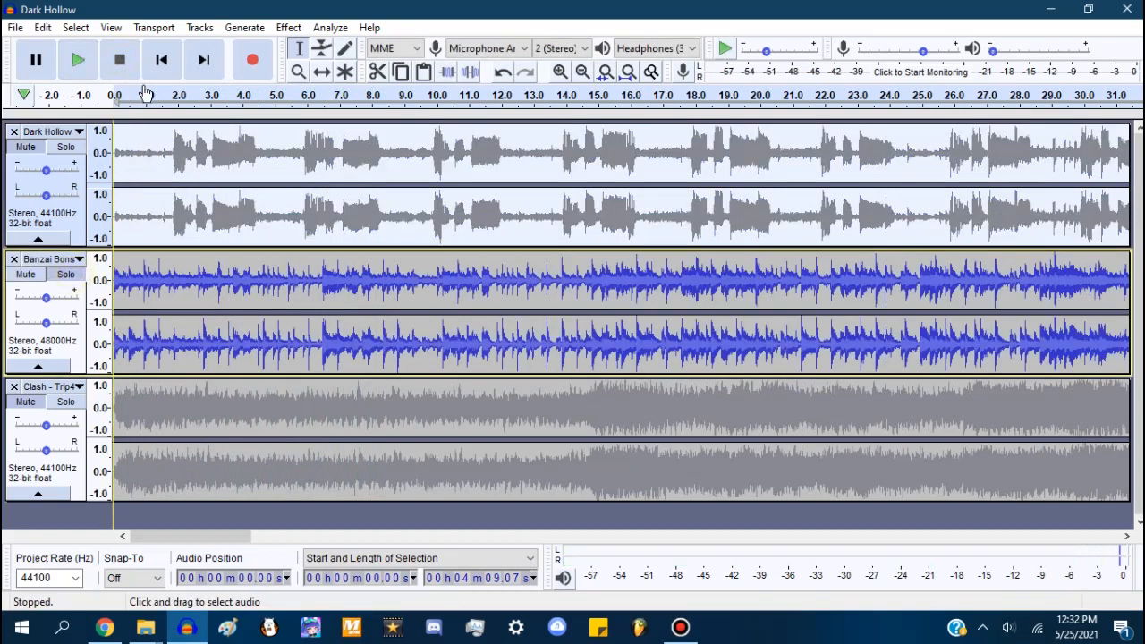
click(81, 63)
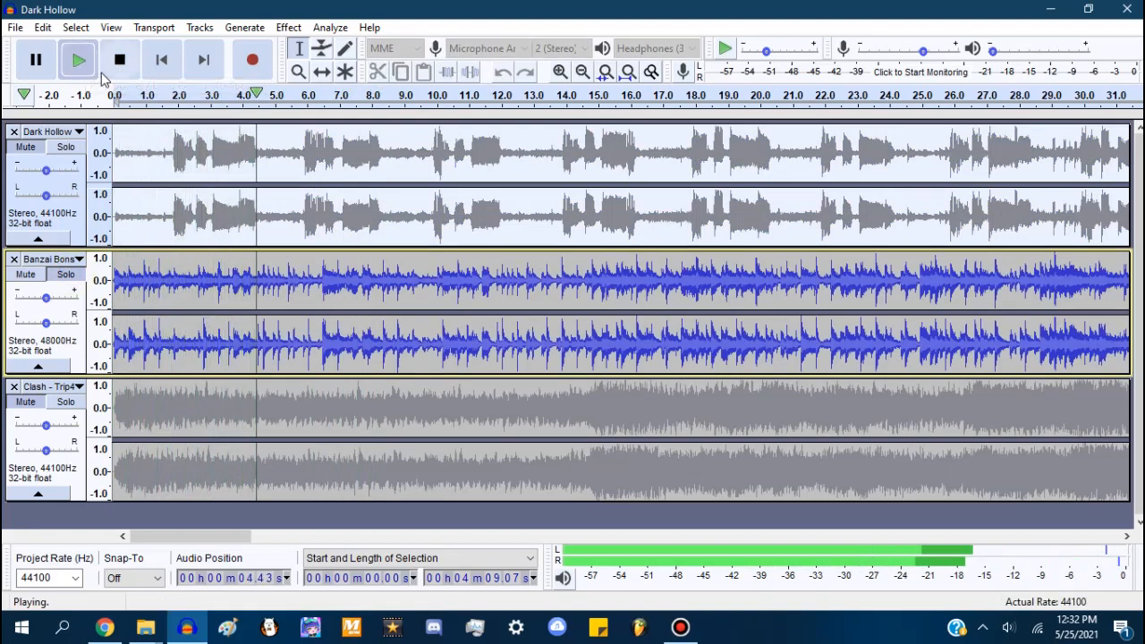
click(119, 59)
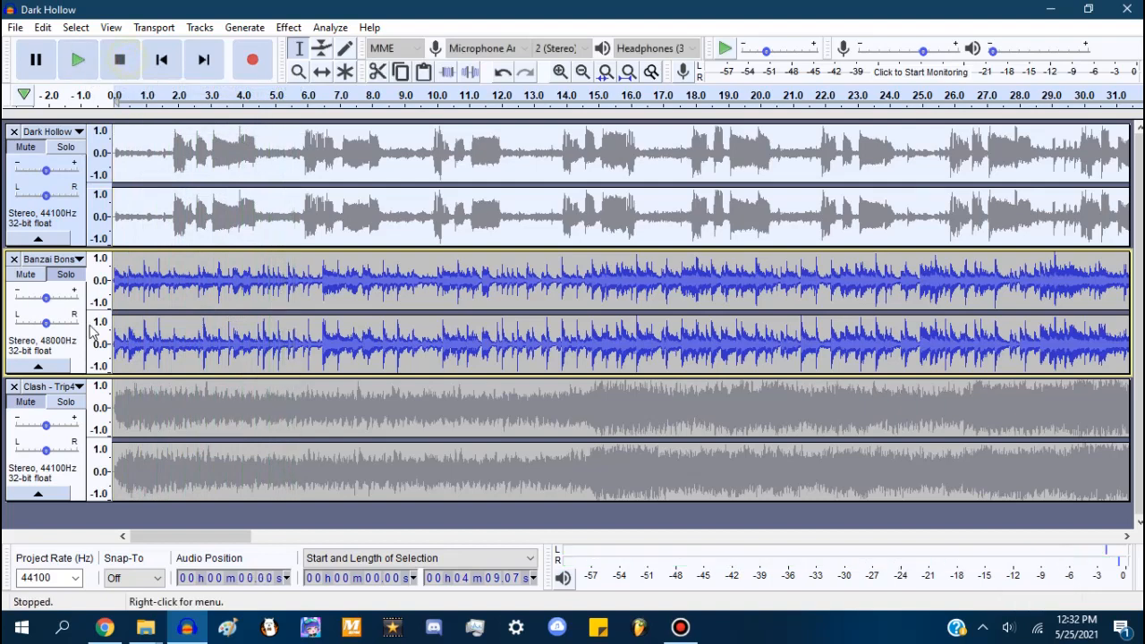
Step: Solo the Clash track, play its opening, and stop
click(76, 412)
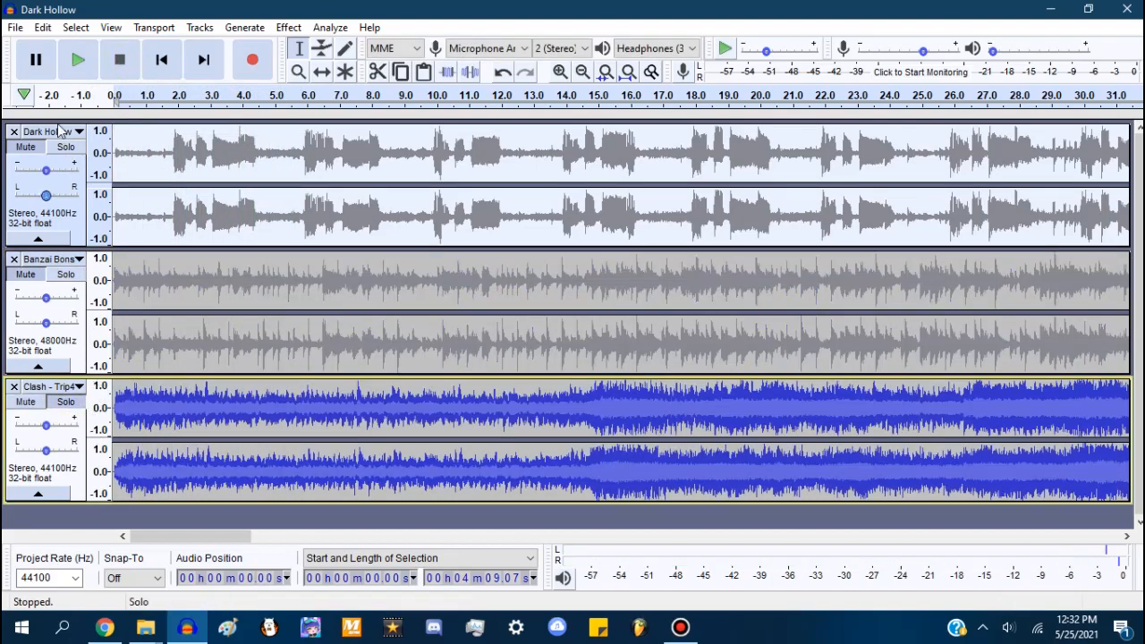
click(77, 59)
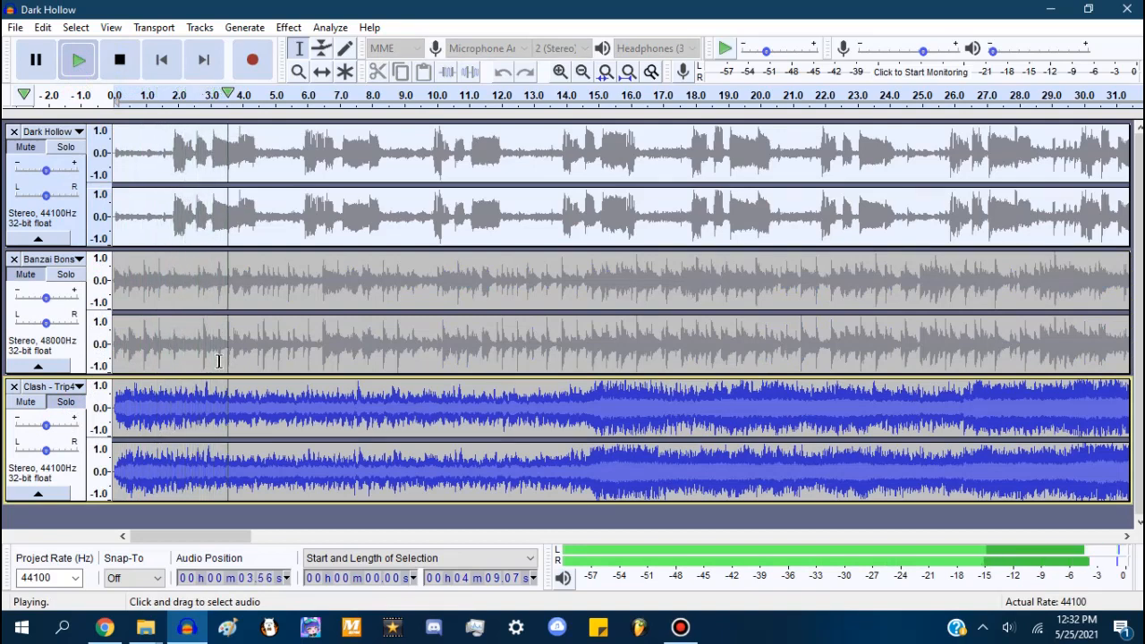
click(159, 59)
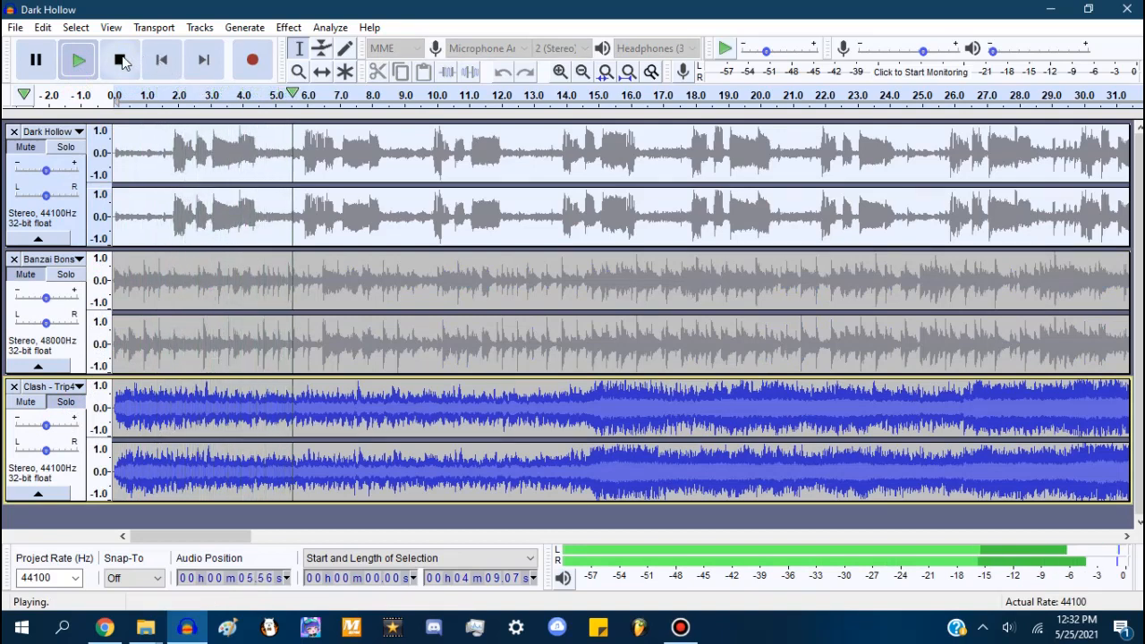
Step: Remove the Dark Hollow, Banzai and Clash tracks from the project
click(13, 131)
click(13, 131)
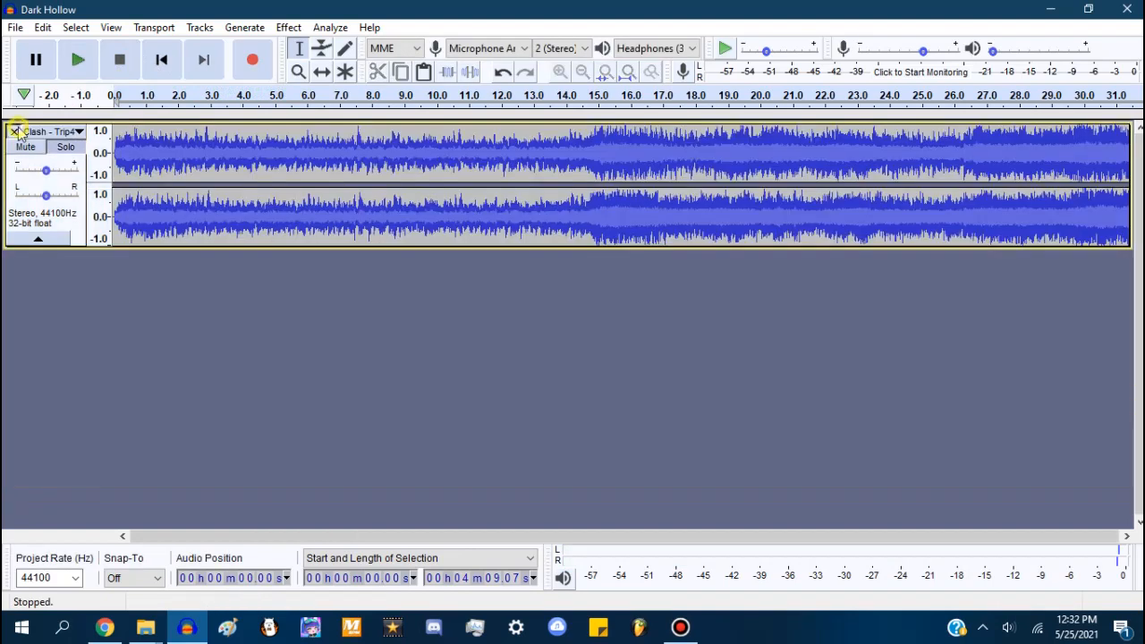
click(14, 132)
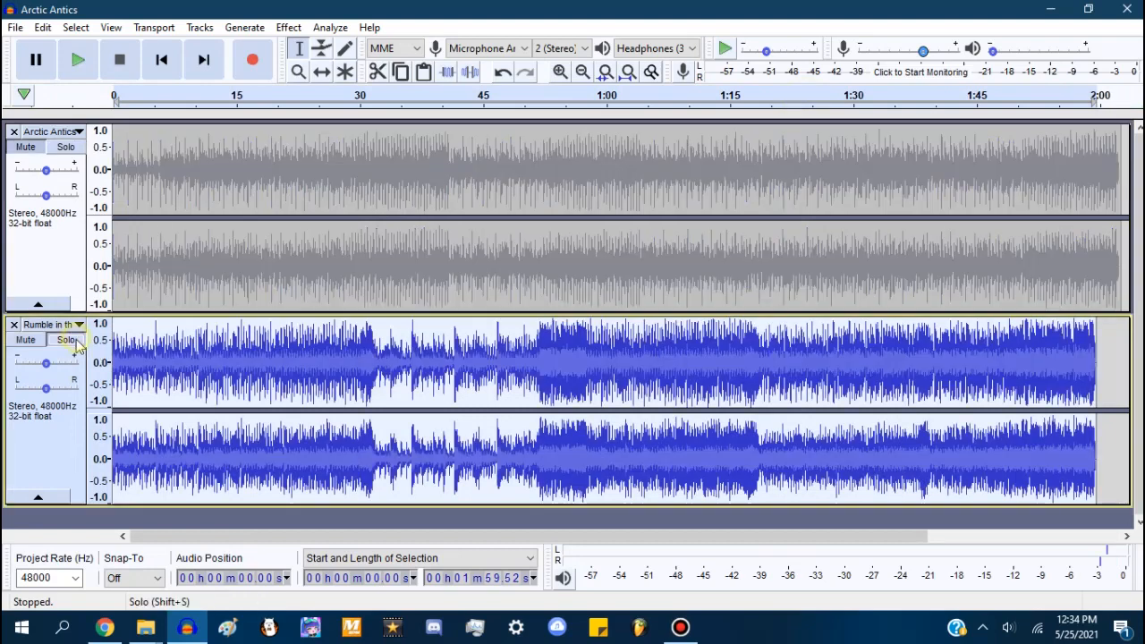
Step: Solo the Rumble track in the Arctic Antics project, play its opening, and stop
click(79, 351)
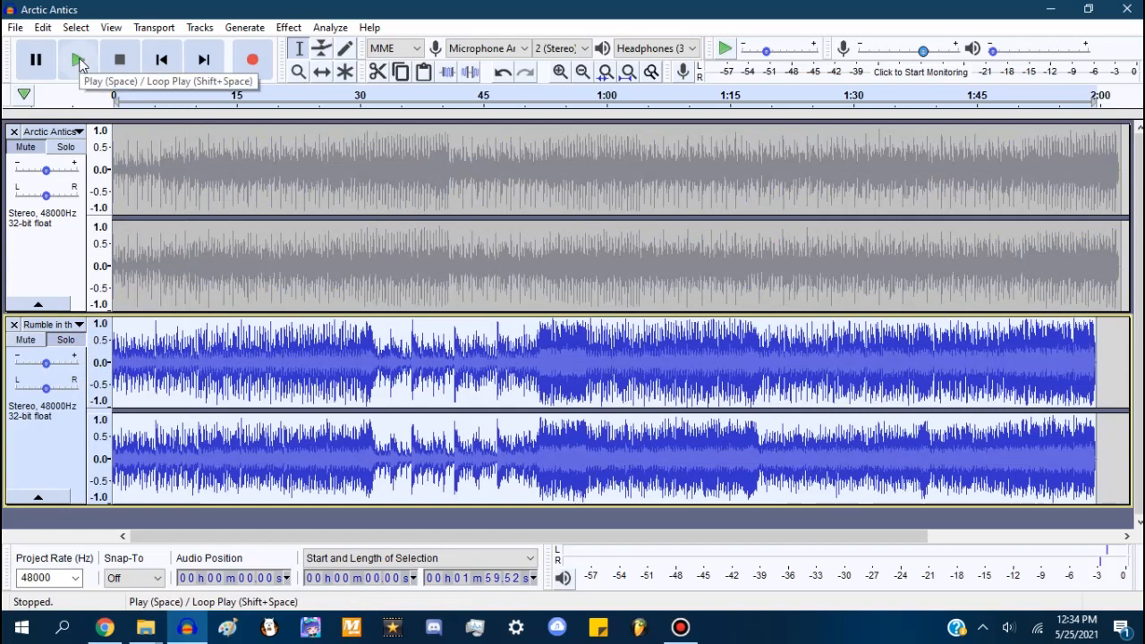
click(78, 59)
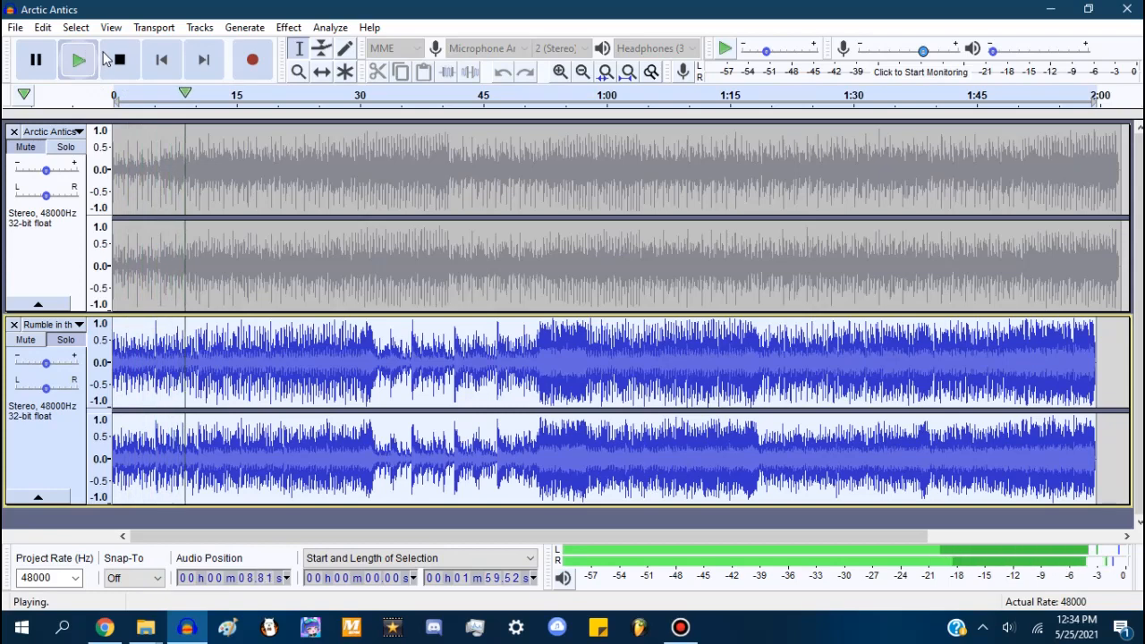
click(122, 61)
Step: Select and solo the Arctic Antics track, play its opening, and remove both song tracks
click(54, 255)
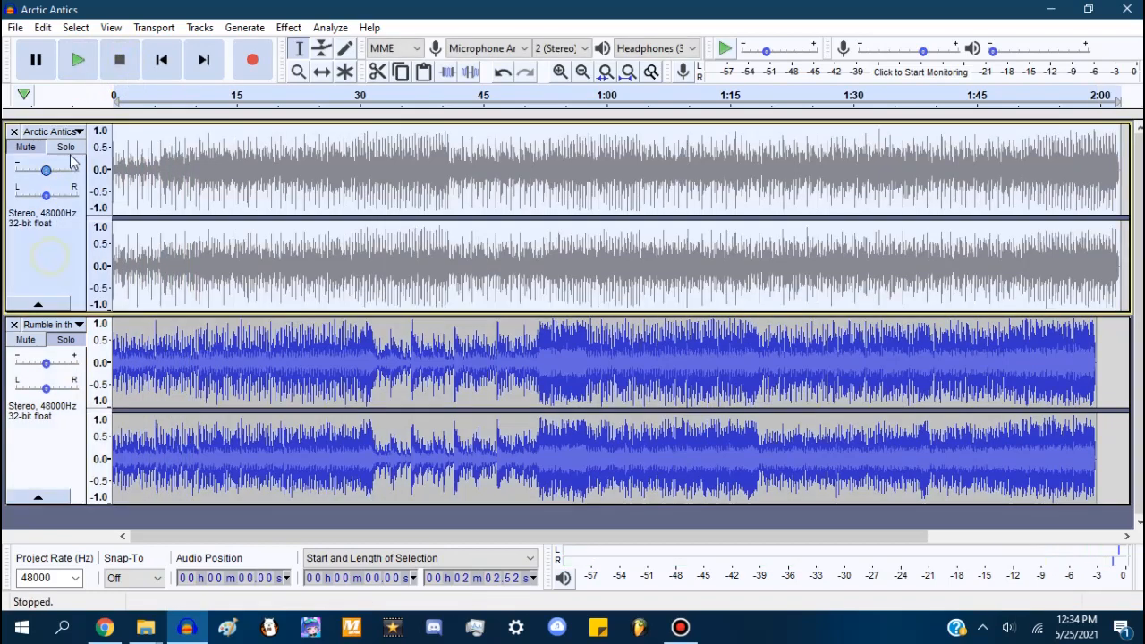
click(75, 148)
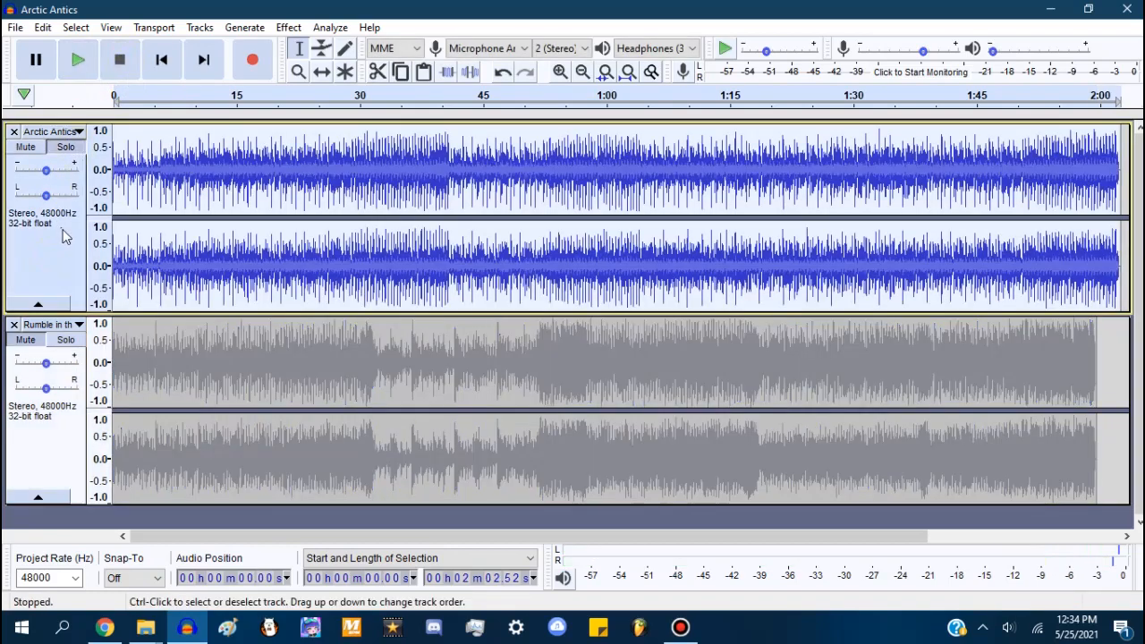
click(78, 60)
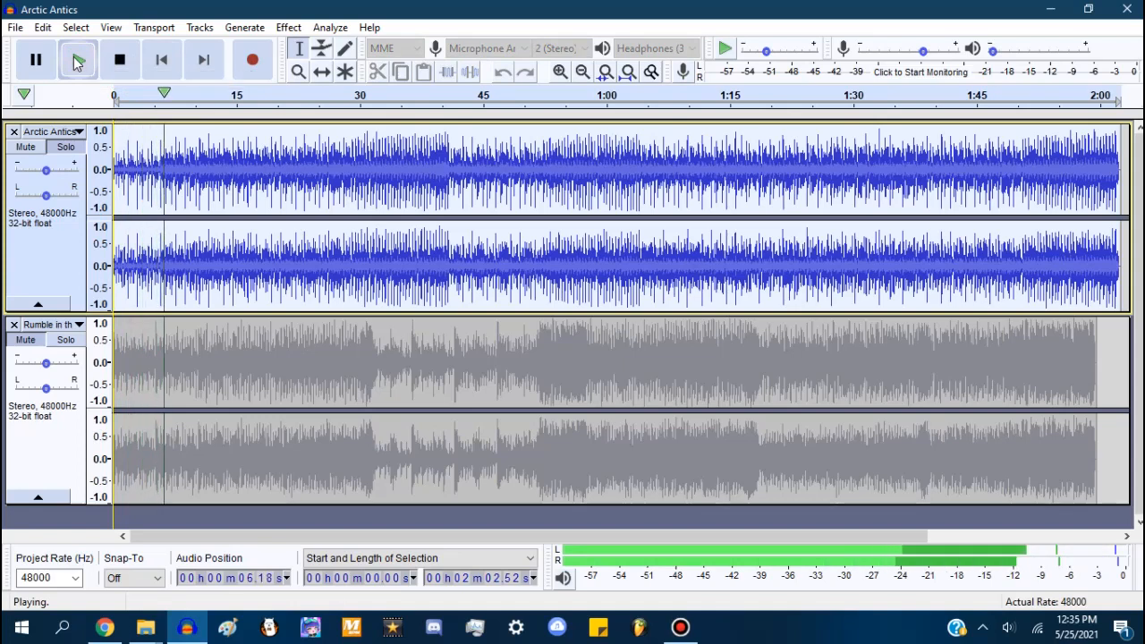
click(78, 60)
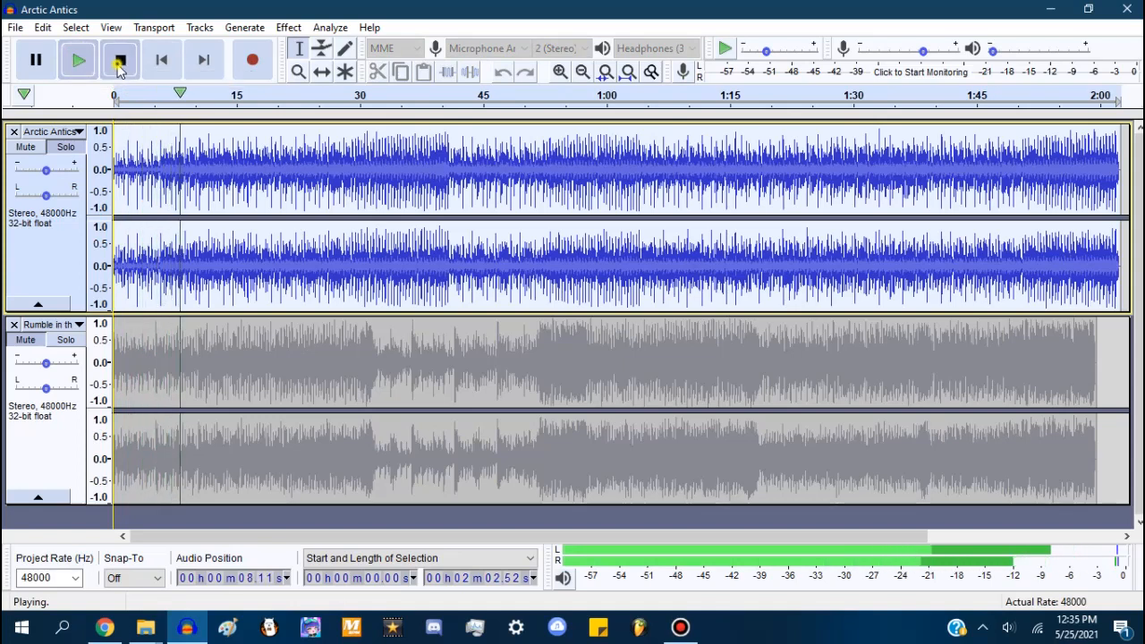
click(15, 134)
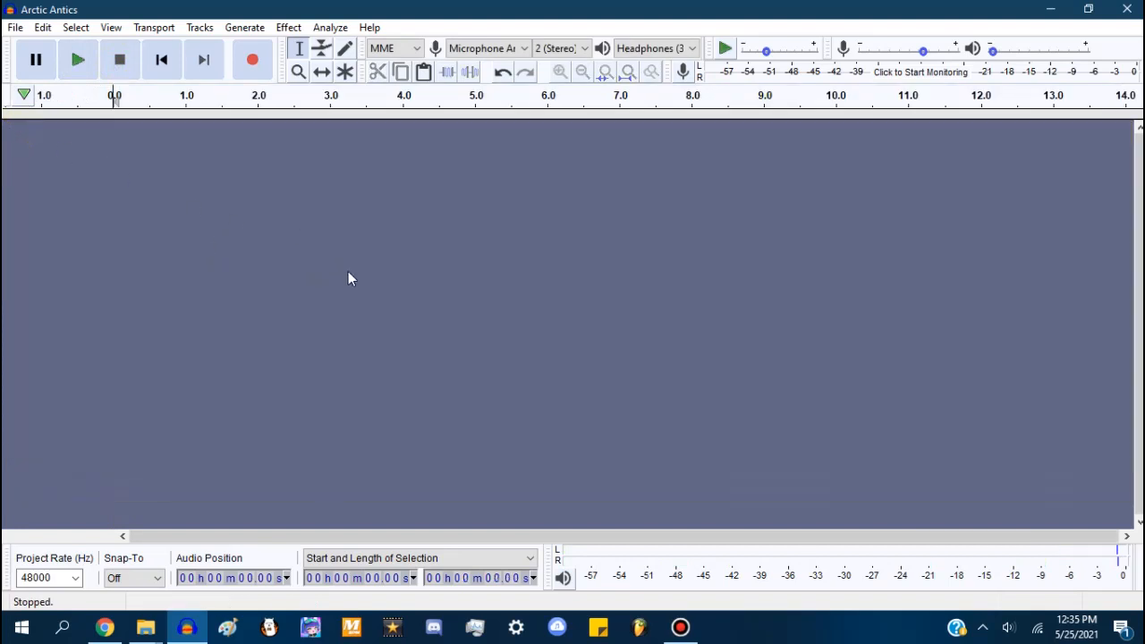